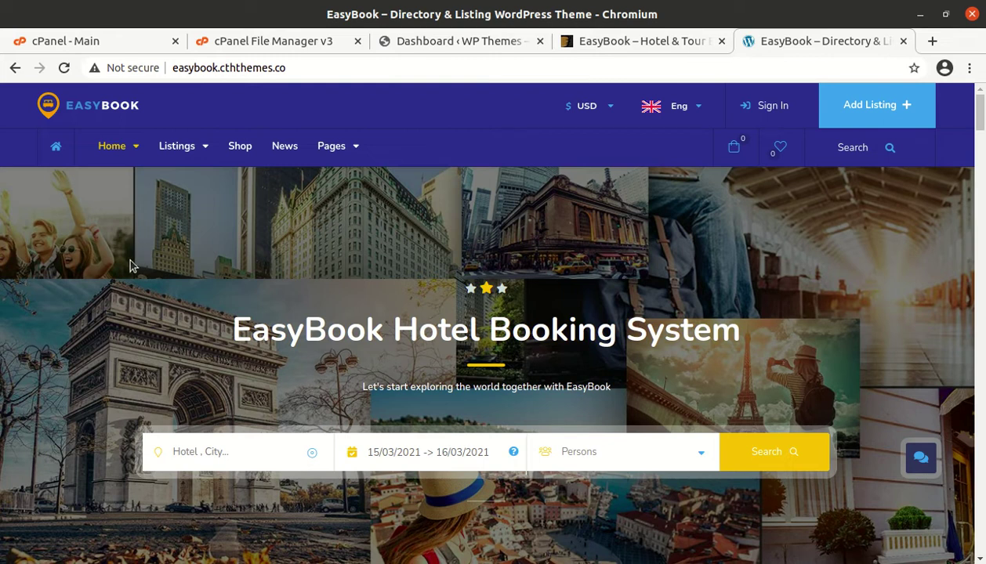
# Step: Switch to the EasyBook ThemeForest page and review its license price, support terms, author details, sales and rating
pyautogui.click(595, 45)
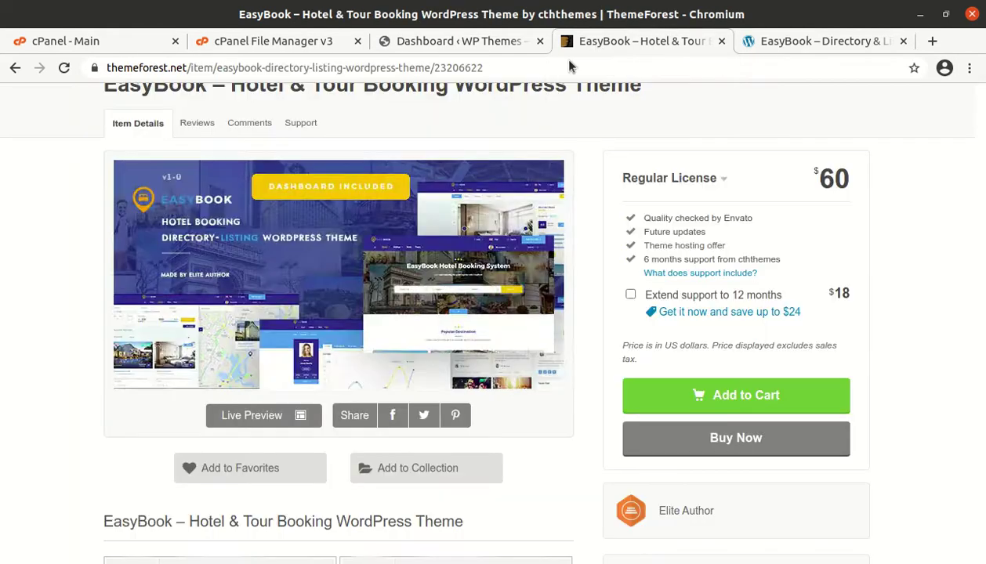
pyautogui.scroll(4, 260, 192)
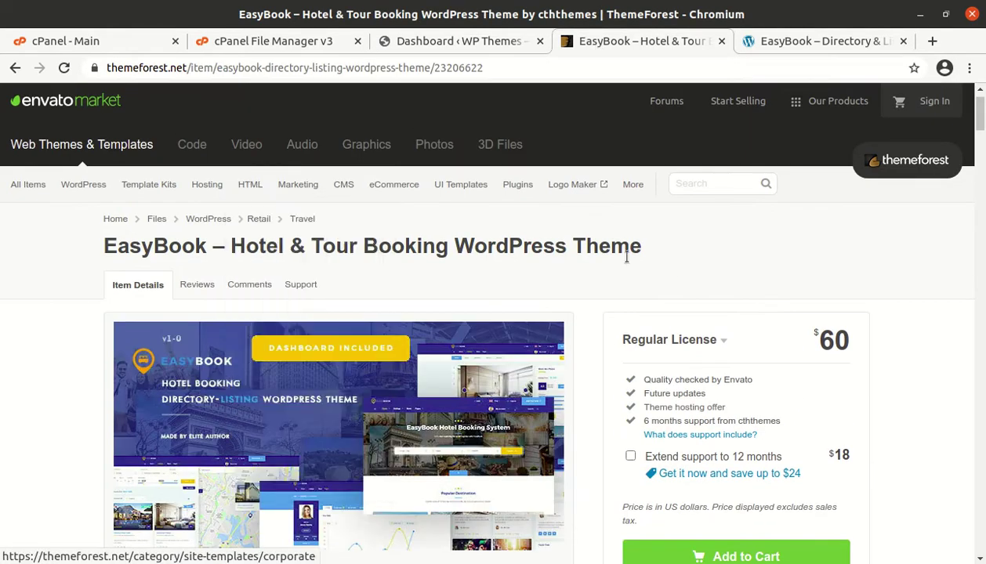
pyautogui.scroll(-3, 669, 268)
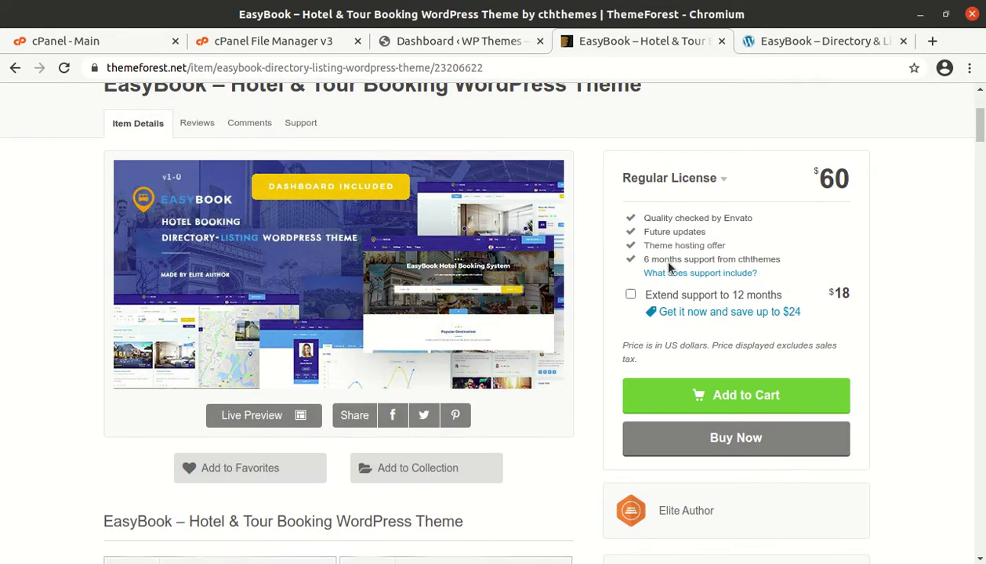
pyautogui.scroll(-1, 668, 262)
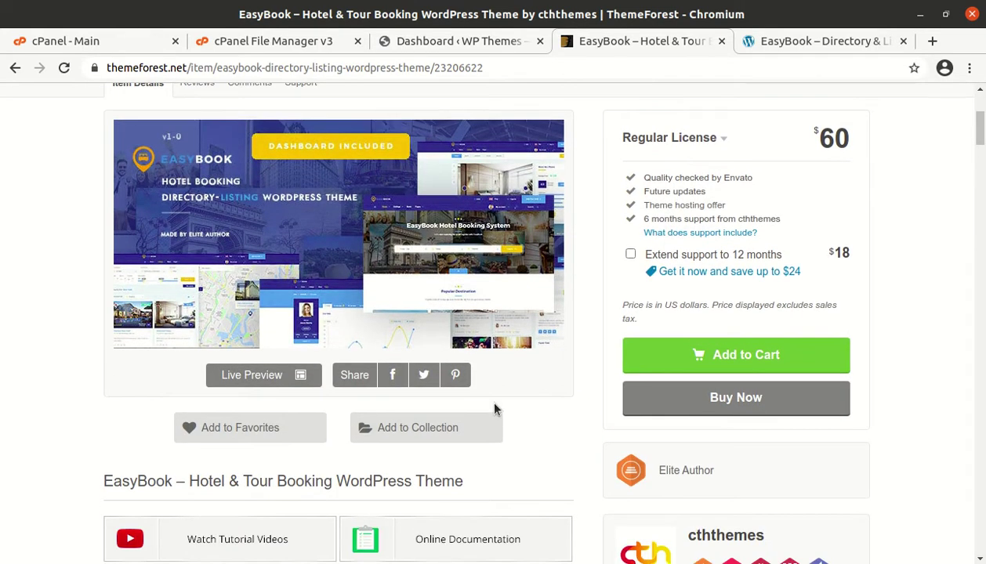
pyautogui.scroll(-3, 494, 409)
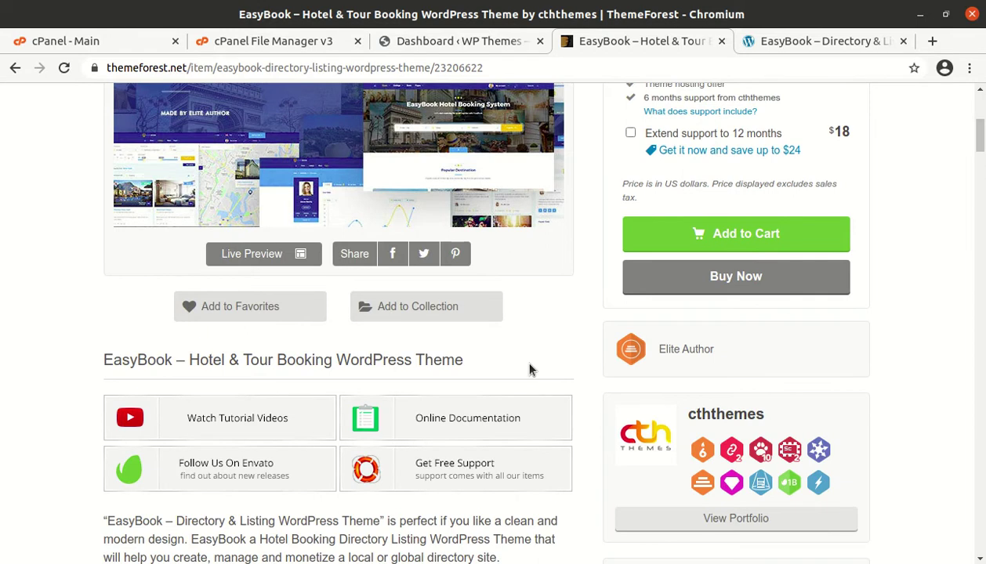
pyautogui.scroll(-3, 530, 368)
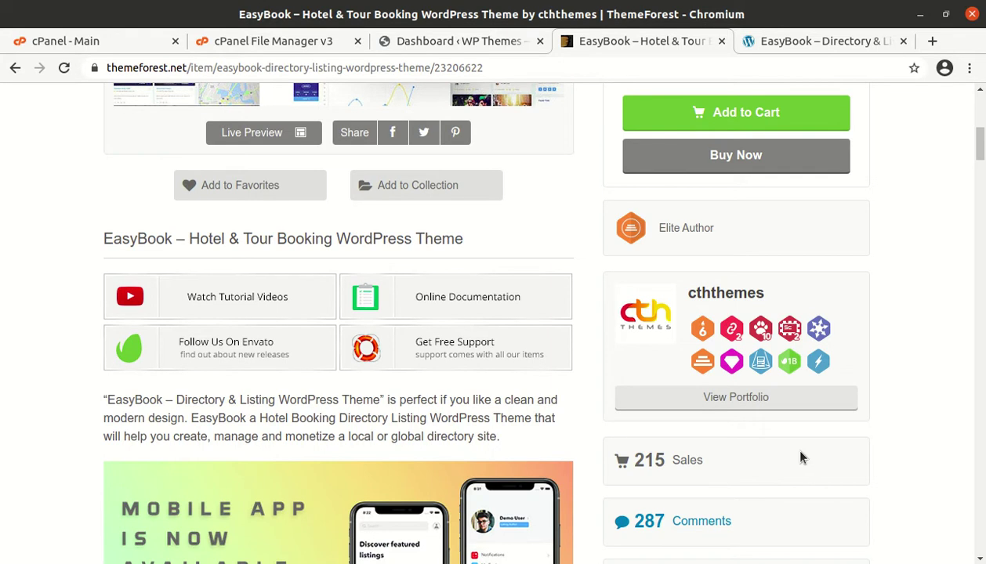
pyautogui.scroll(-4, 877, 457)
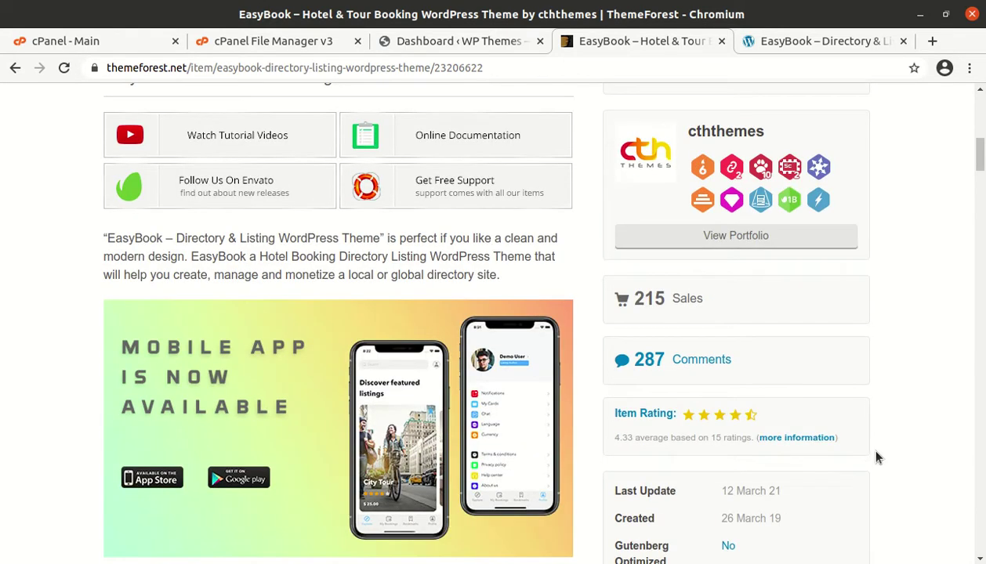
# Step: Highlight the theme's creation date and last update date in the ThemeForest item details
pyautogui.scroll(7, 876, 457)
pyautogui.moveTo(755, 353); pyautogui.dragTo(632, 346)
pyautogui.scroll(-6, 821, 359)
pyautogui.scroll(-2, 821, 464)
pyautogui.moveTo(782, 478); pyautogui.dragTo(707, 481)
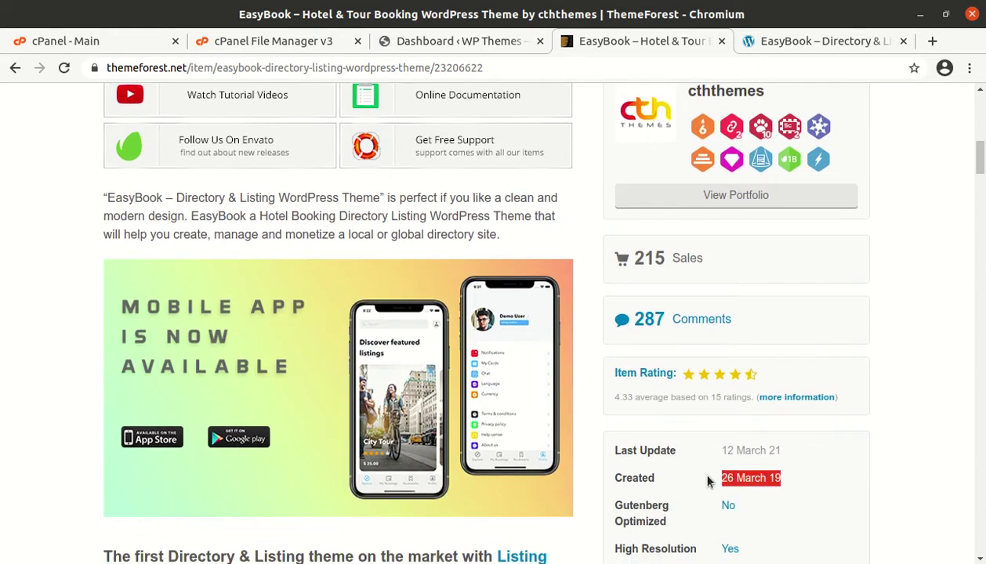
pyautogui.moveTo(850, 453); pyautogui.dragTo(731, 444)
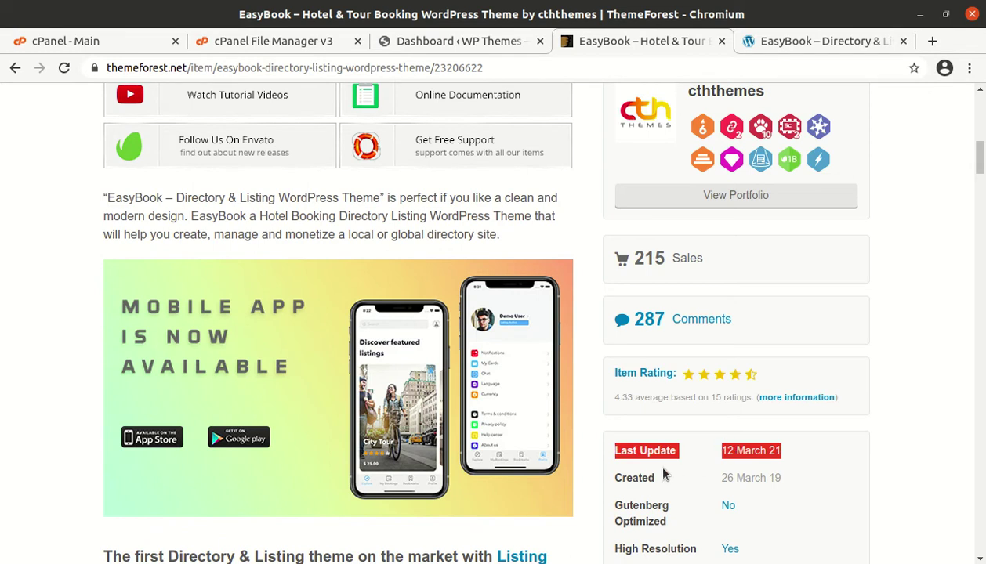
# Step: Look through the theme's preview, description, released updates list, booking types and availability calendar on the ThemeForest page
pyautogui.scroll(8, 329, 421)
pyautogui.scroll(1, 331, 423)
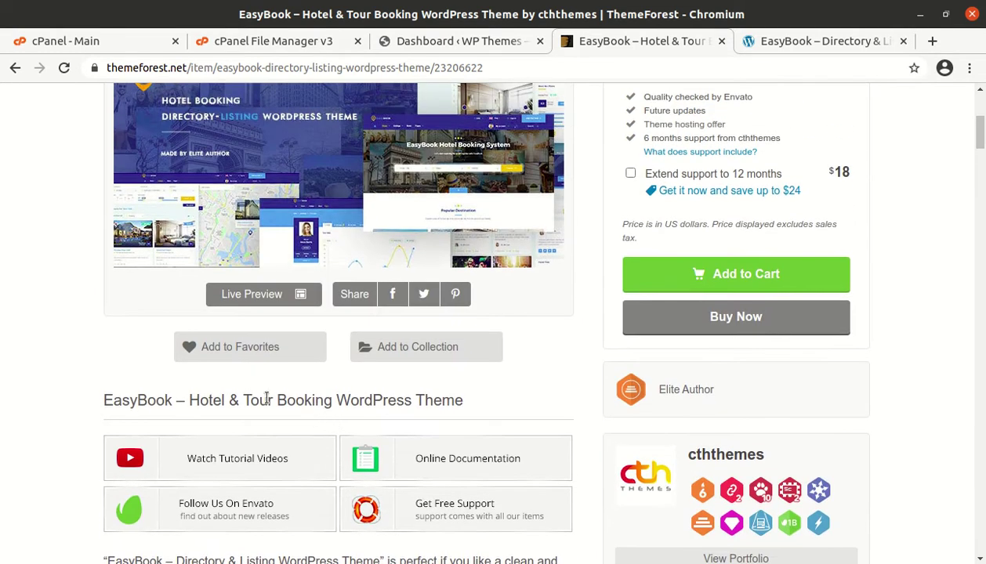
pyautogui.scroll(6, 138, 333)
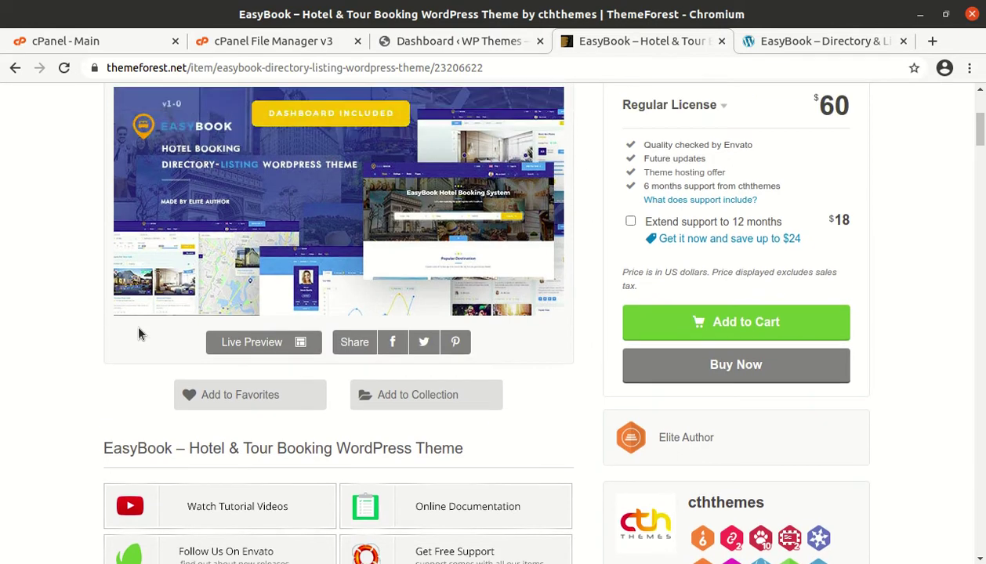
pyautogui.scroll(-3, 591, 308)
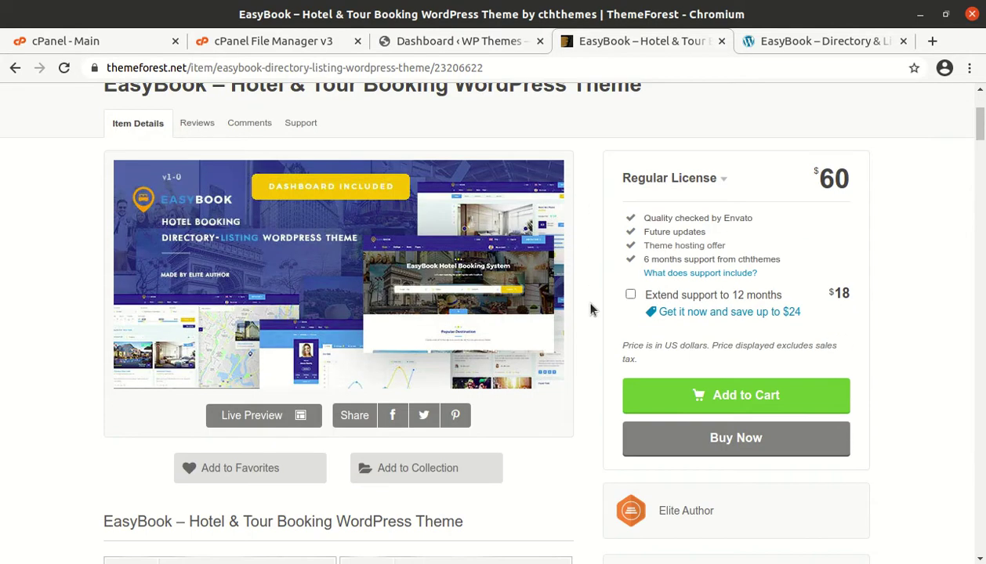
pyautogui.scroll(-5, 591, 308)
pyautogui.scroll(-3, 591, 308)
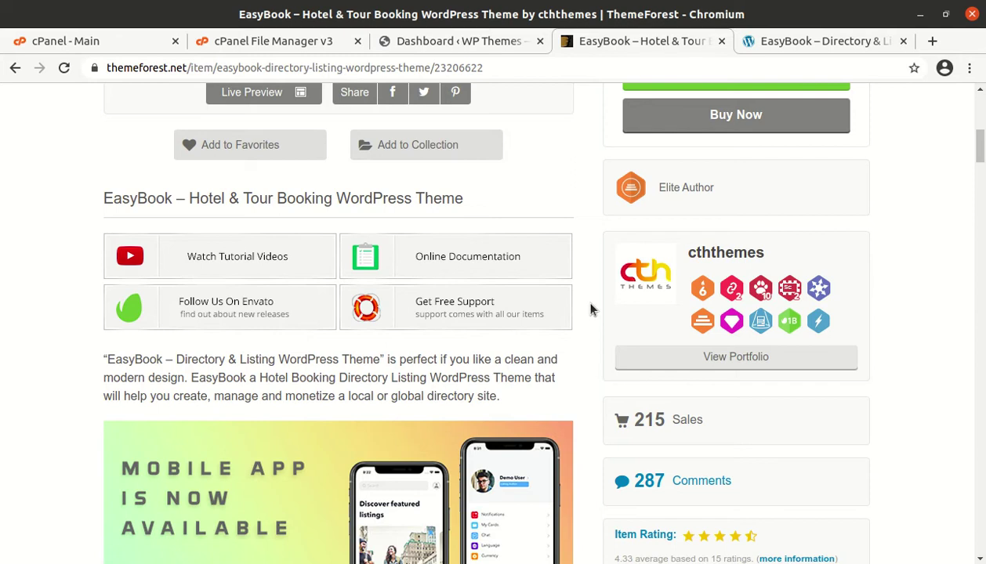
pyautogui.scroll(-6, 624, 330)
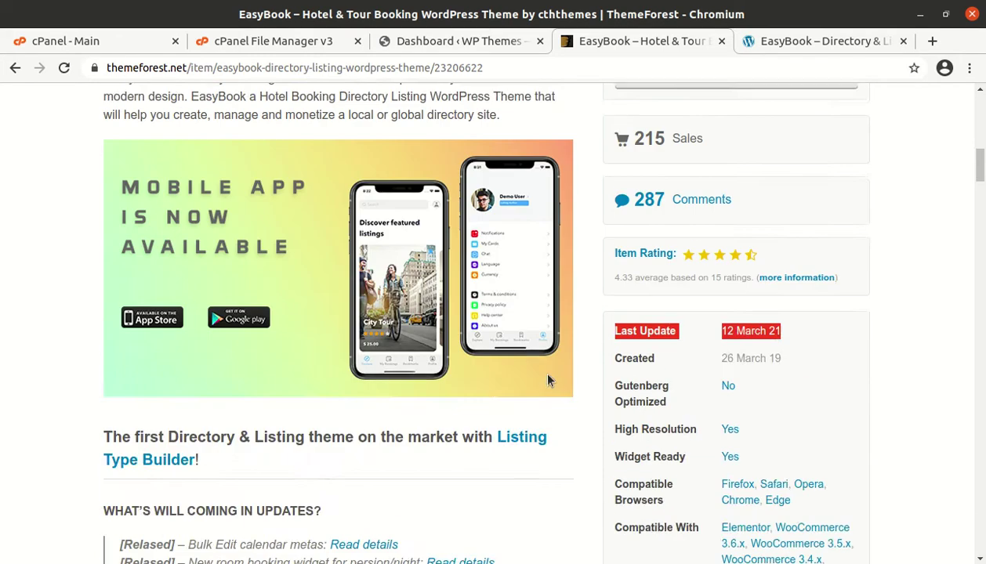
pyautogui.scroll(-2, 547, 381)
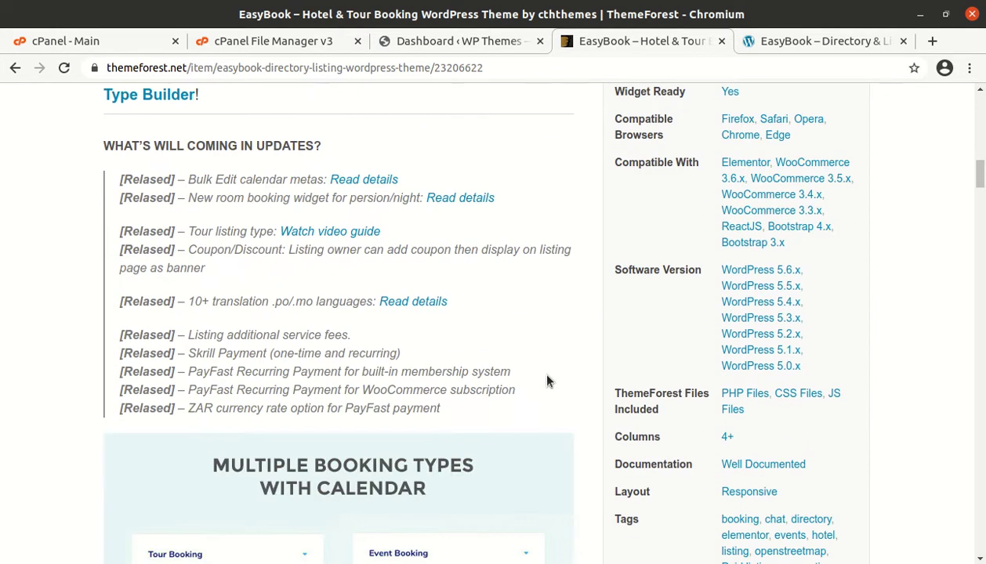
pyautogui.scroll(-7, 547, 381)
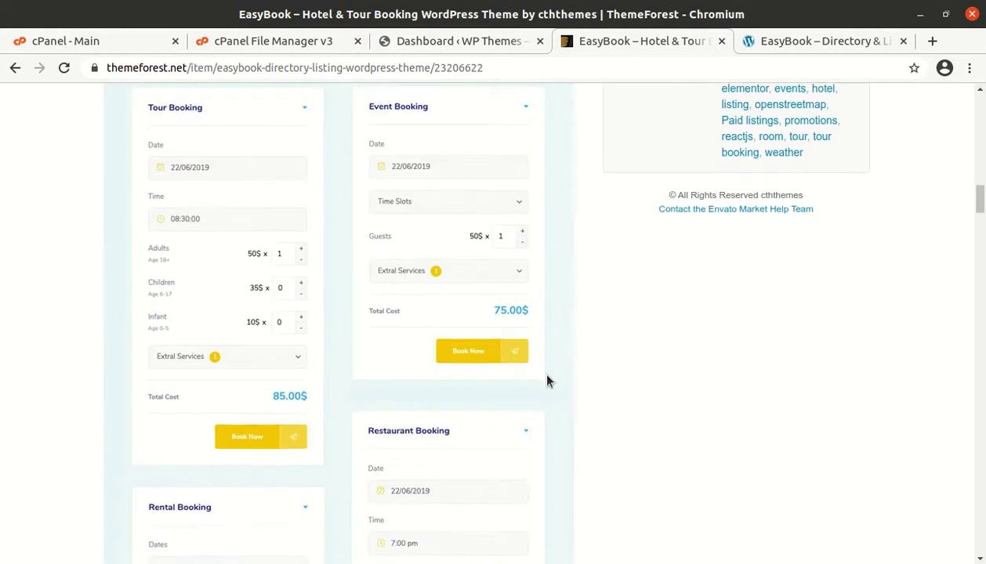
pyautogui.scroll(-12, 547, 381)
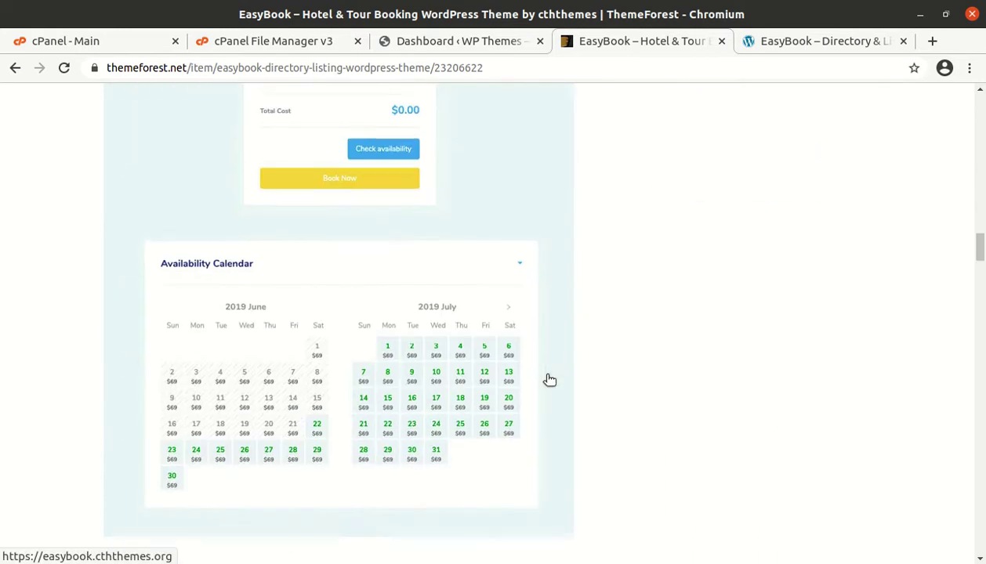
pyautogui.scroll(-3, 547, 377)
pyautogui.scroll(12, 547, 380)
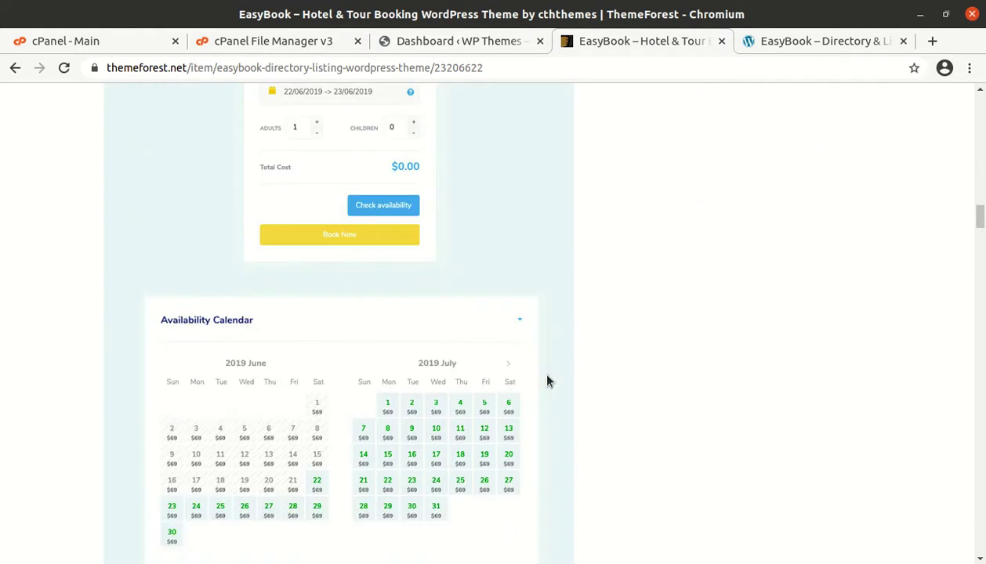
pyautogui.scroll(11, 547, 381)
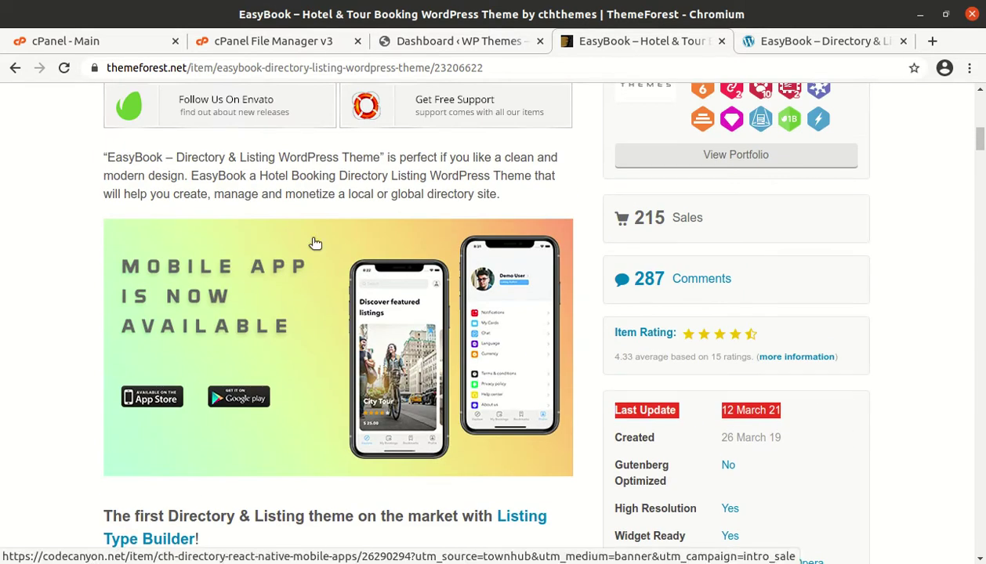
# Step: Switch to the EasyBook live demo and examine the home page banner with its hotel search form
pyautogui.click(770, 44)
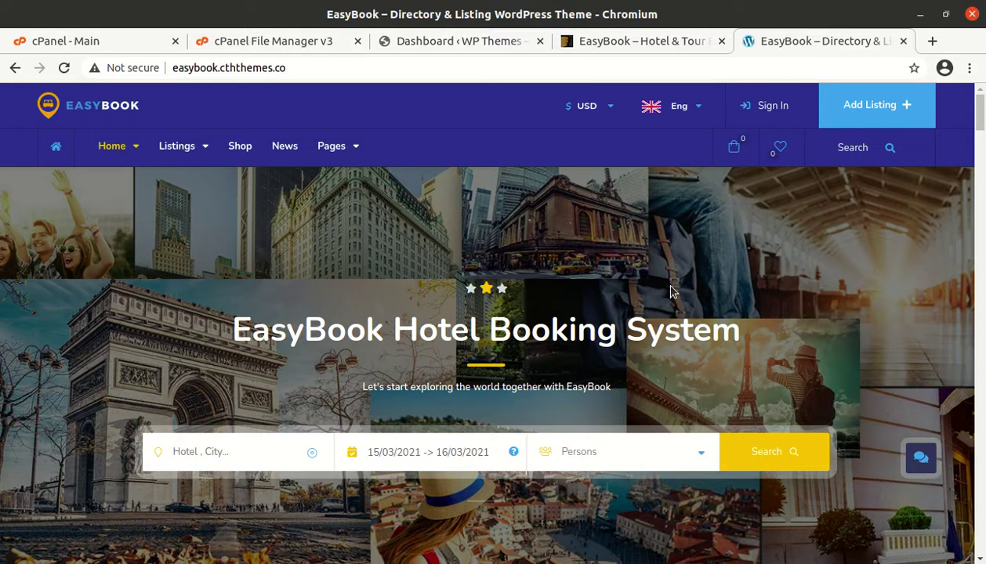
pyautogui.scroll(-2, 550, 307)
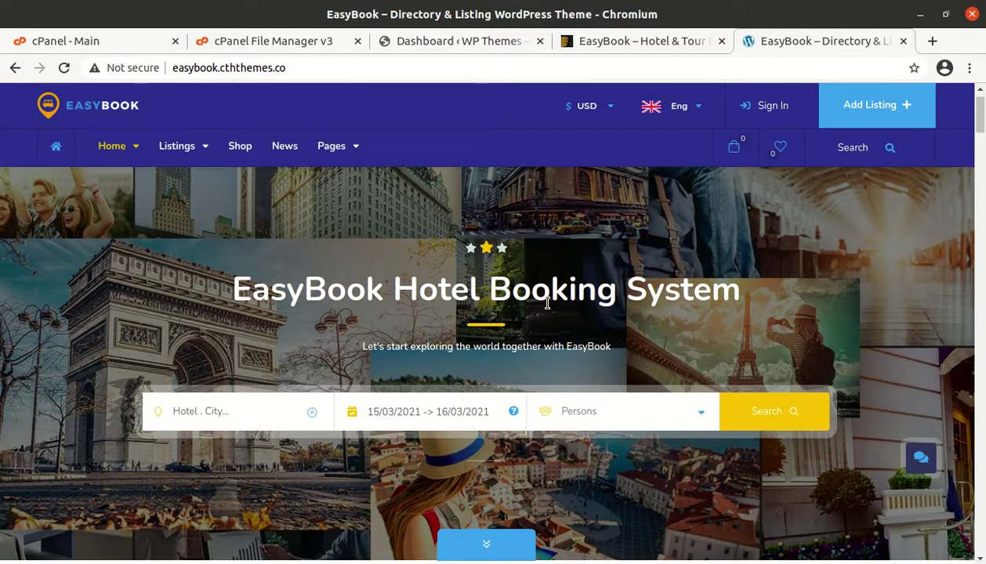
pyautogui.scroll(-2, 550, 308)
pyautogui.scroll(3, 549, 308)
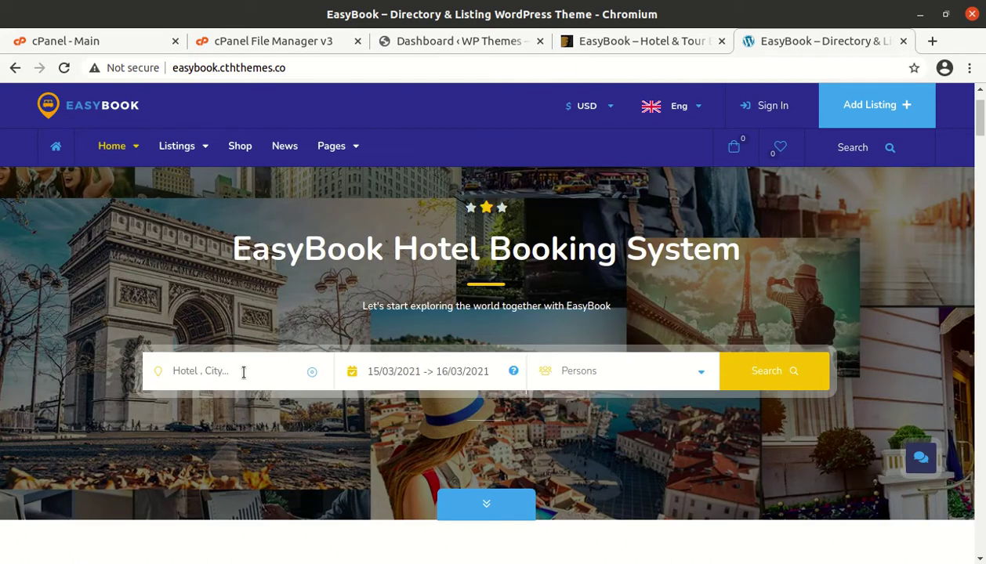
pyautogui.scroll(-3, 427, 370)
pyautogui.scroll(1, 421, 288)
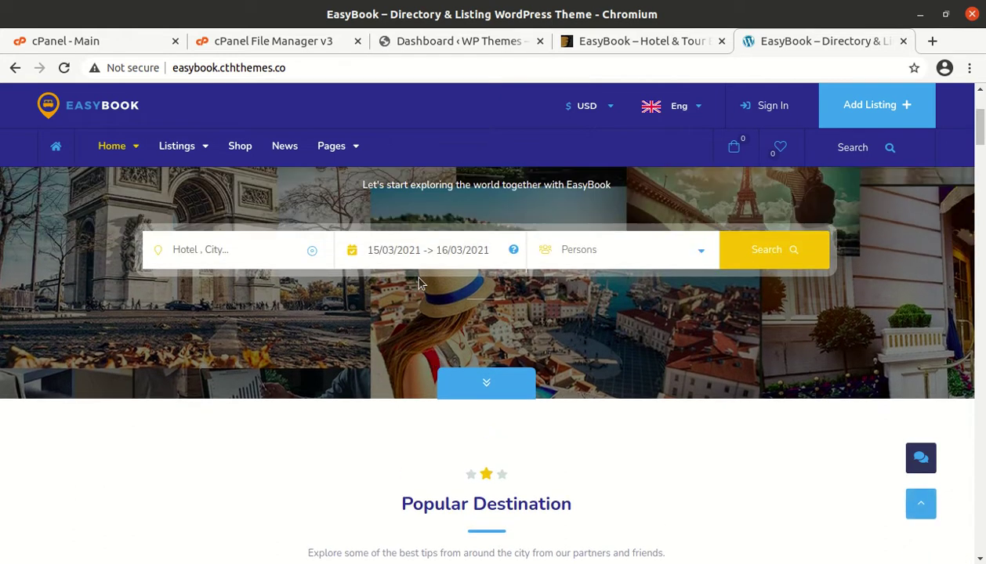
# Step: Pick 17 March 2021 as the start date in the hotel search form and expand the persons options
pyautogui.click(404, 250)
pyautogui.click(436, 389)
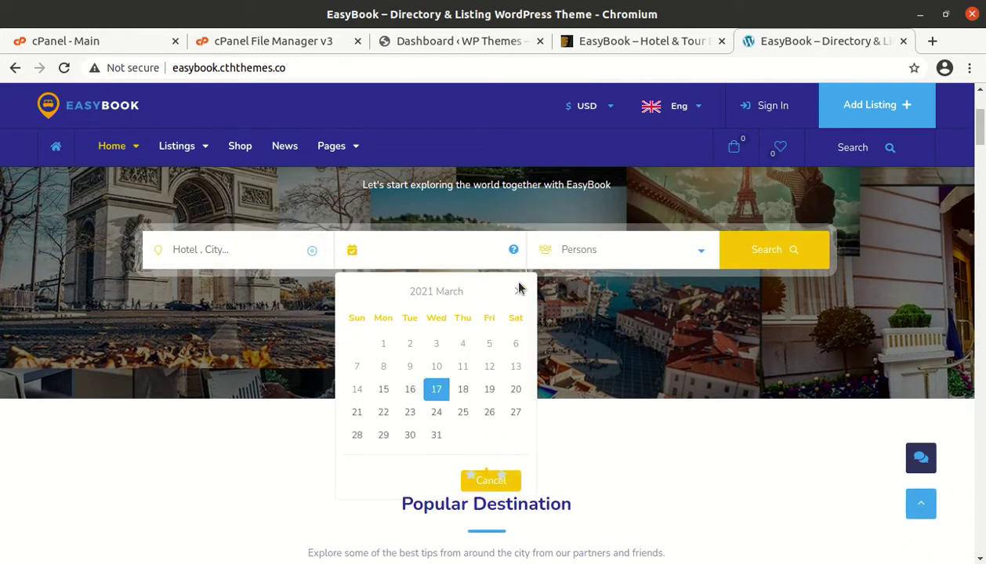
pyautogui.click(593, 256)
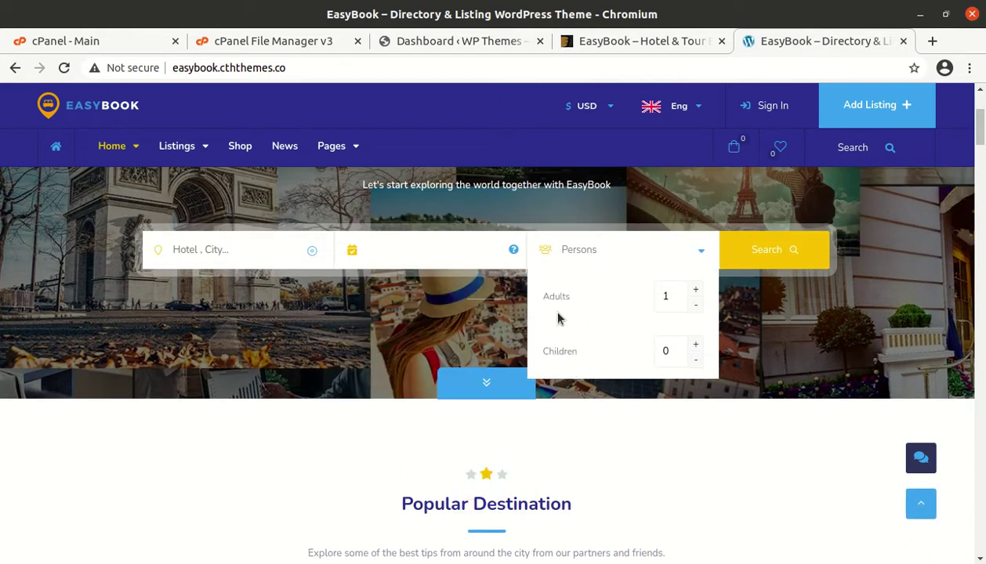
pyautogui.scroll(3, 535, 370)
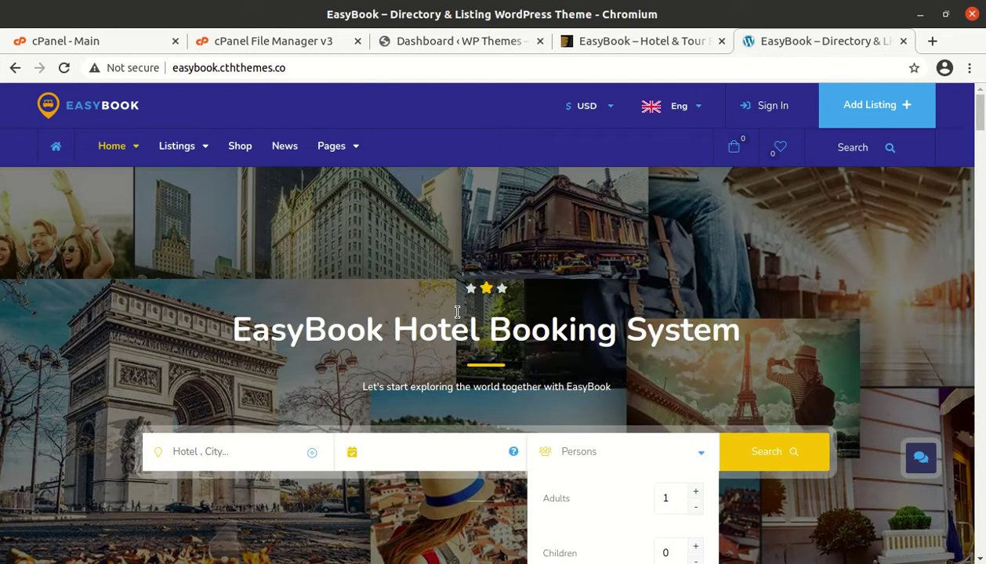
# Step: Open the Luxary Restaurant listing from the Recently Added Hotels section of the demo home page
pyautogui.scroll(-3, 533, 266)
pyautogui.scroll(-5, 539, 271)
pyautogui.scroll(-5, 498, 308)
pyautogui.scroll(-3, 275, 353)
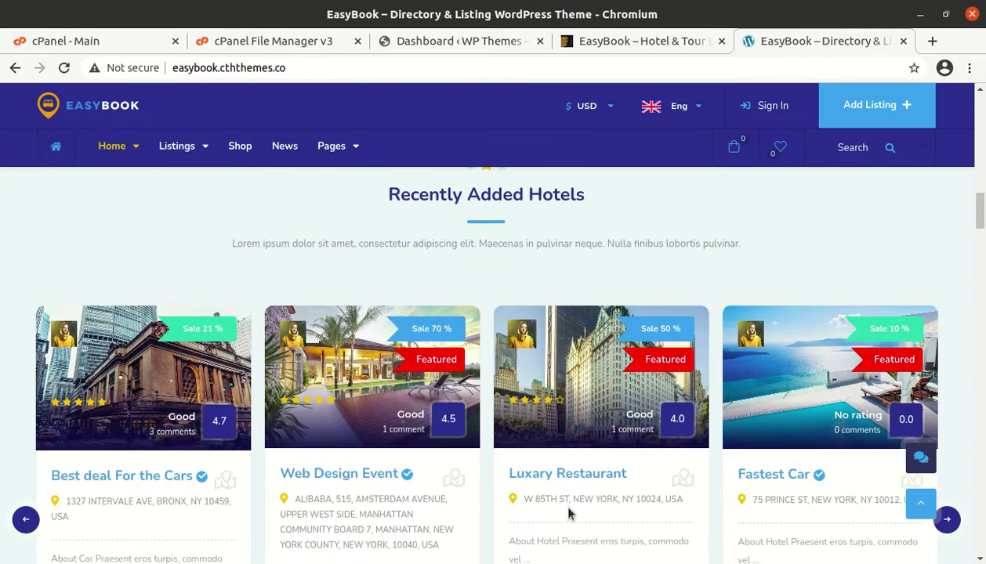
pyautogui.click(558, 474)
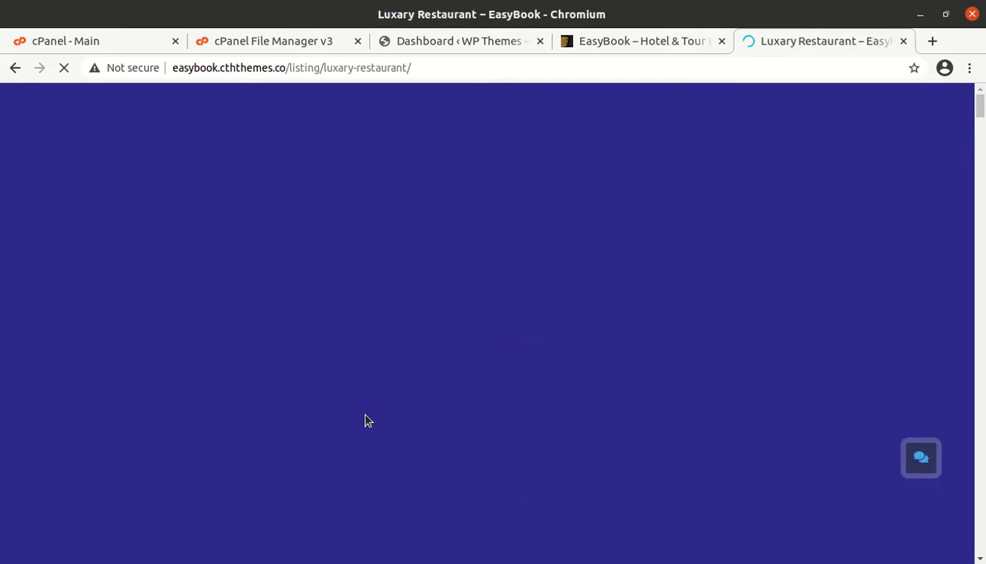
# Step: Review the listing's photo gallery, price and rating summary, hotel facts and About Hotel description
pyautogui.scroll(-2, 607, 283)
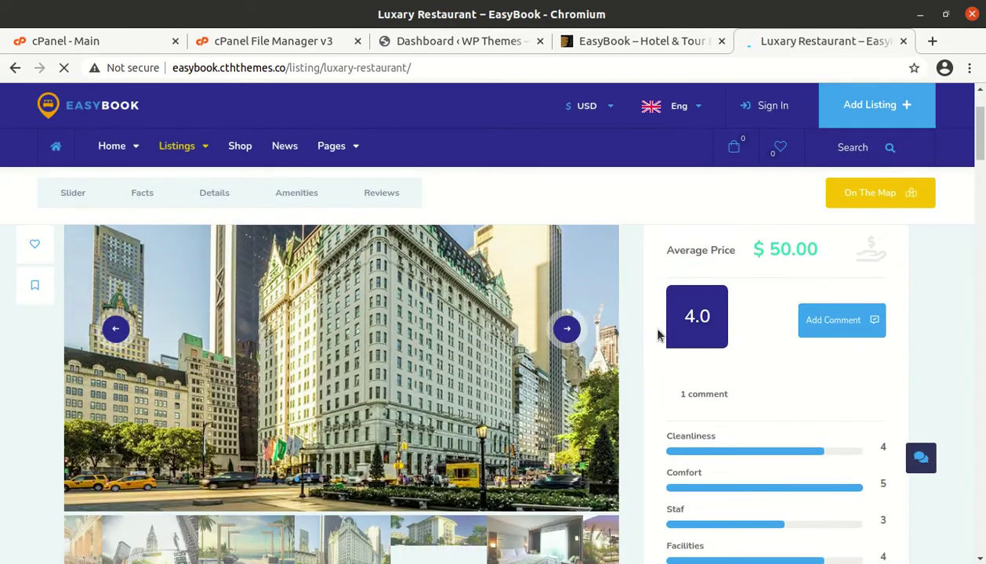
pyautogui.scroll(-8, 548, 395)
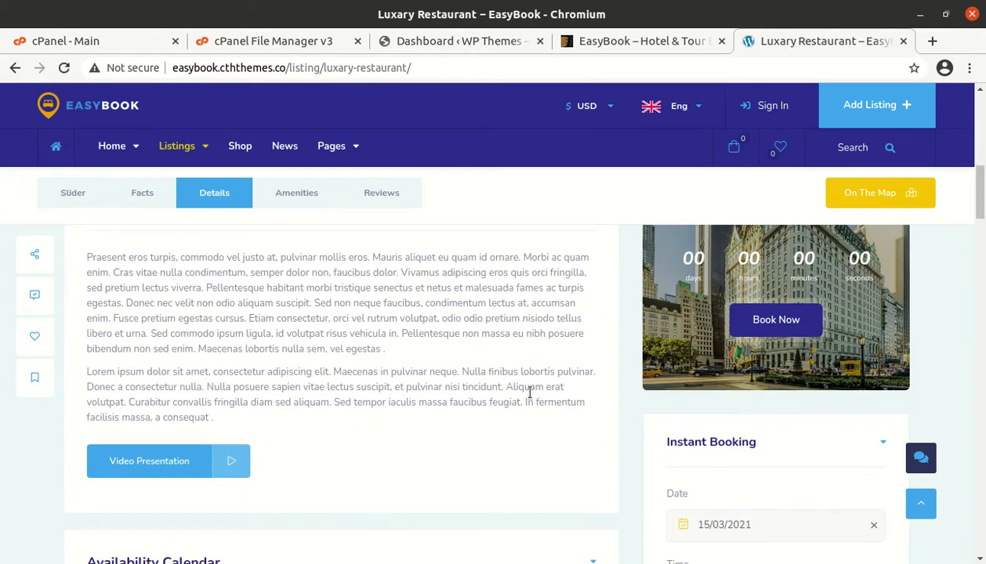
pyautogui.scroll(5, 530, 392)
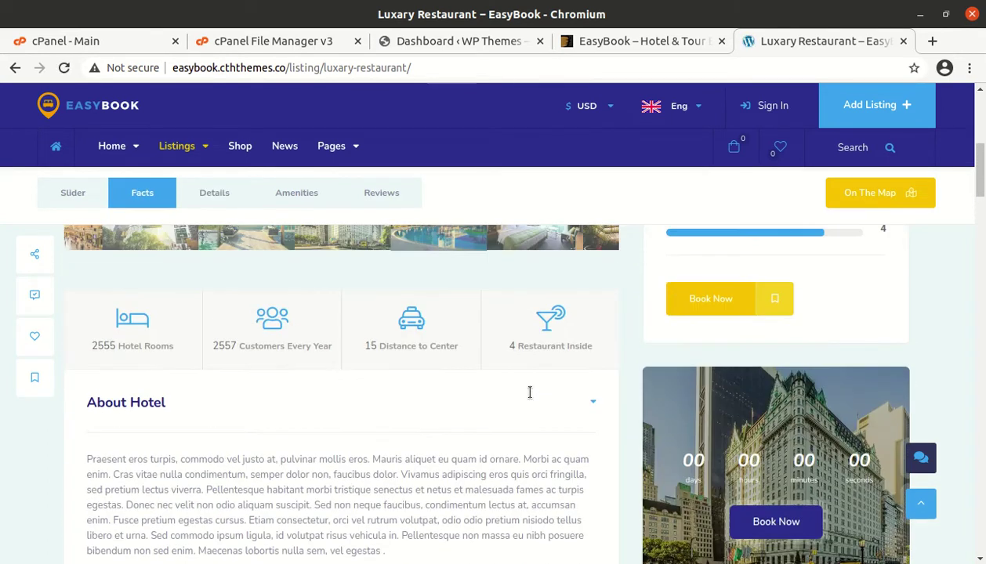
# Step: Go through the listing's Facts, Details, Amenities and Reviews sections, then examine the comment form and page footer
pyautogui.click(143, 200)
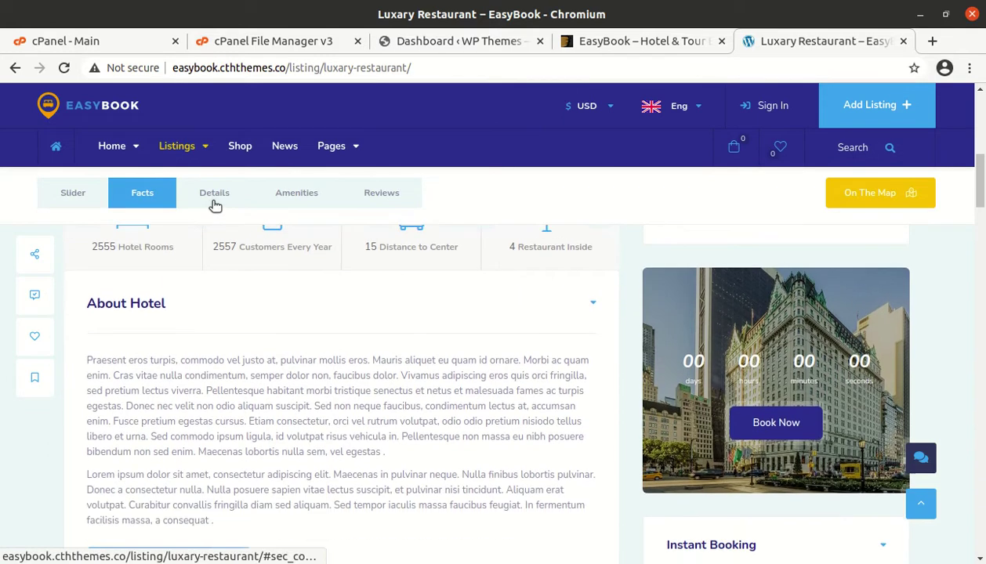
pyautogui.click(214, 199)
pyautogui.click(292, 195)
pyautogui.click(362, 199)
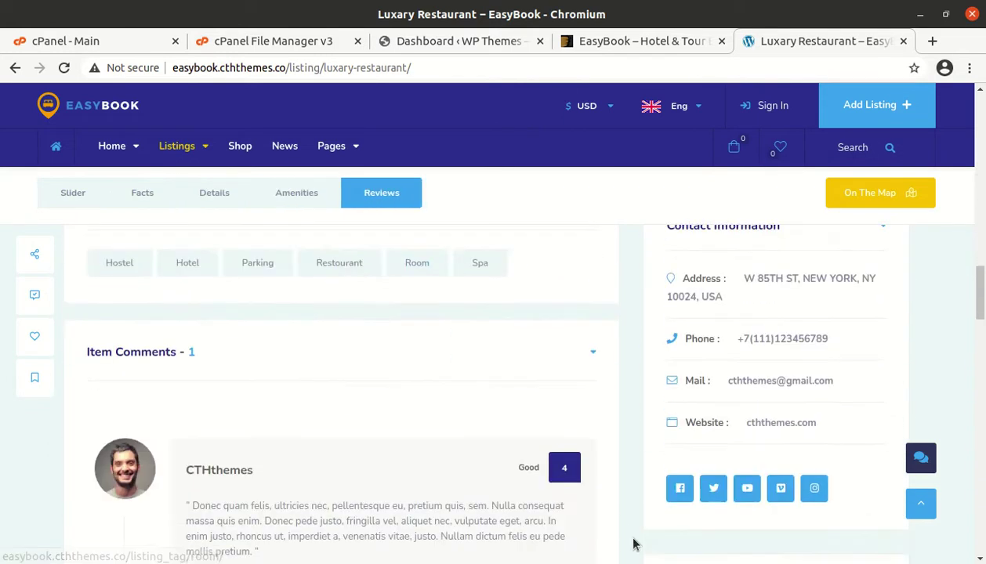
pyautogui.scroll(-8, 634, 544)
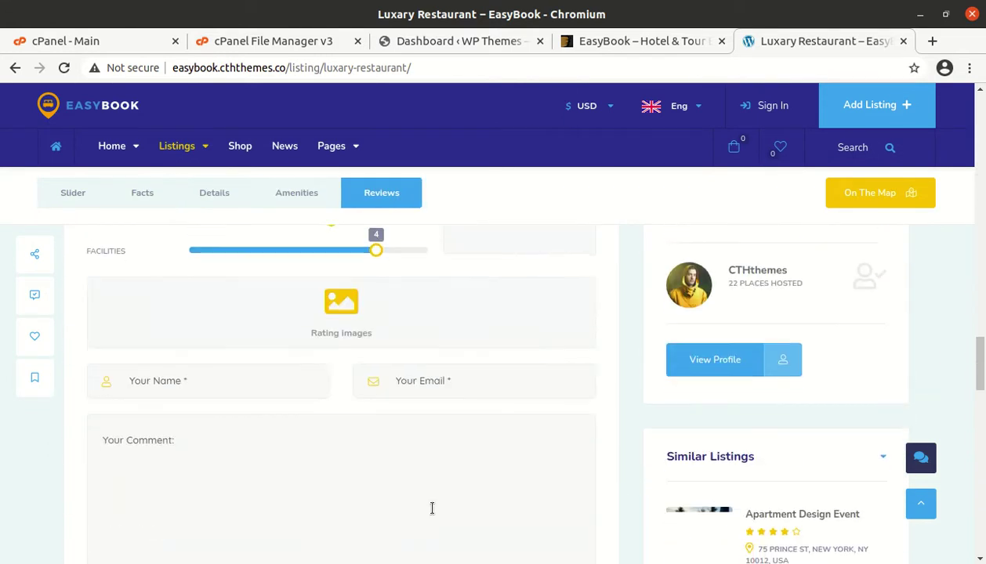
pyautogui.scroll(-10, 431, 514)
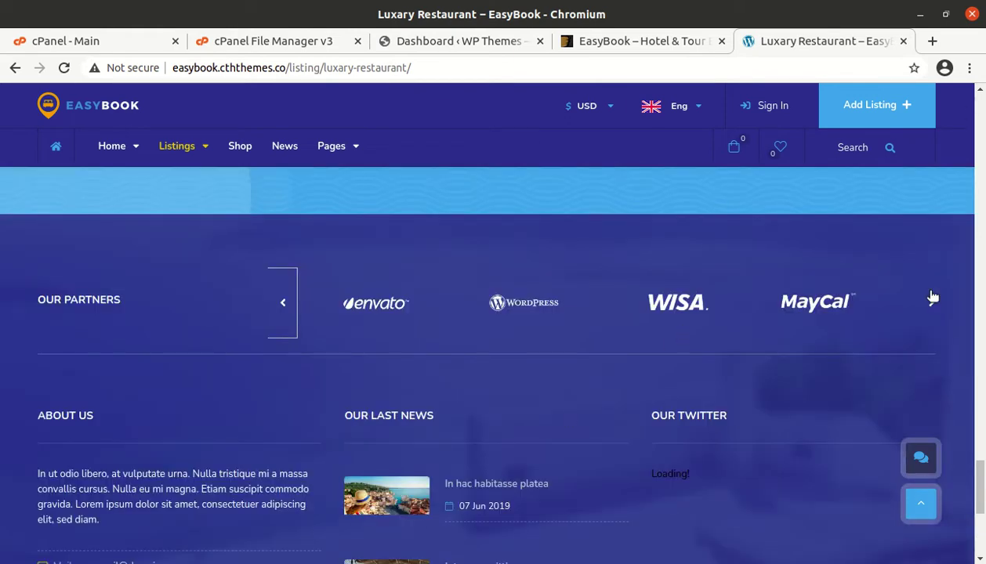
# Step: Examine the listing page's footer with partners, latest news and contact details, then return to the demo home page
pyautogui.scroll(-3, 686, 419)
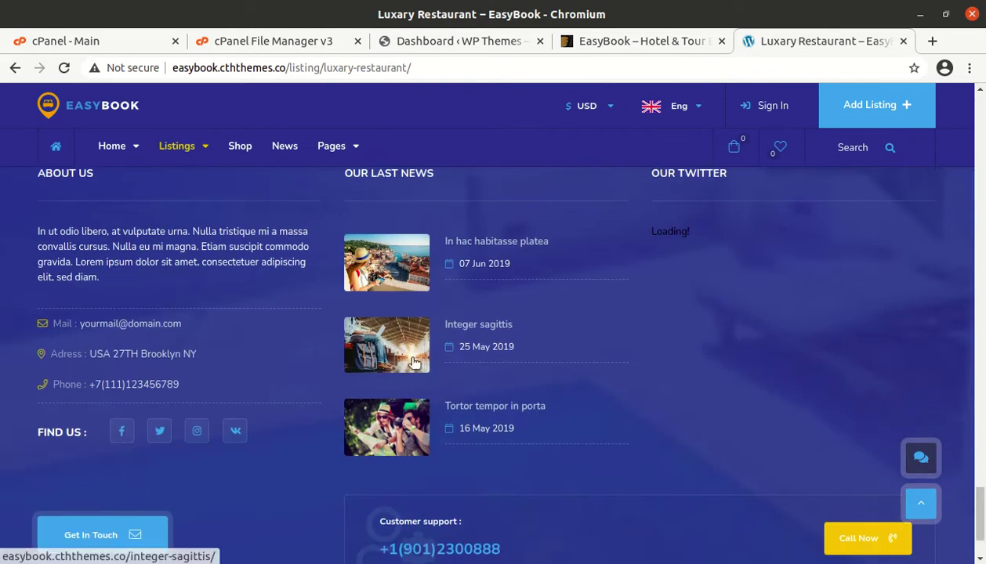
pyautogui.scroll(-2, 414, 363)
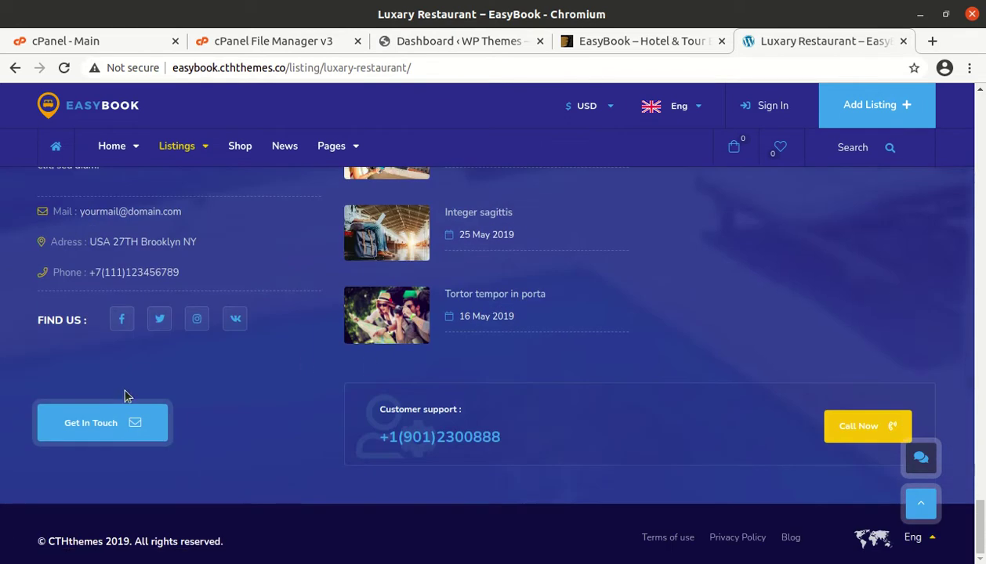
pyautogui.scroll(6, 125, 396)
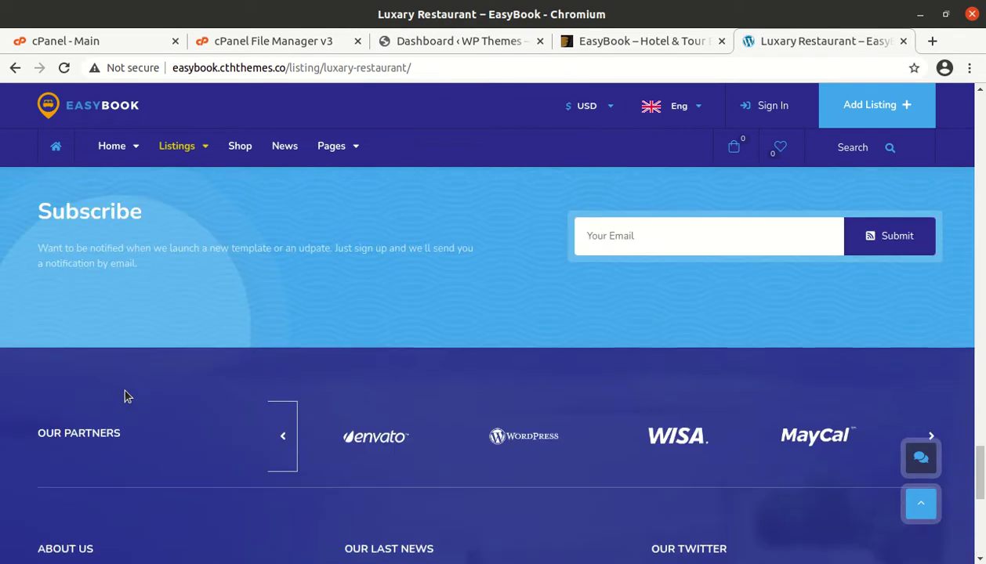
pyautogui.scroll(8, 125, 395)
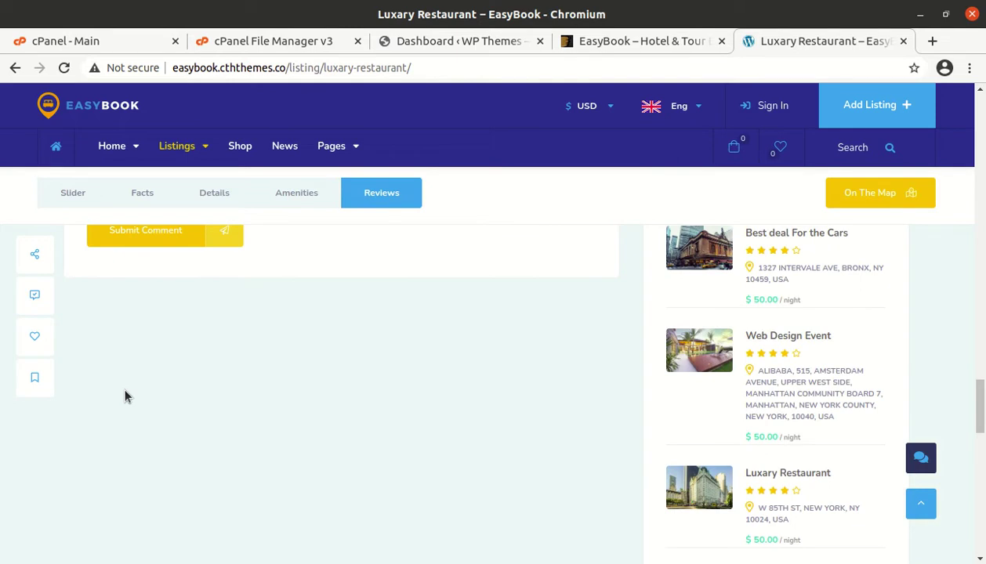
pyautogui.scroll(9, 125, 396)
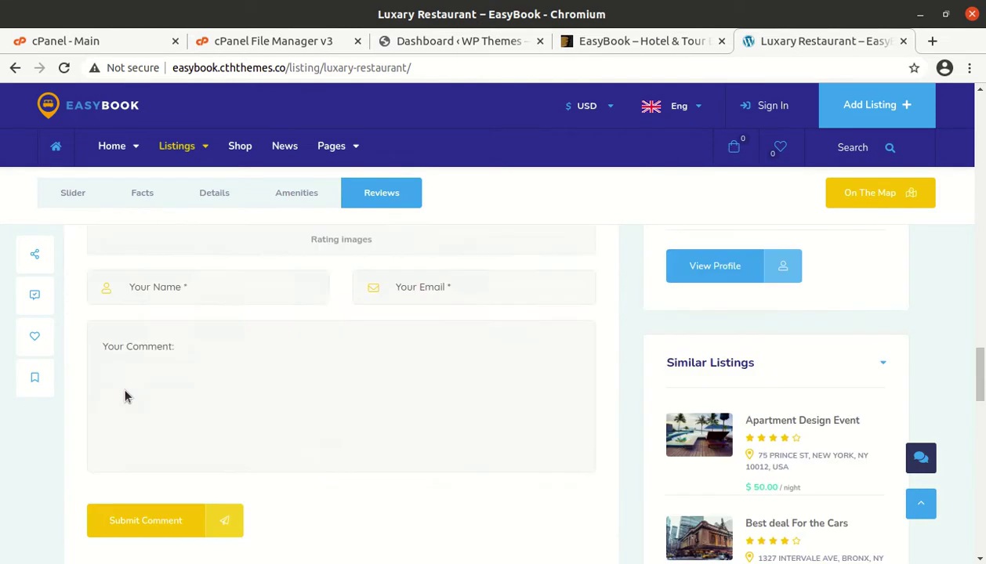
pyautogui.scroll(10, 126, 396)
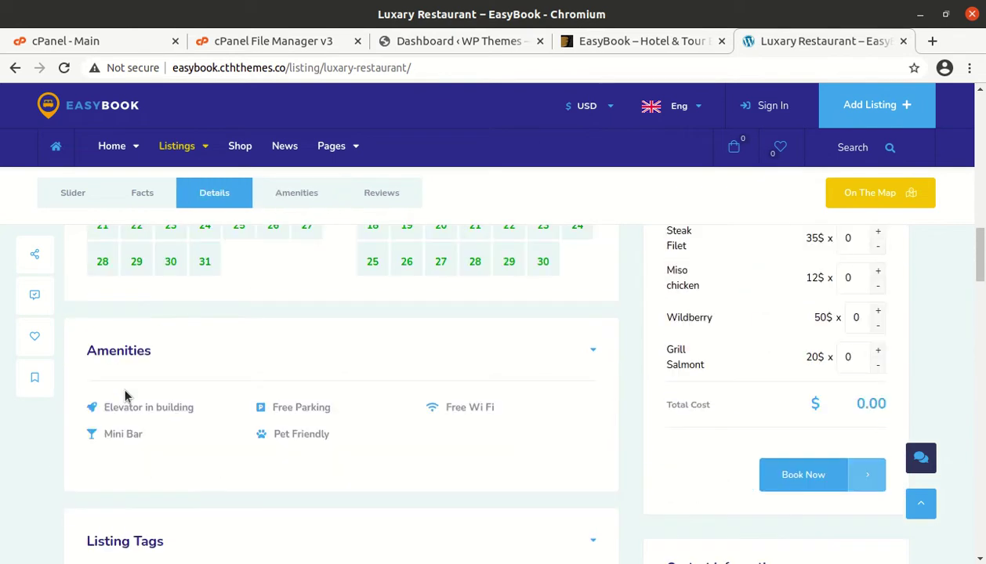
pyautogui.scroll(8, 124, 392)
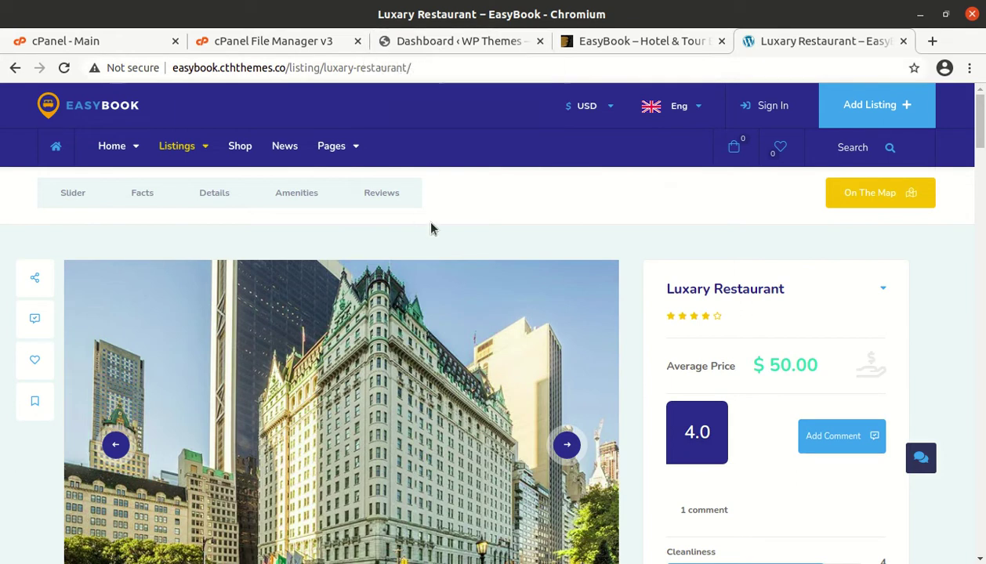
pyautogui.click(109, 112)
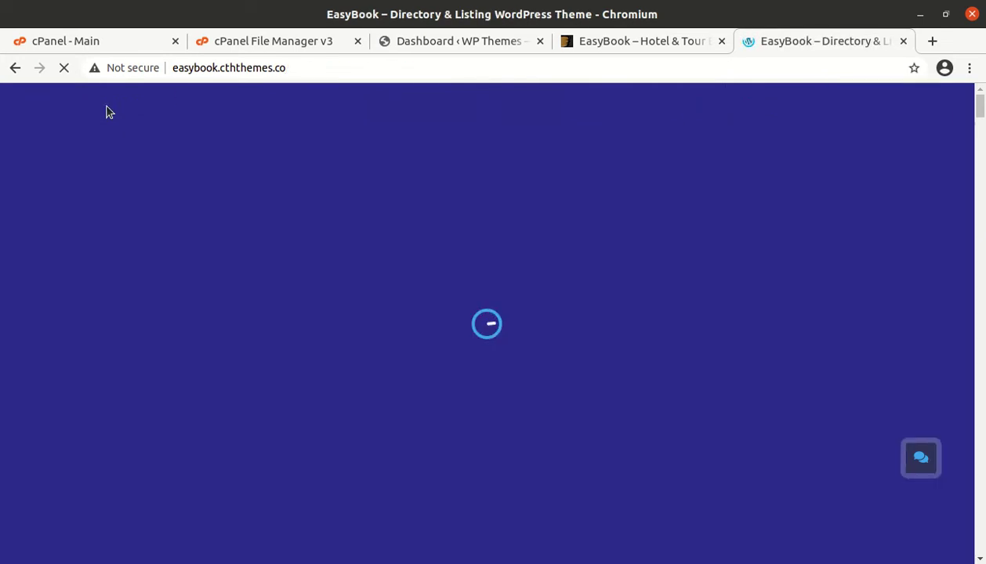
# Step: Switch to the WordPress dashboard of the WP Themes site and view the site's front page
pyautogui.click(404, 46)
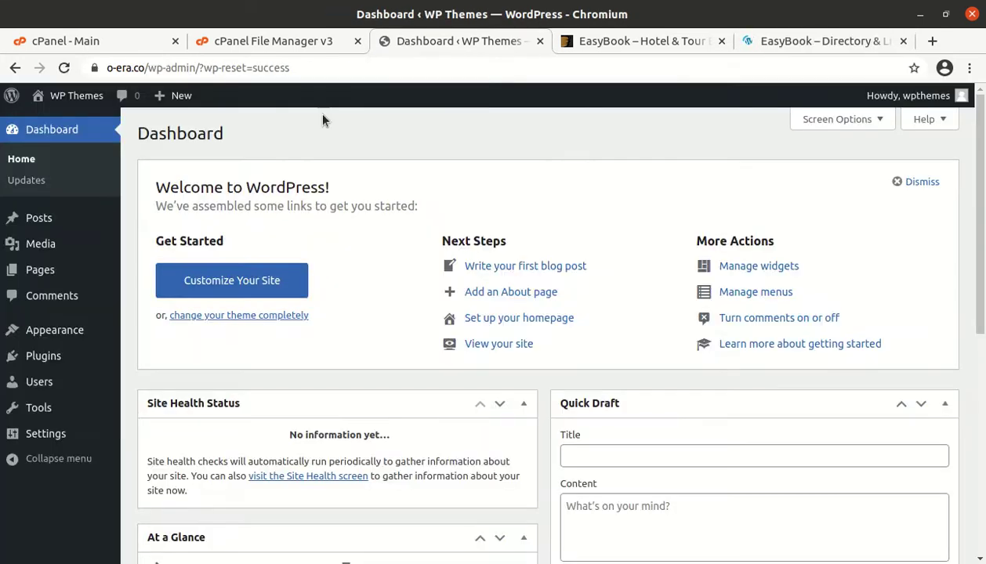
pyautogui.click(49, 124)
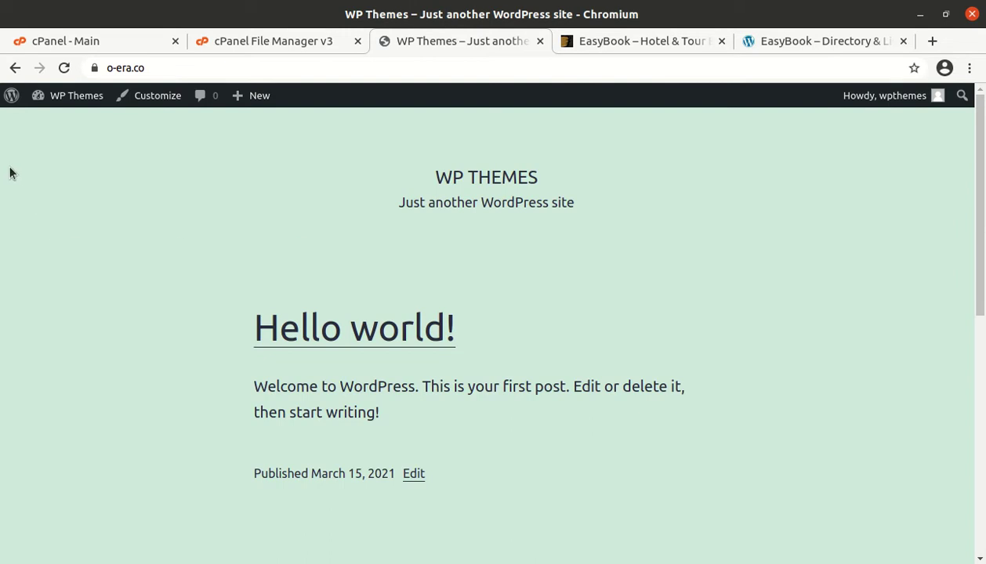
# Step: Switch to the file manager and open the easybook_v1.3.6 folder inside easybook_136 in Downloads
pyautogui.click(8, 23)
pyautogui.click(228, 98)
pyautogui.doubleClick(228, 98)
pyautogui.doubleClick(218, 105)
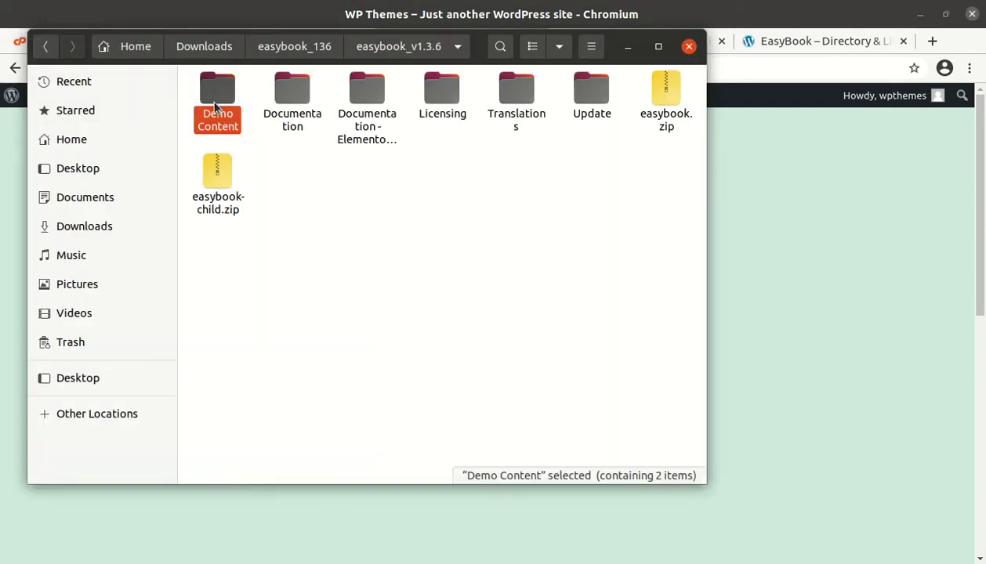
# Step: Go through the theme package's documentation, licensing, translation and update folders plus easybook.zip and easybook-child.zip, then minimize the window
pyautogui.click(247, 49)
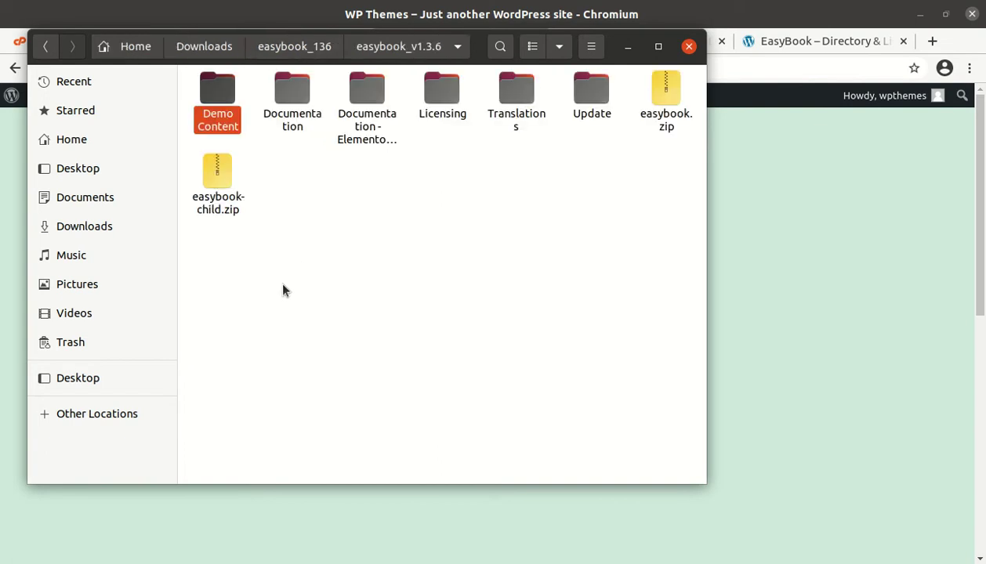
pyautogui.click(292, 102)
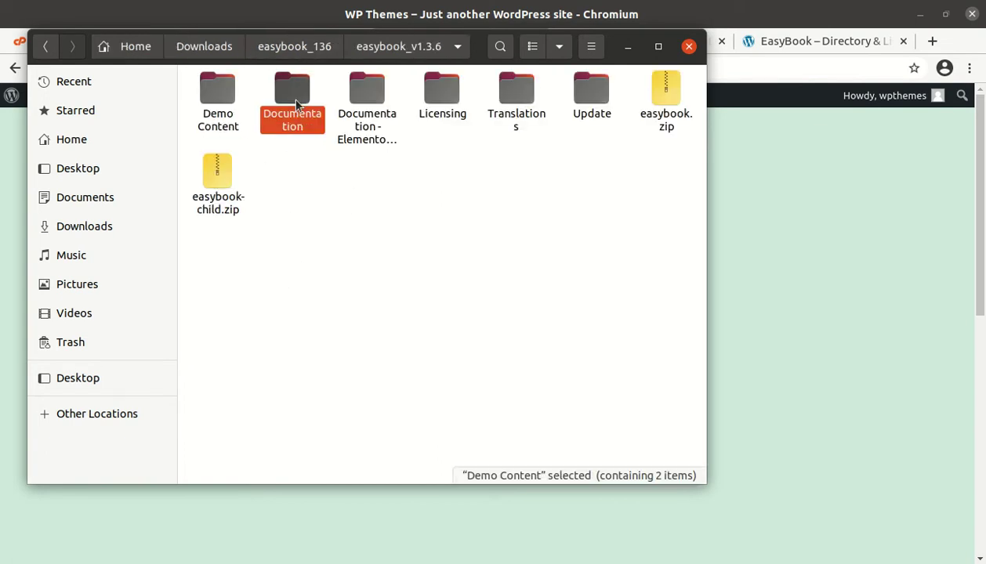
pyautogui.click(366, 94)
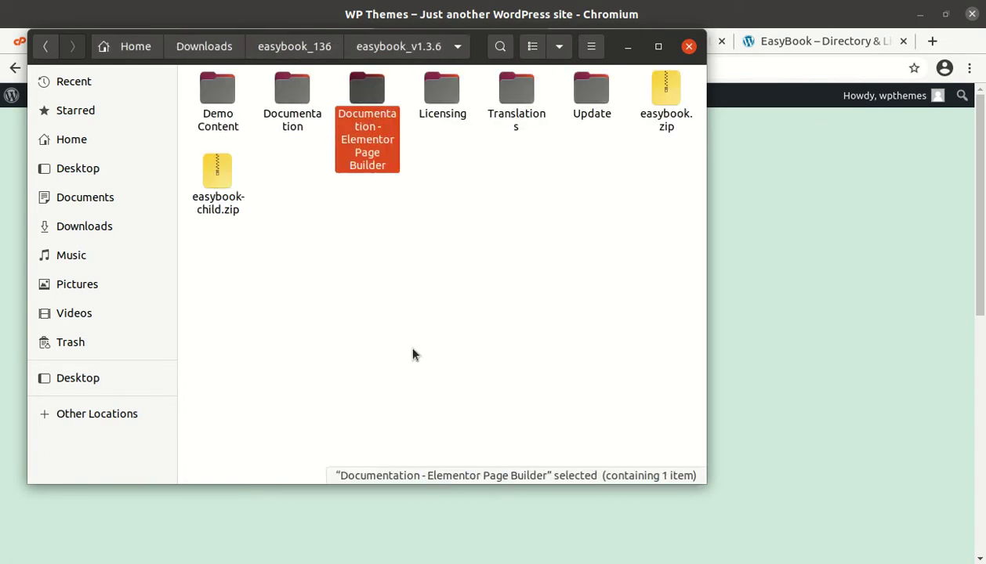
pyautogui.click(447, 203)
pyautogui.click(441, 88)
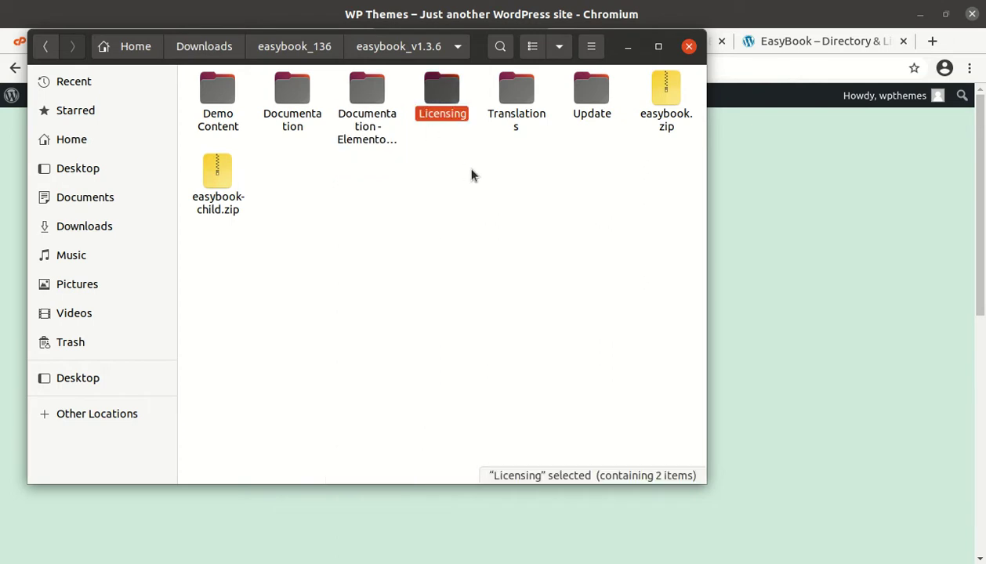
pyautogui.click(516, 87)
pyautogui.doubleClick(591, 90)
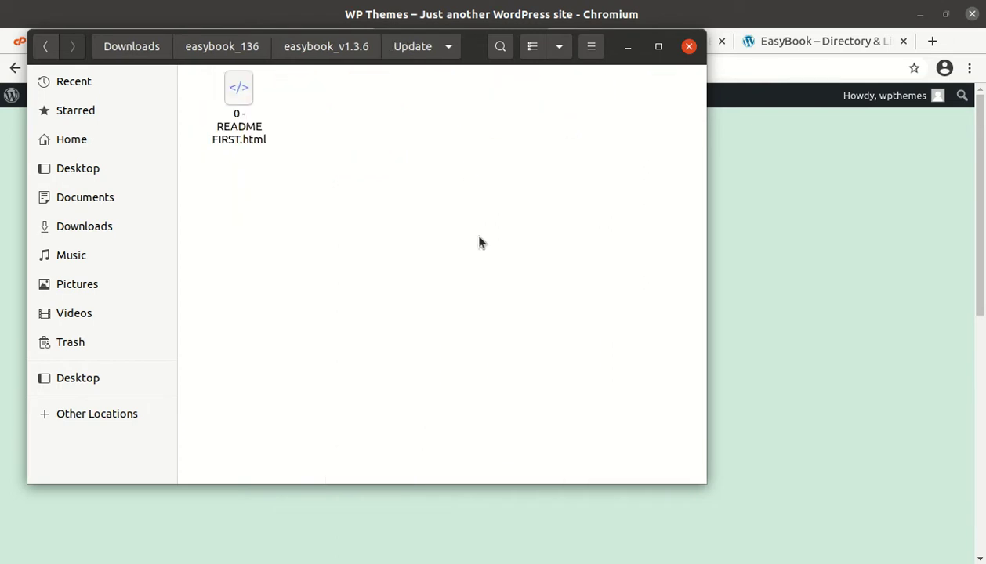
pyautogui.click(343, 51)
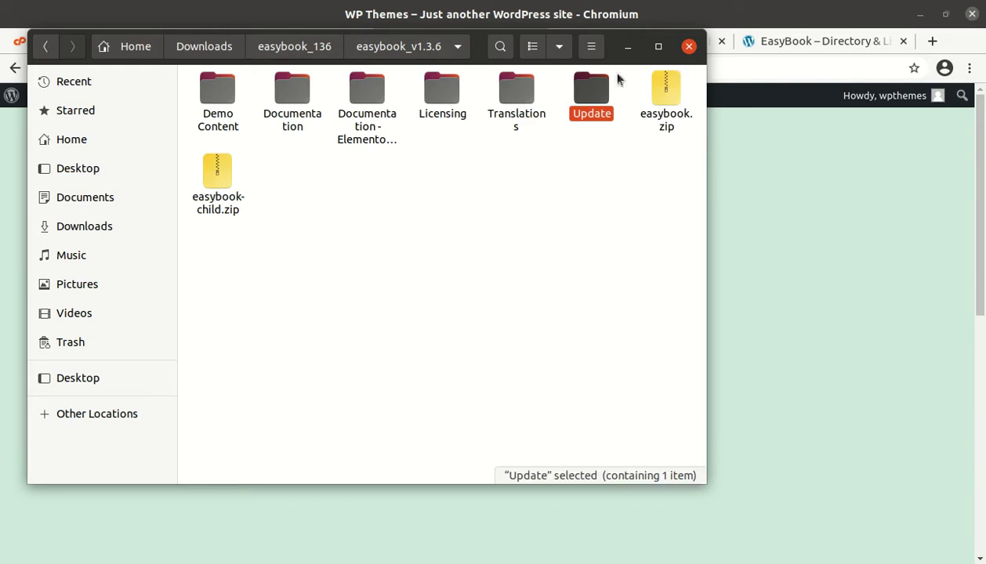
pyautogui.click(643, 127)
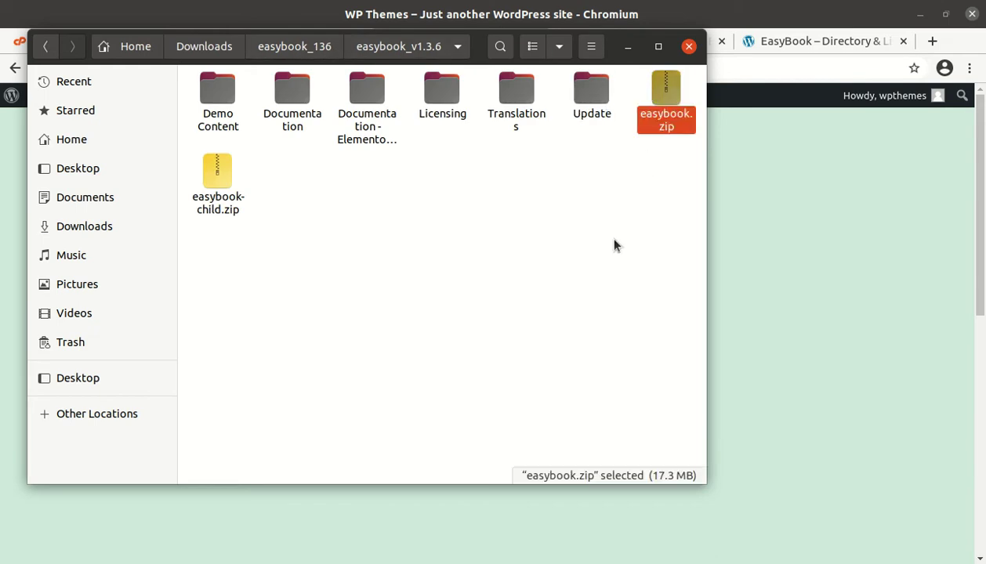
pyautogui.click(217, 186)
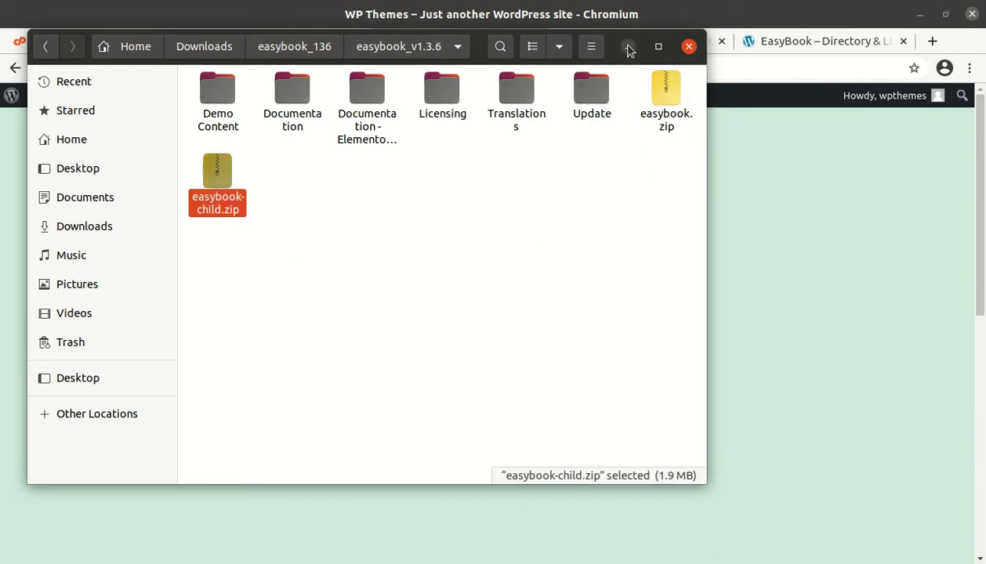
pyautogui.click(628, 46)
# Step: Open the theme upload form on the Add Themes page of the WP Themes site's admin
pyautogui.moveTo(69, 97)
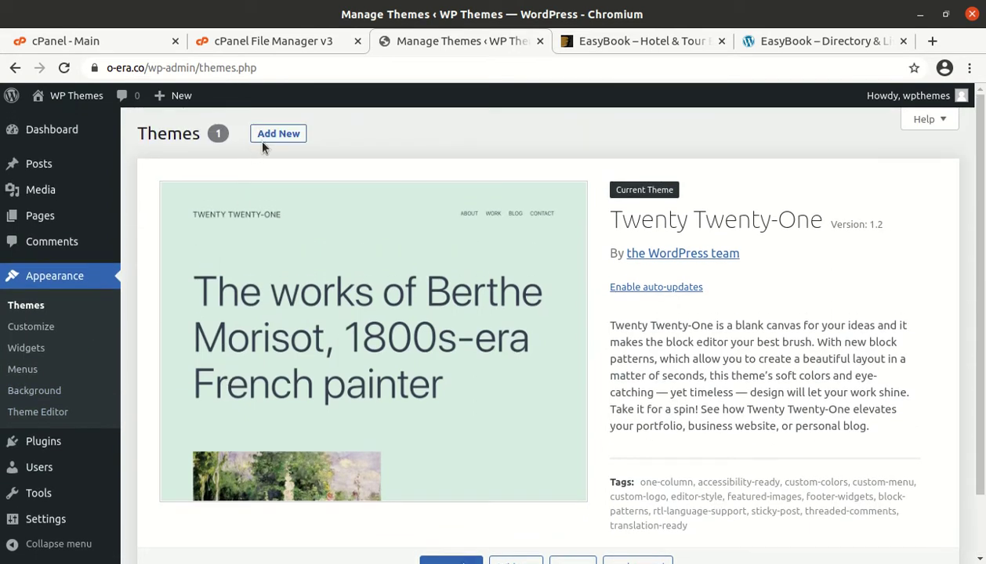
pyautogui.click(268, 136)
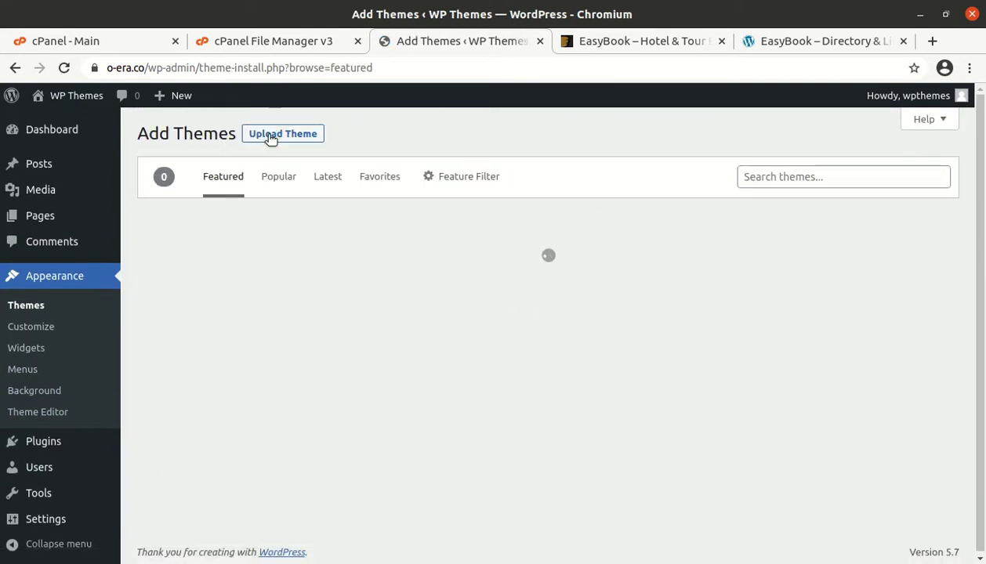
pyautogui.click(270, 136)
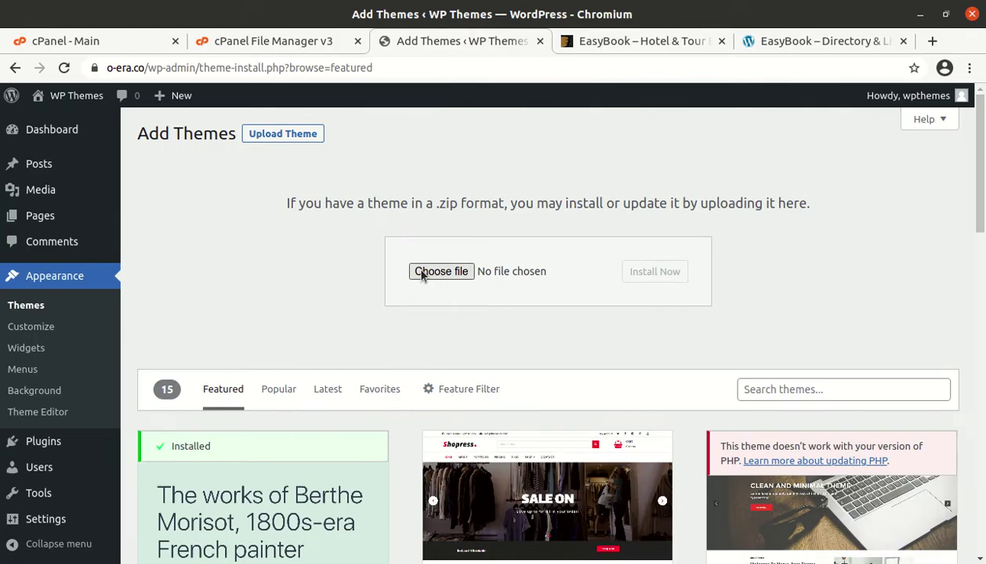
pyautogui.click(421, 272)
pyautogui.doubleClick(216, 101)
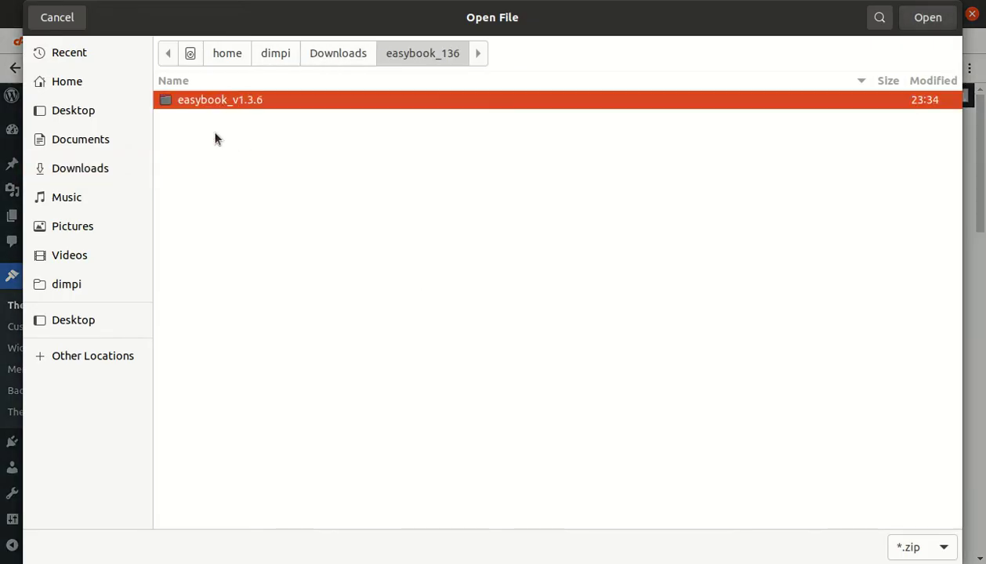
pyautogui.doubleClick(219, 100)
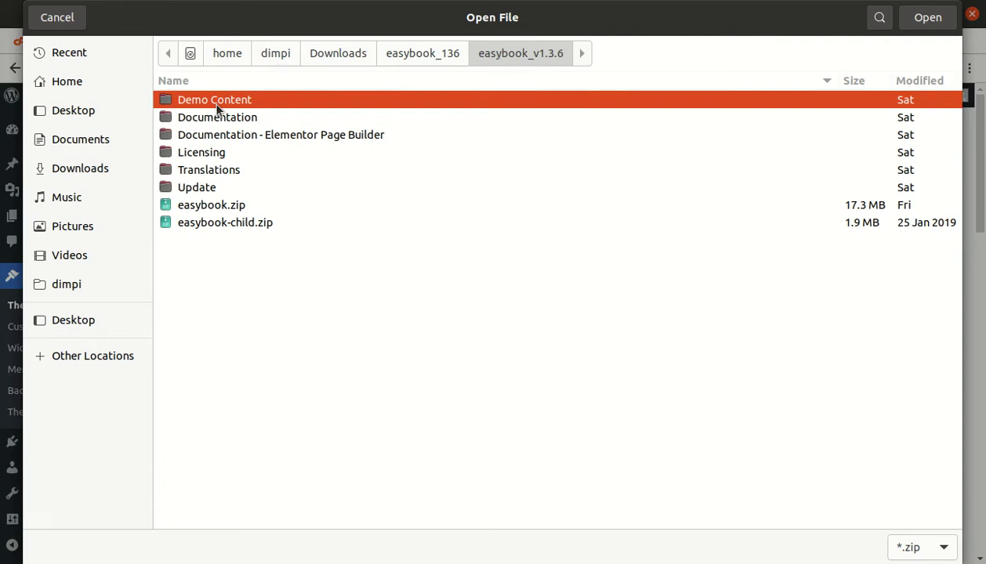
pyautogui.click(201, 203)
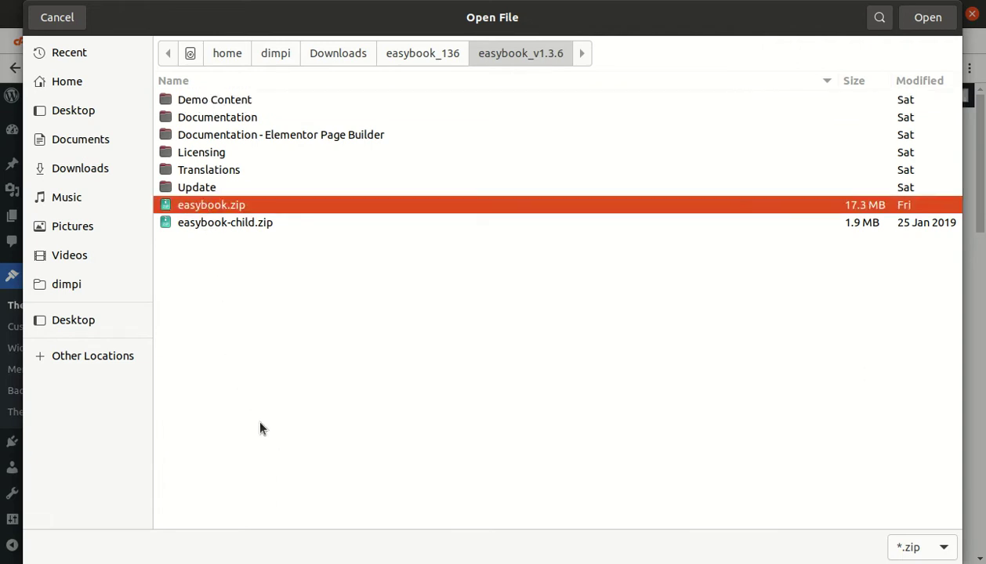
pyautogui.click(69, 22)
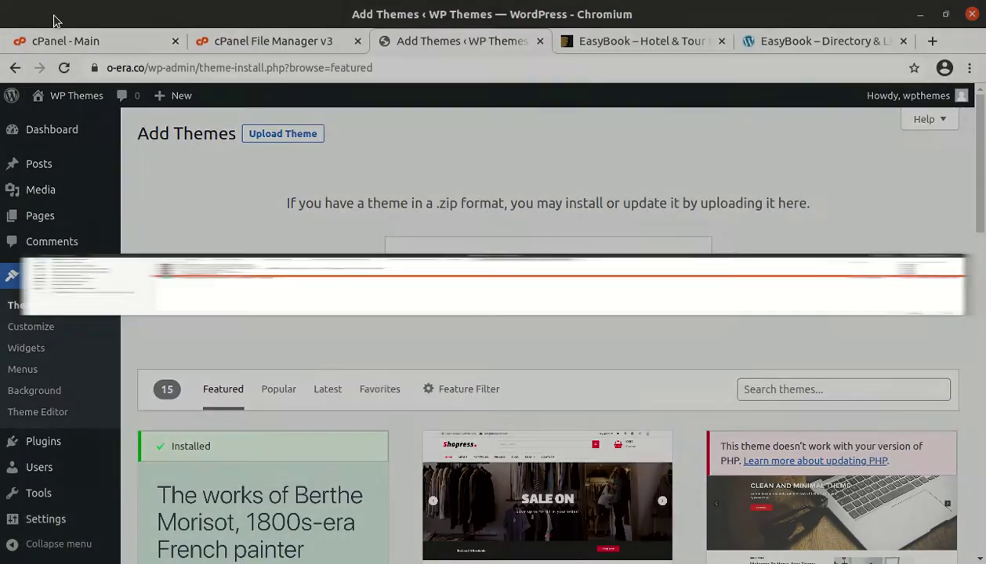
# Step: In cPanel File Manager, upload easybook.zip from the easybook_v1.3.6 folder to the o-era.co/wp-content/themes directory
pyautogui.click(258, 41)
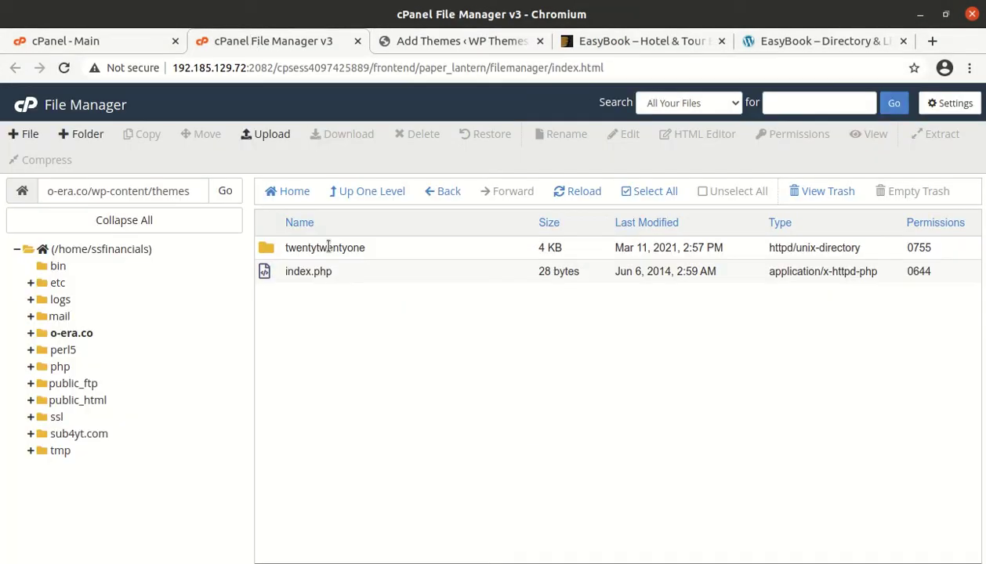
pyautogui.click(132, 218)
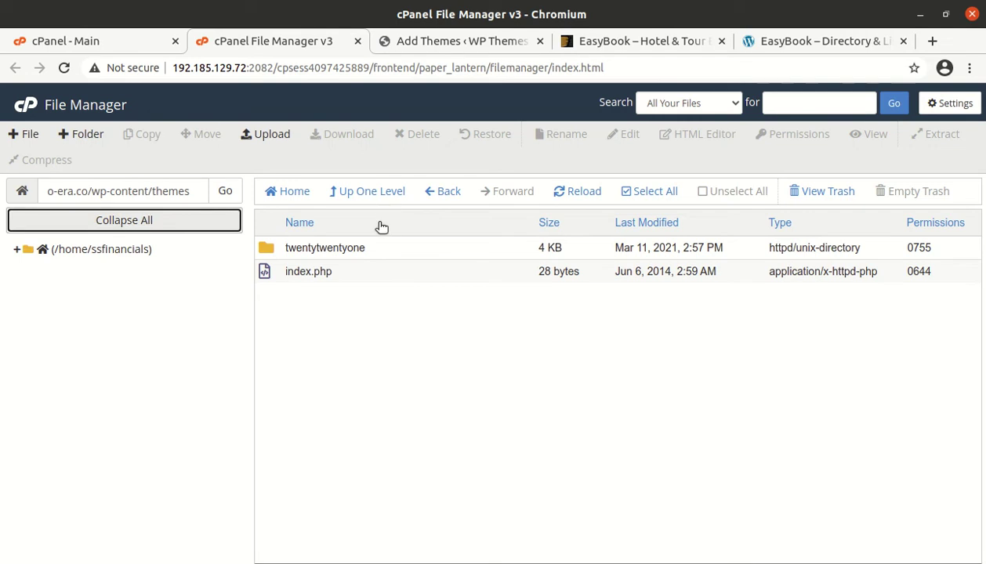
pyautogui.click(260, 137)
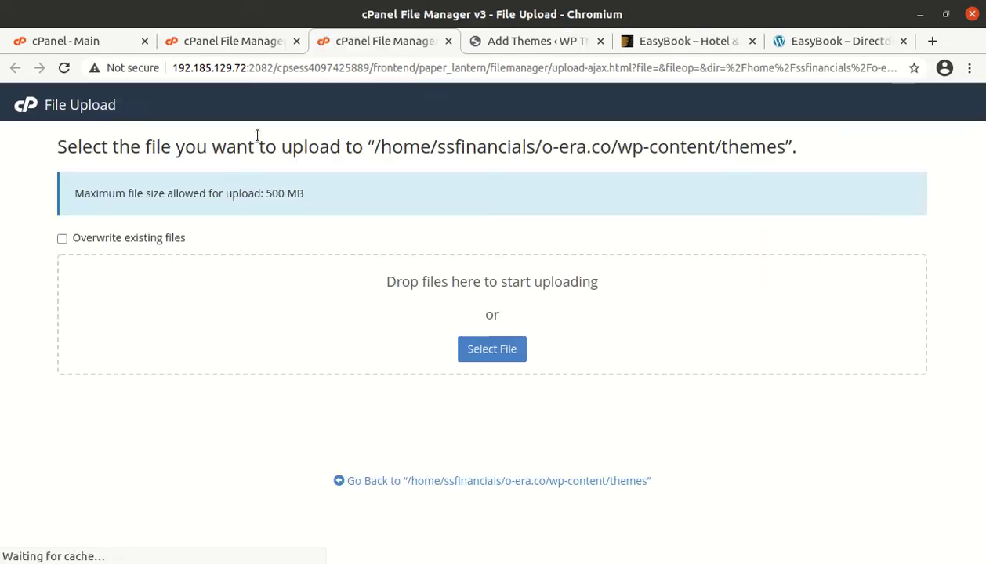
pyautogui.click(481, 354)
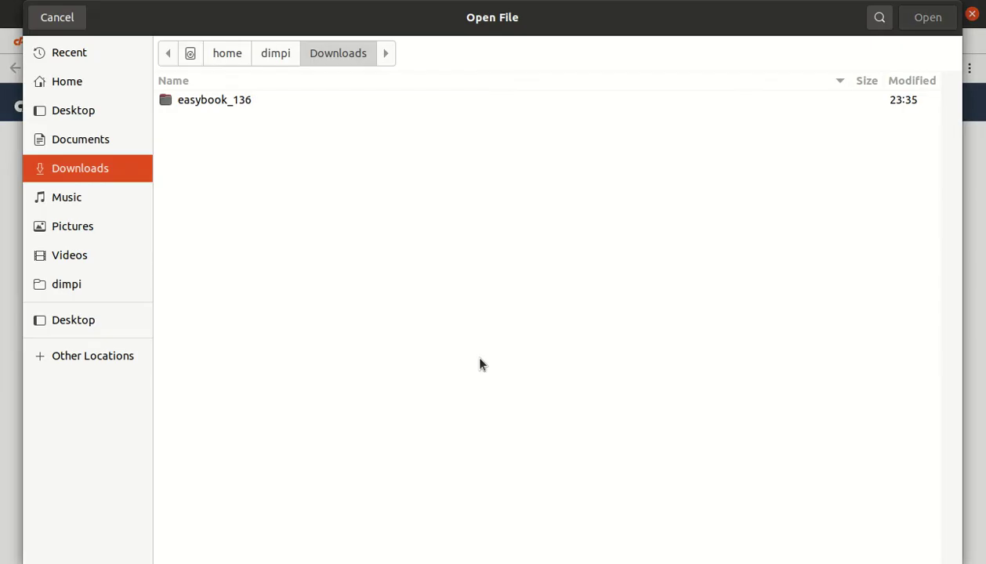
pyautogui.doubleClick(202, 103)
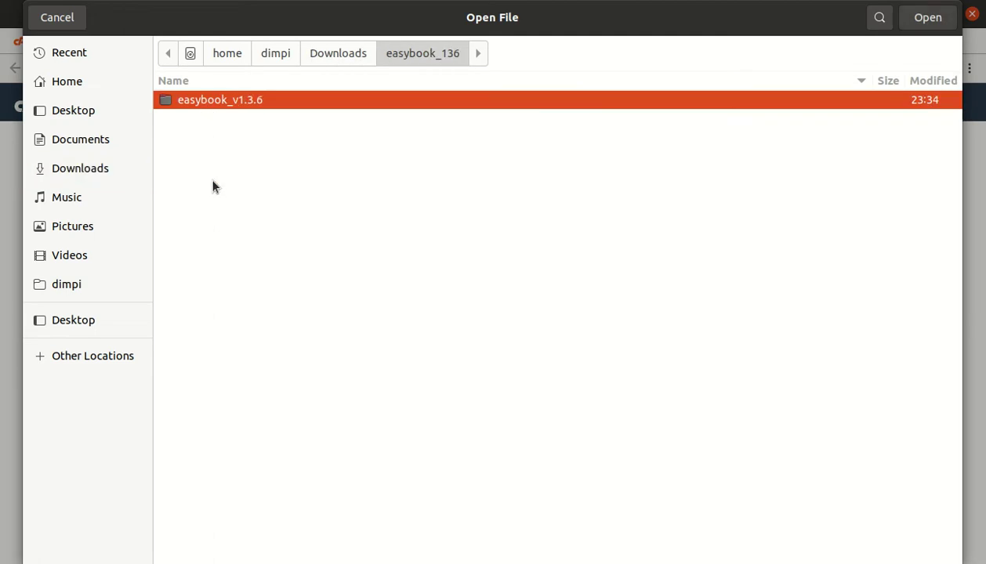
pyautogui.doubleClick(218, 103)
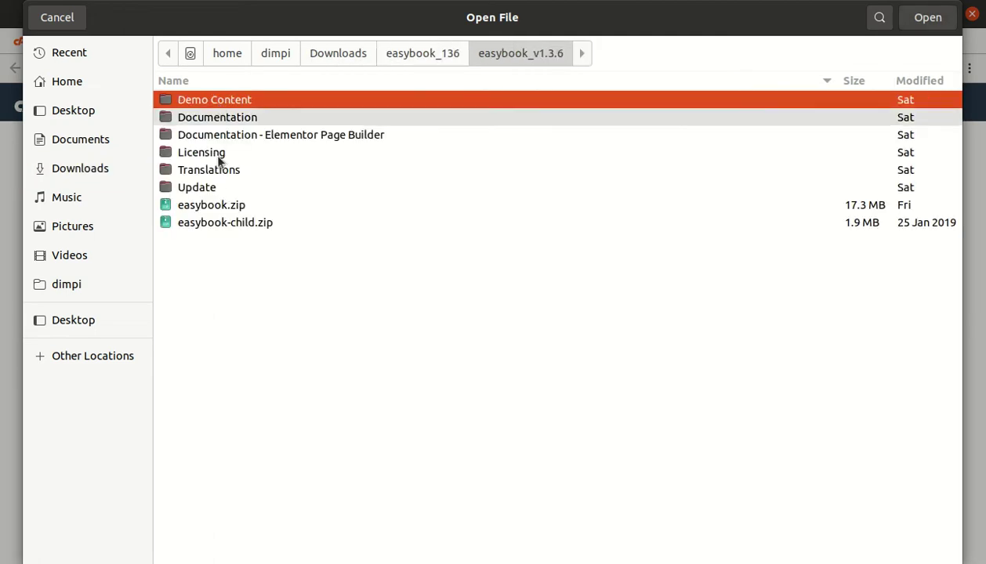
pyautogui.click(217, 205)
pyautogui.click(911, 22)
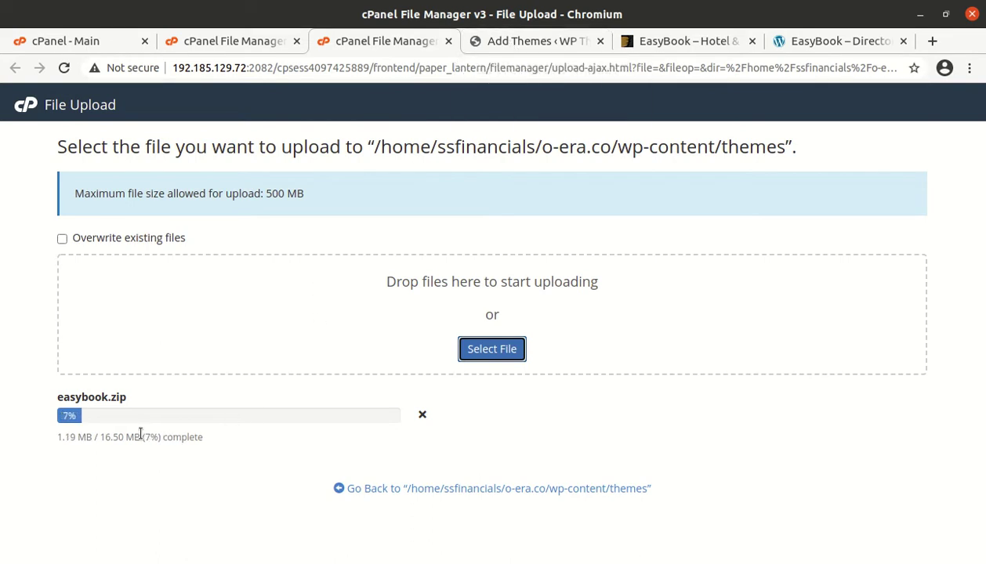
pyautogui.click(541, 41)
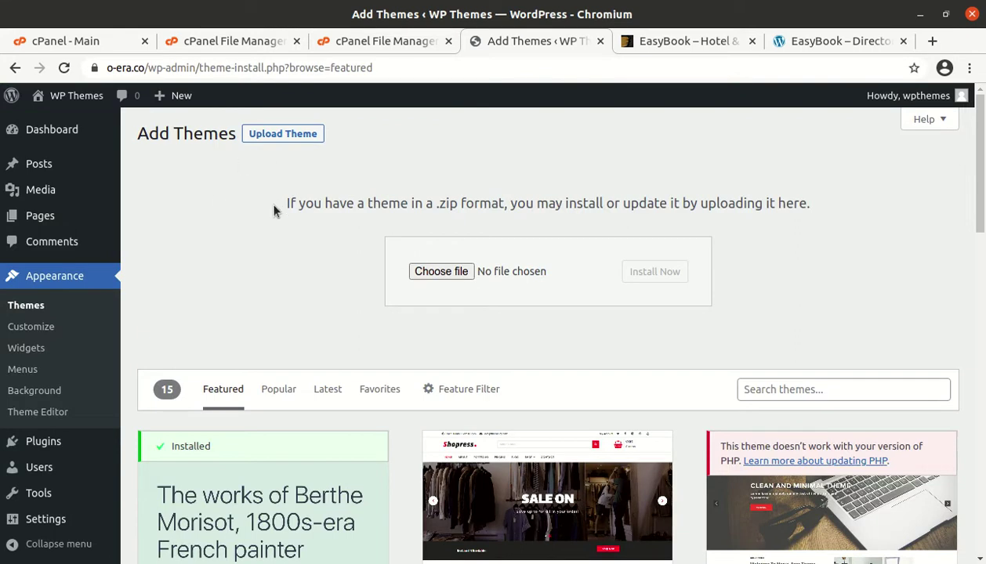
pyautogui.click(404, 42)
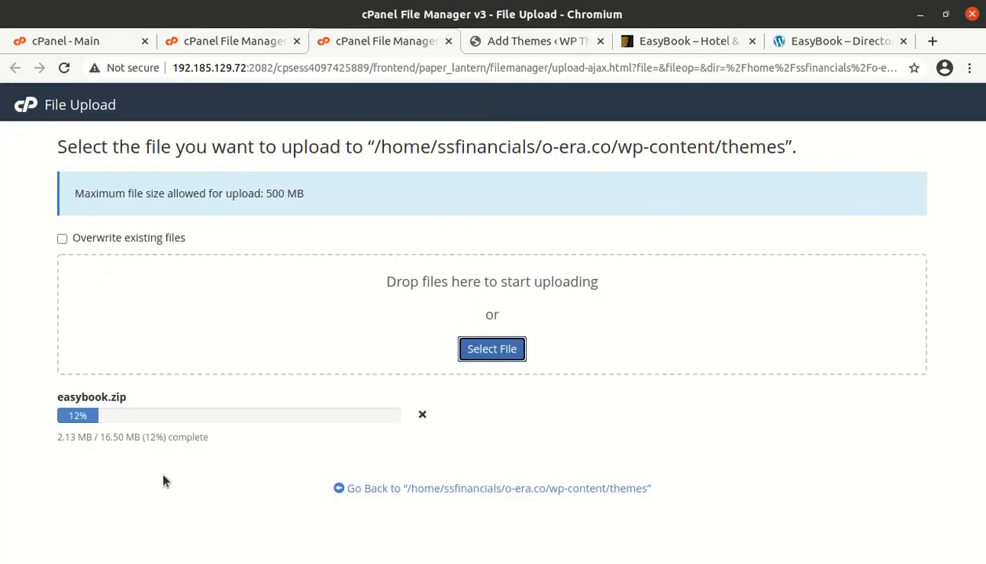
pyautogui.moveTo(105, 442); pyautogui.dragTo(125, 441)
pyautogui.click(109, 459)
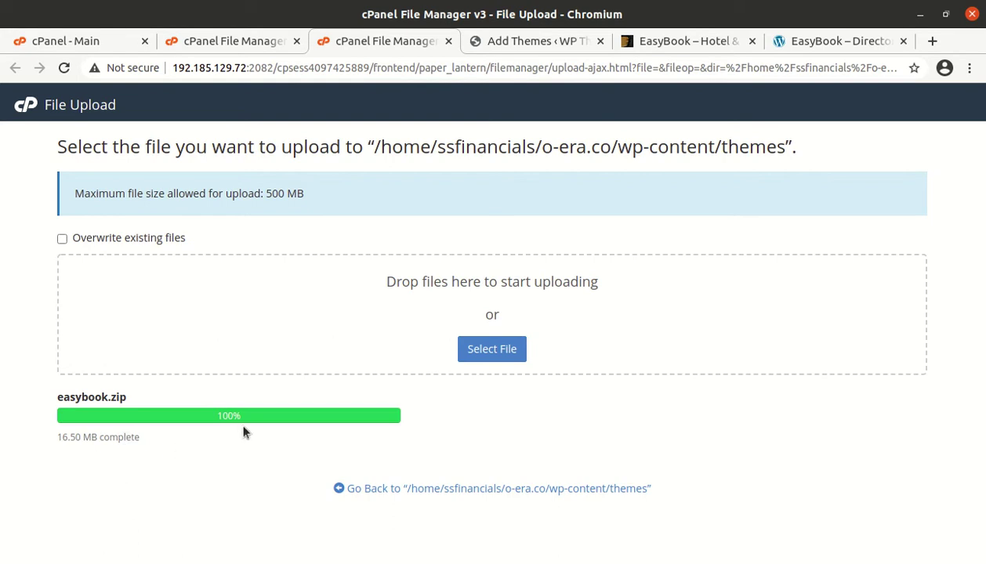
pyautogui.doubleClick(233, 414)
# Step: Close the upload page, extract easybook.zip into o-era.co/wp-content/themes, and reload the directory listing
pyautogui.hotkey('ctrl', 'w')
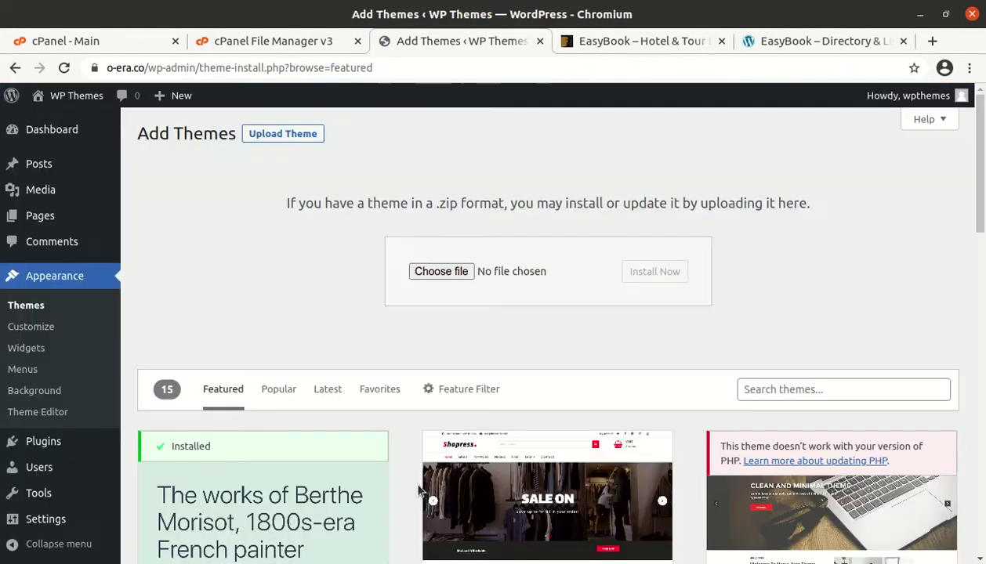
pyautogui.click(274, 45)
pyautogui.rightClick(390, 279)
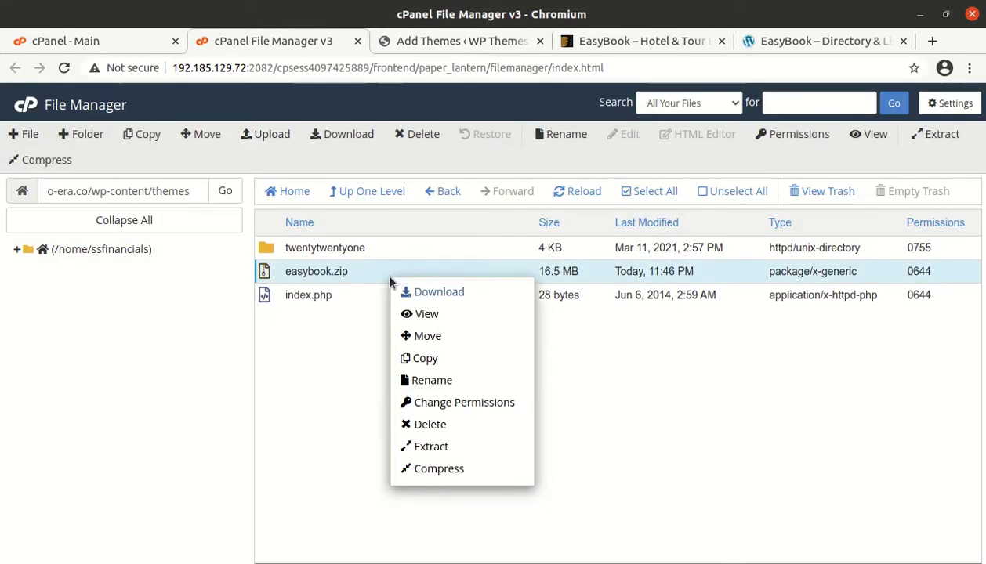
pyautogui.click(424, 452)
pyautogui.click(582, 405)
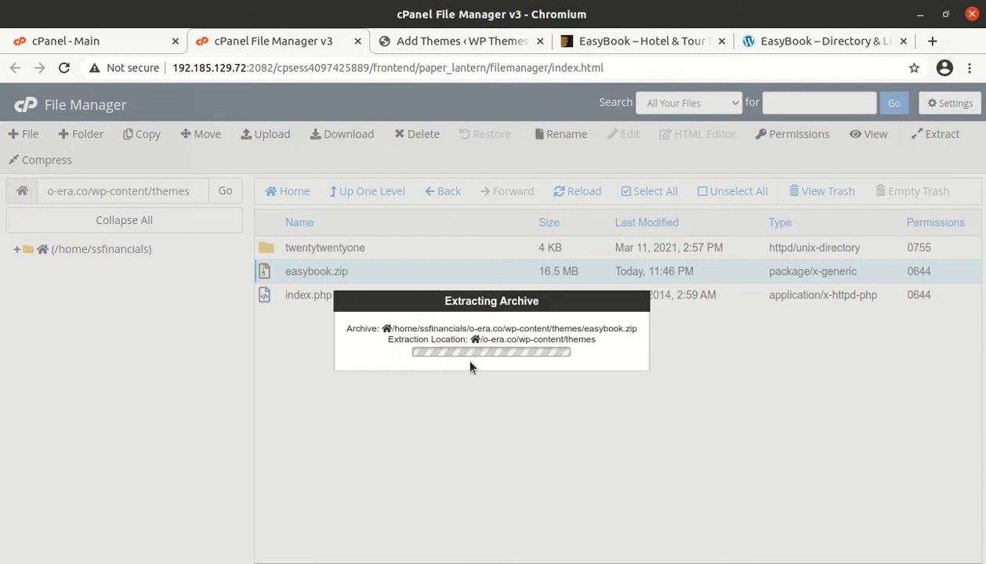
pyautogui.click(729, 478)
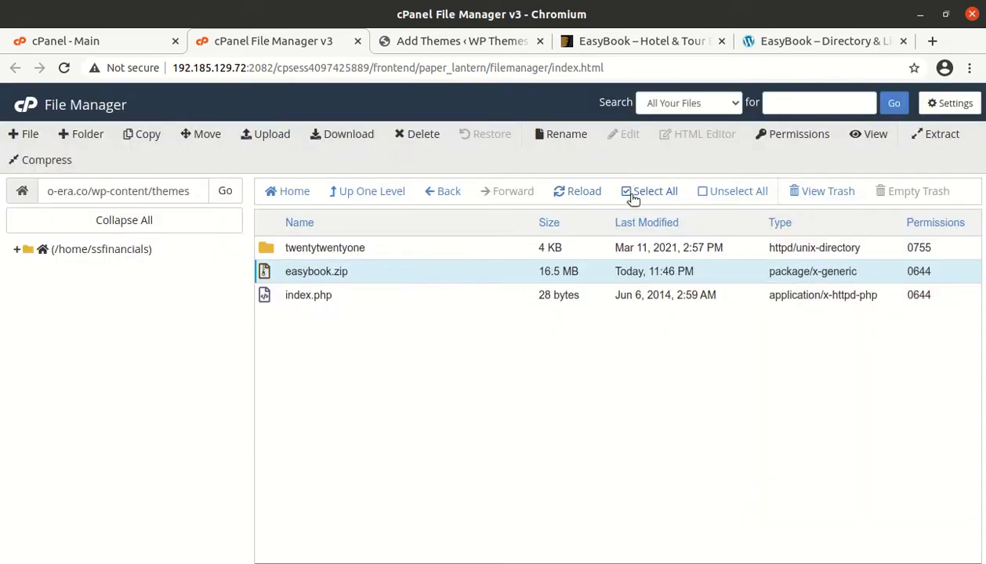
pyautogui.click(566, 197)
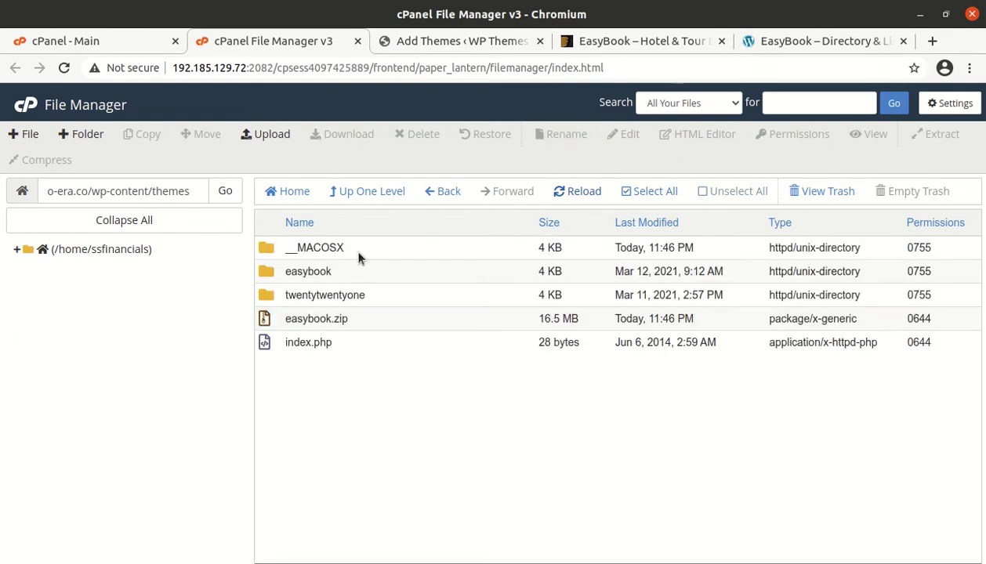
# Step: Permanently delete the __MACOSX folder from the themes directory, skipping the trash
pyautogui.click(354, 247)
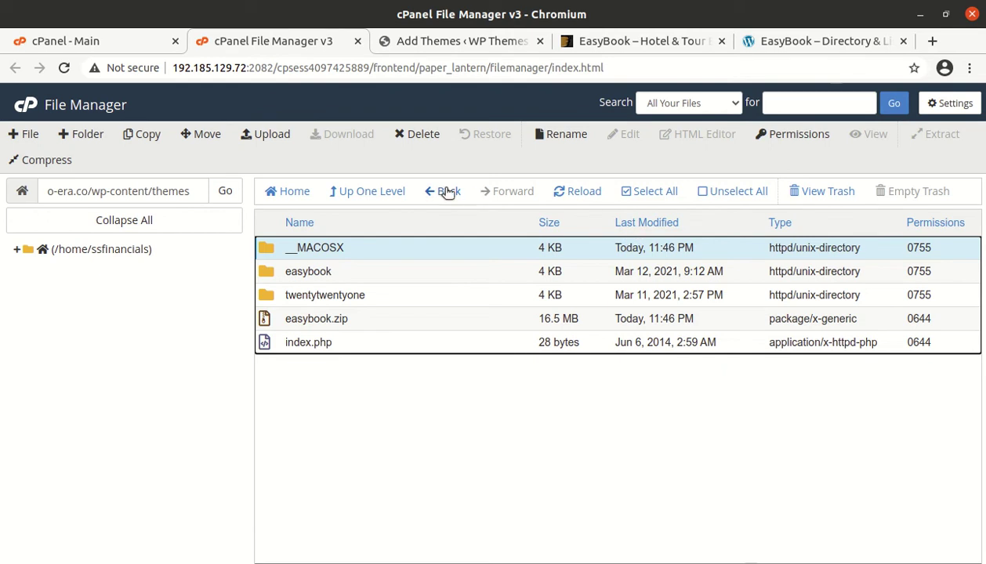
pyautogui.click(413, 133)
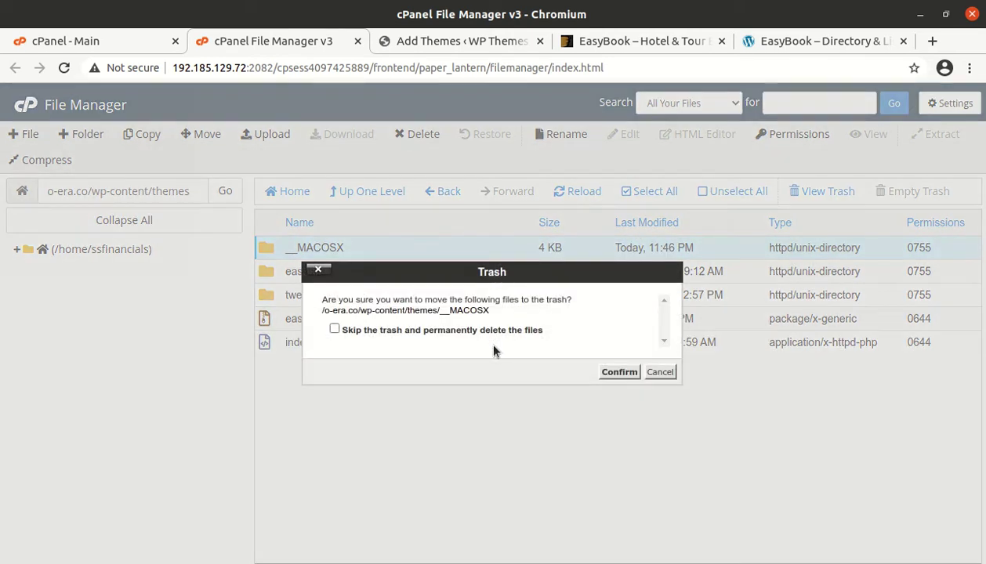
pyautogui.click(333, 331)
pyautogui.click(619, 373)
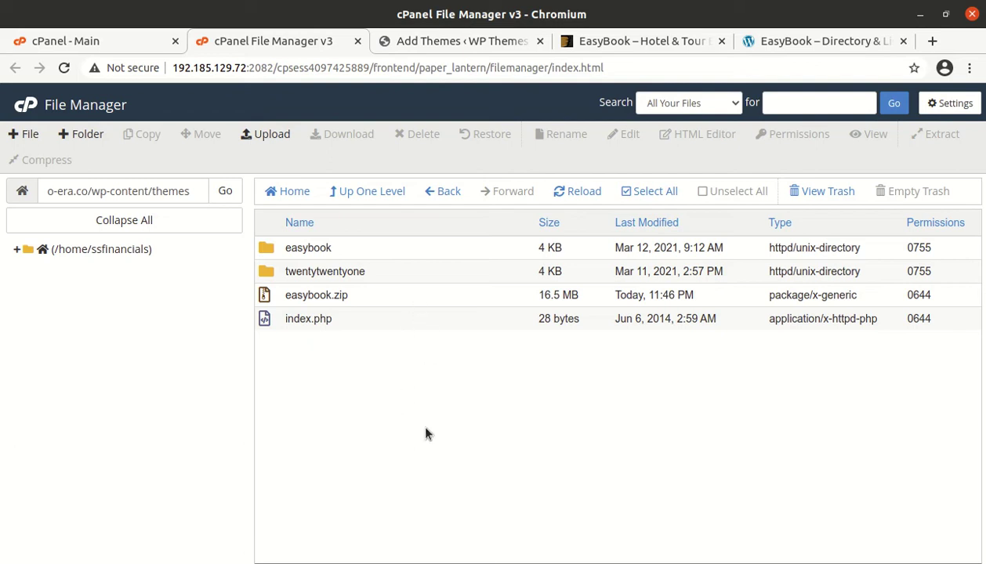
# Step: Look through the contents of the extracted easybook folder and return to the themes directory
pyautogui.click(371, 301)
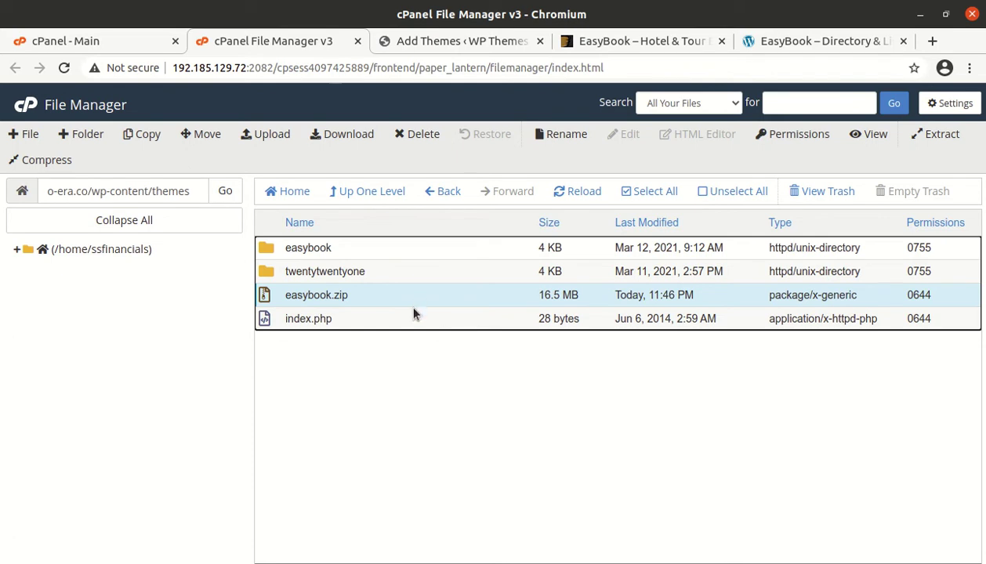
pyautogui.doubleClick(359, 245)
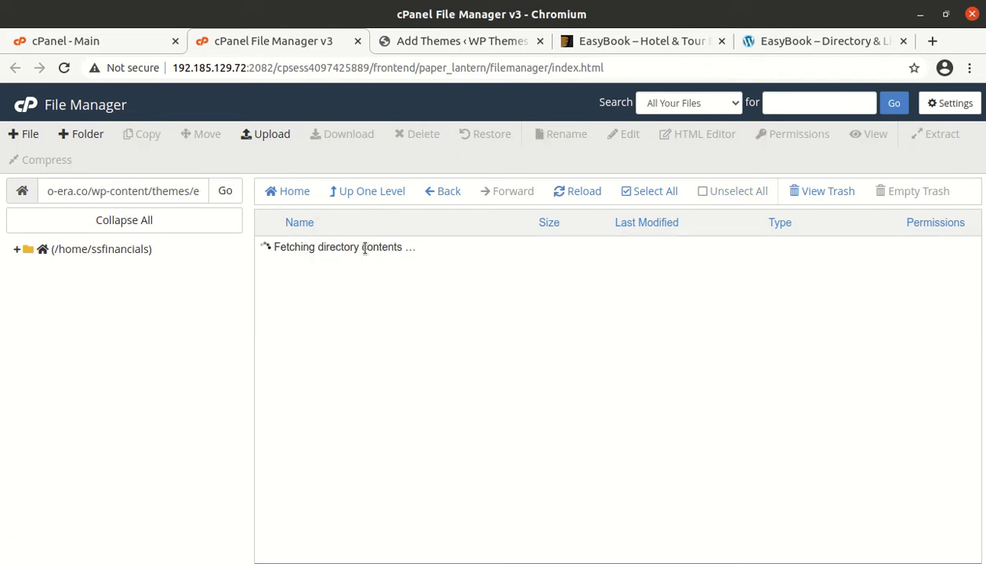
pyautogui.scroll(-10, 354, 293)
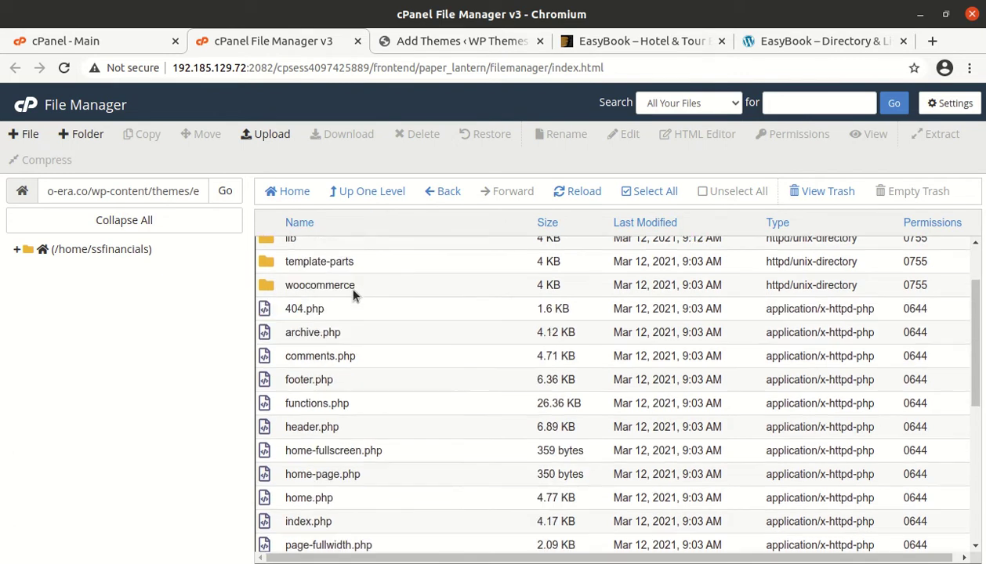
pyautogui.scroll(-1, 354, 294)
pyautogui.scroll(12, 355, 293)
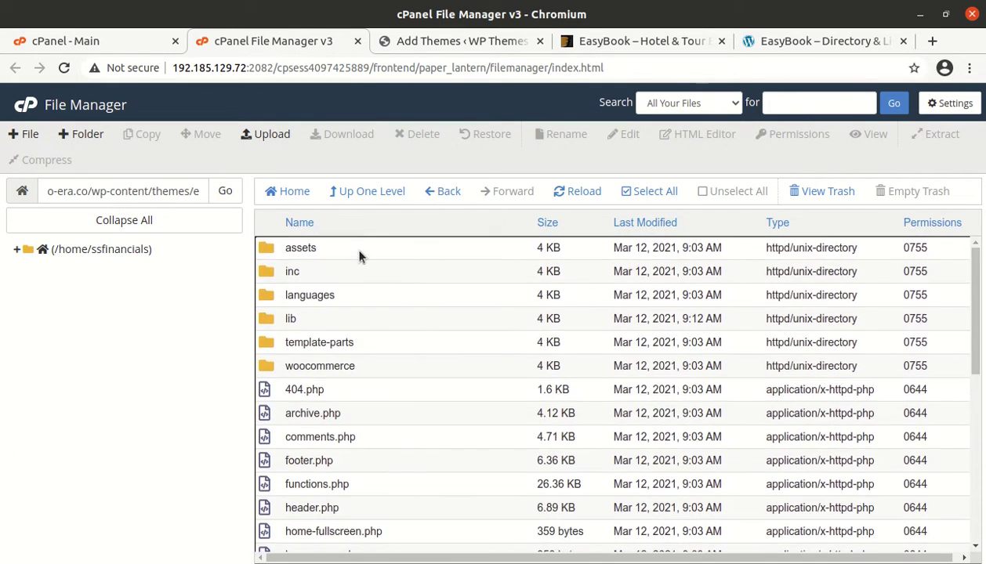
pyautogui.click(367, 196)
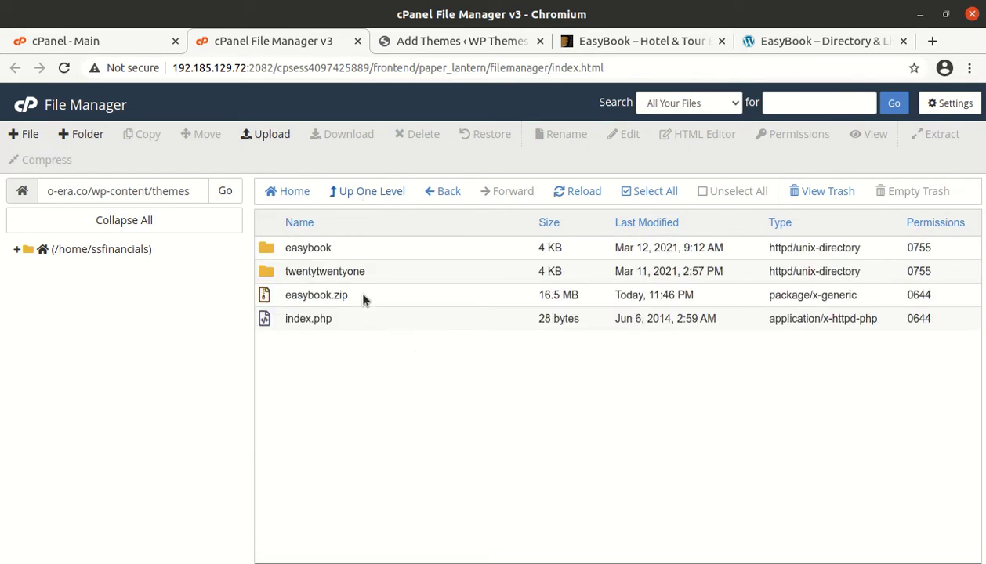
# Step: Permanently delete easybook.zip from the themes directory, skipping the trash
pyautogui.click(363, 299)
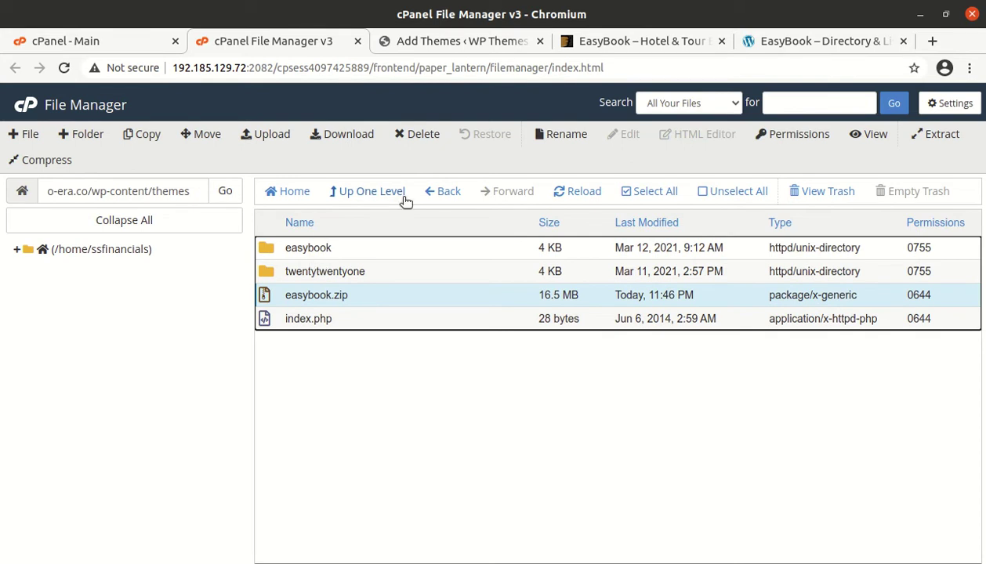
pyautogui.click(408, 141)
pyautogui.click(335, 329)
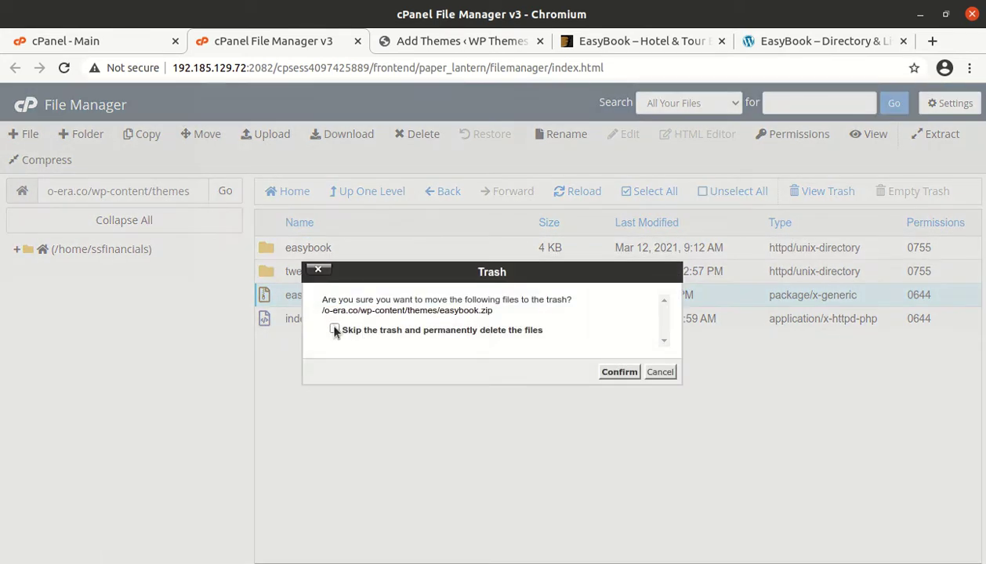
pyautogui.click(631, 372)
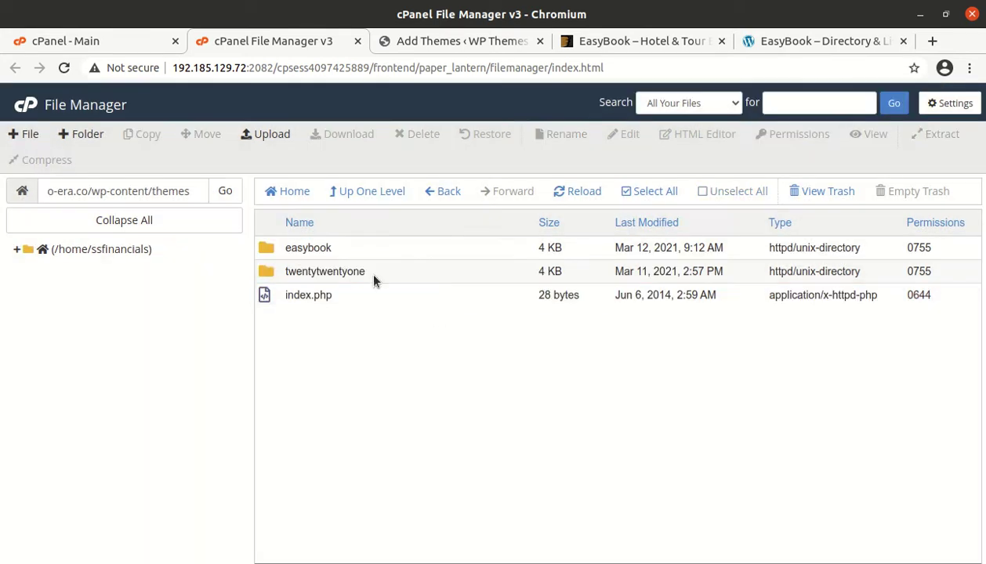
# Step: In the WordPress admin, open the EasyBook theme's details among the installed themes and activate the theme
pyautogui.click(469, 43)
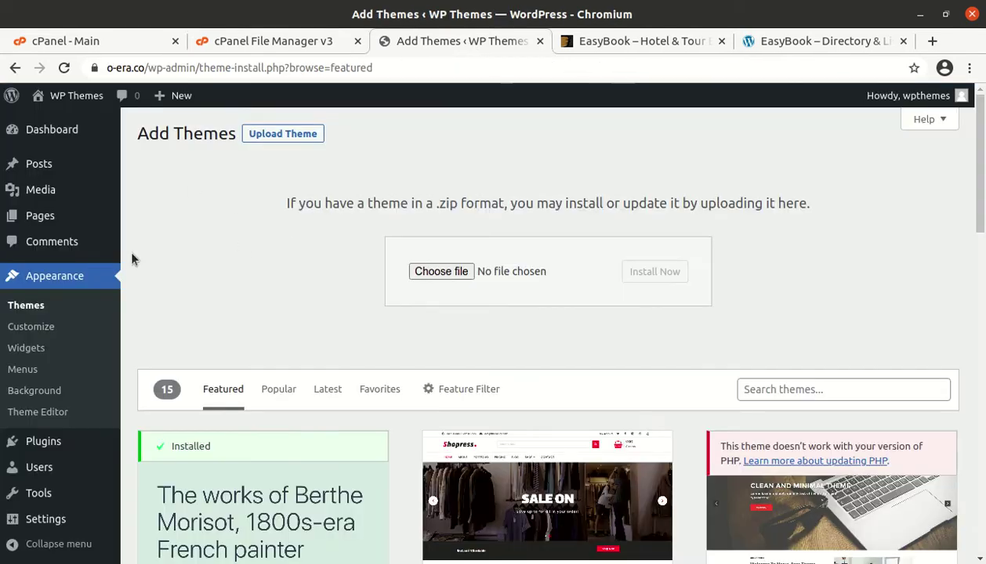
pyautogui.click(31, 309)
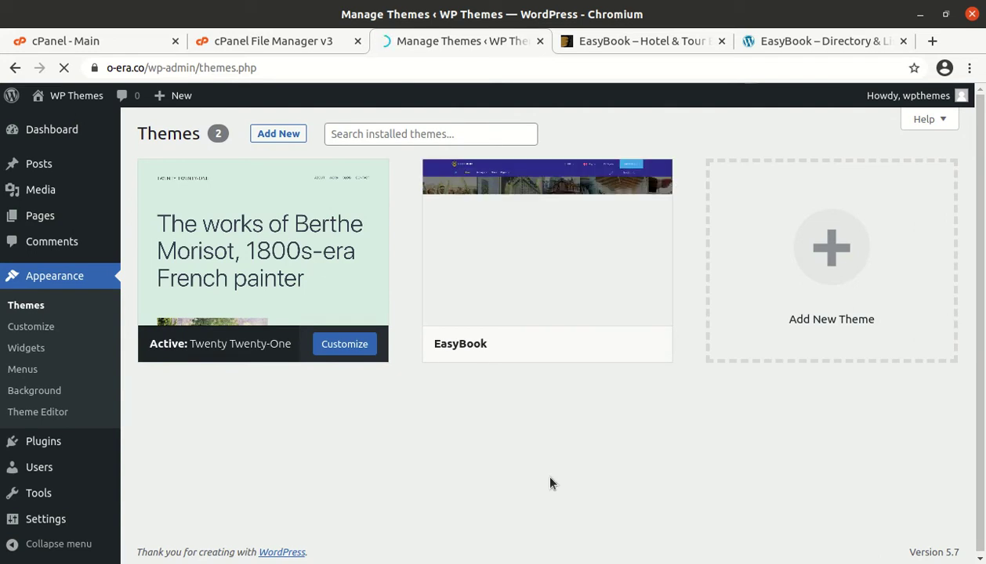
pyautogui.moveTo(516, 361)
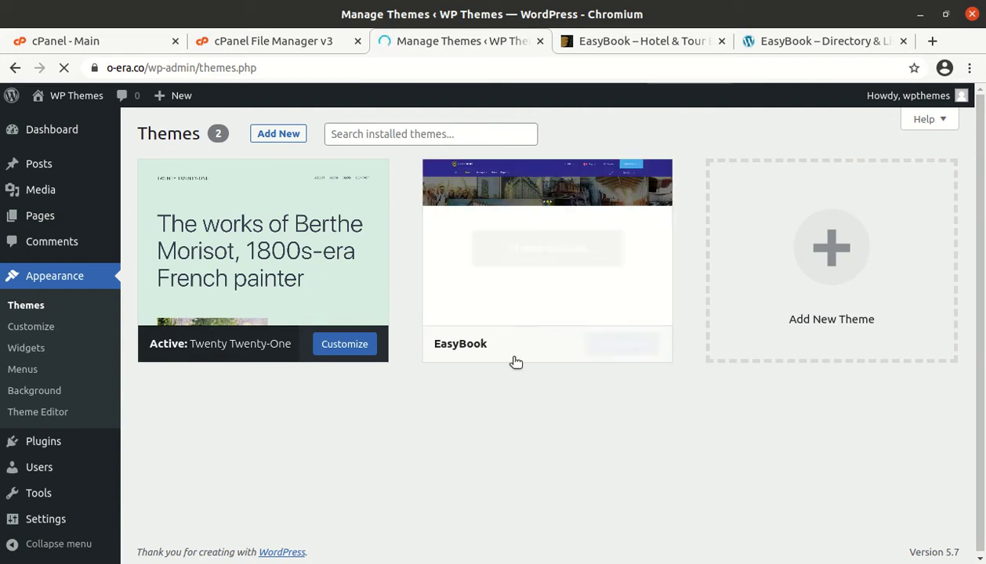
pyautogui.click(509, 254)
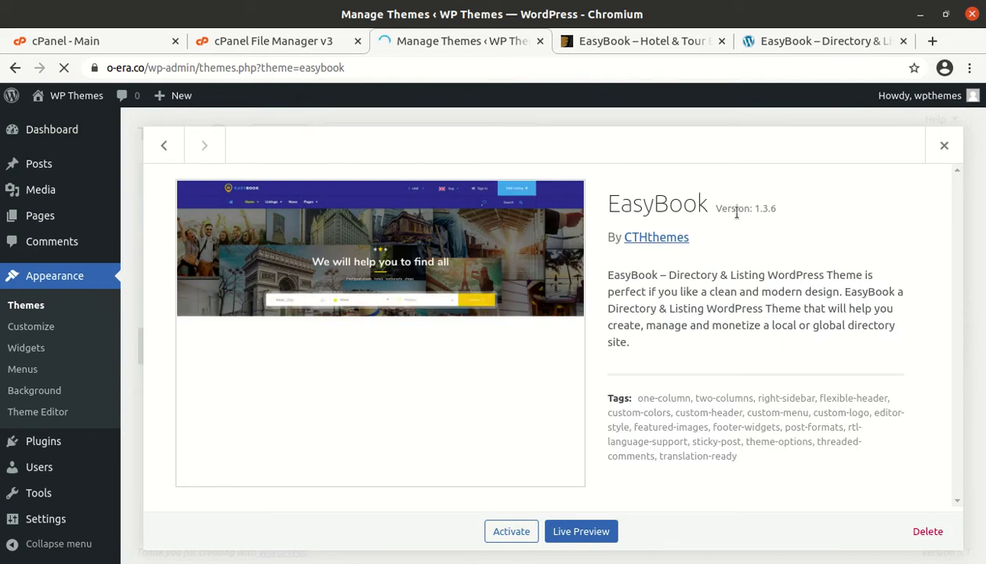
pyautogui.moveTo(594, 208); pyautogui.dragTo(775, 209)
pyautogui.click(768, 268)
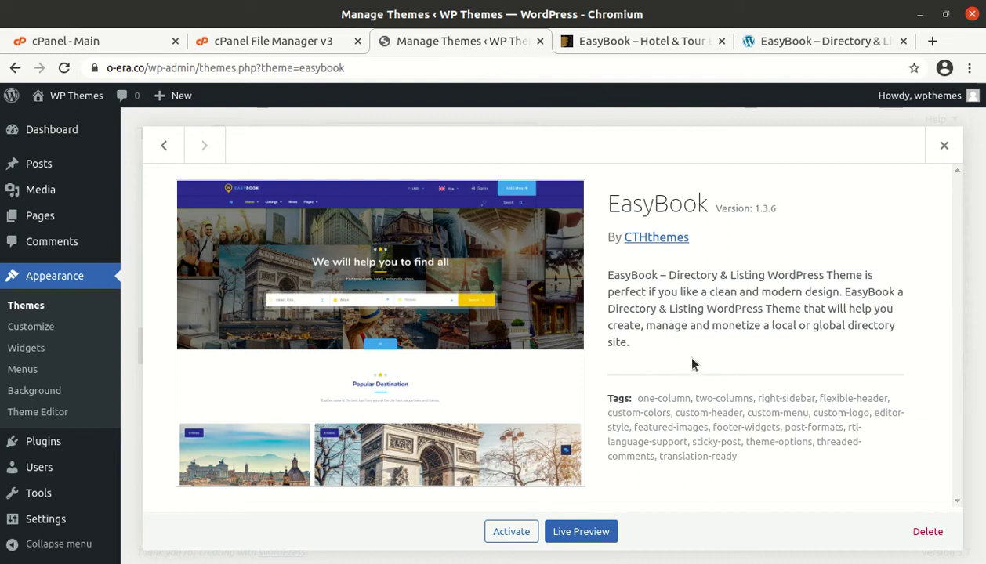
pyautogui.click(511, 533)
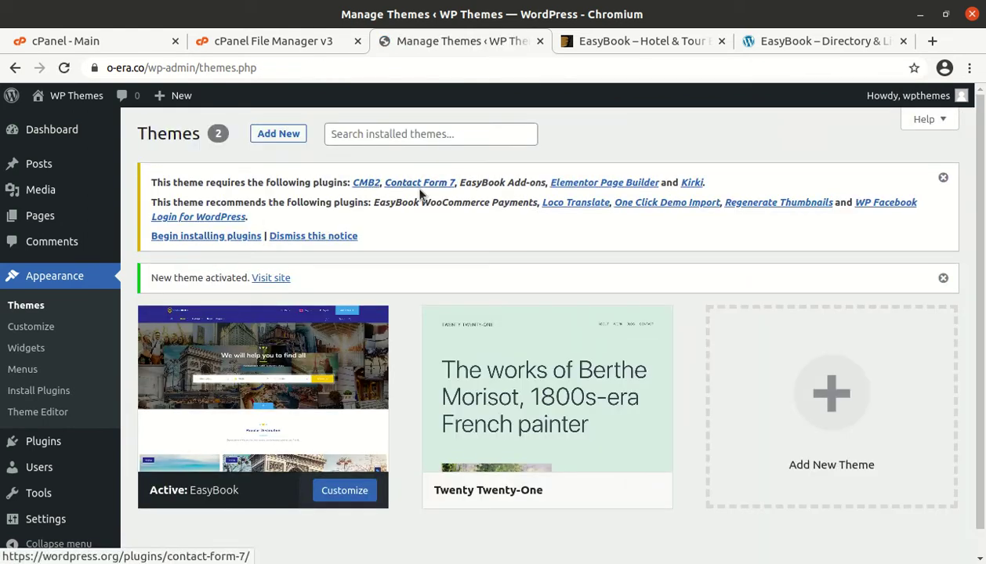
# Step: Open the theme's plugin installer and examine which plugins are required and which are recommended
pyautogui.click(200, 237)
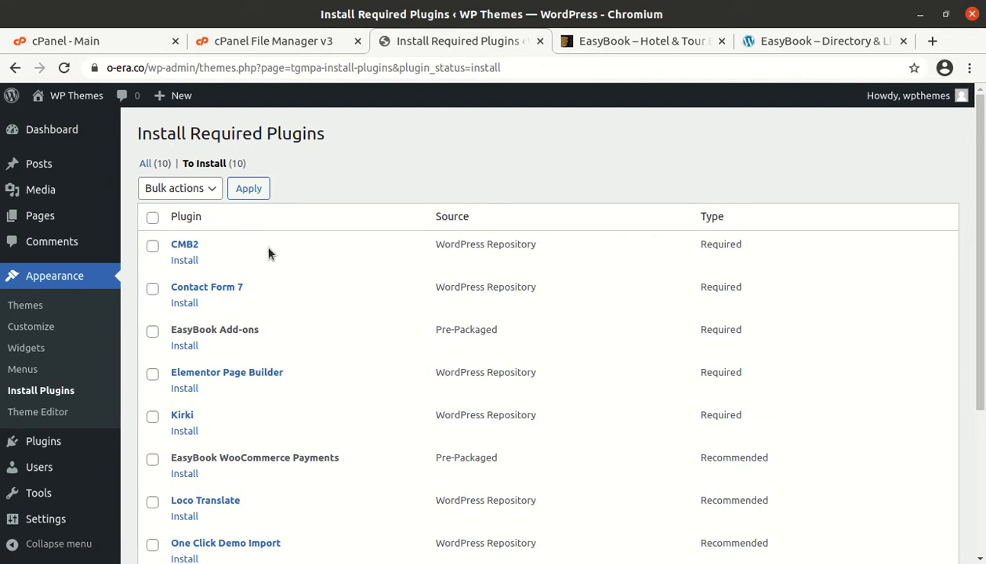
pyautogui.scroll(-3, 292, 254)
pyautogui.scroll(3, 293, 254)
pyautogui.scroll(-1, 430, 267)
pyautogui.moveTo(756, 375); pyautogui.dragTo(647, 197)
pyautogui.scroll(-4, 678, 384)
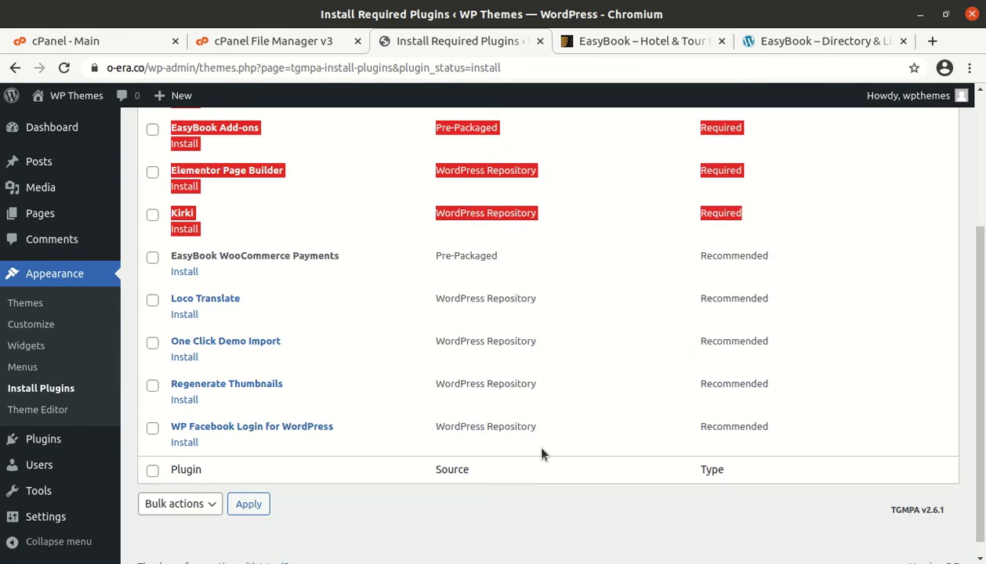
pyautogui.click(339, 473)
pyautogui.scroll(3, 339, 473)
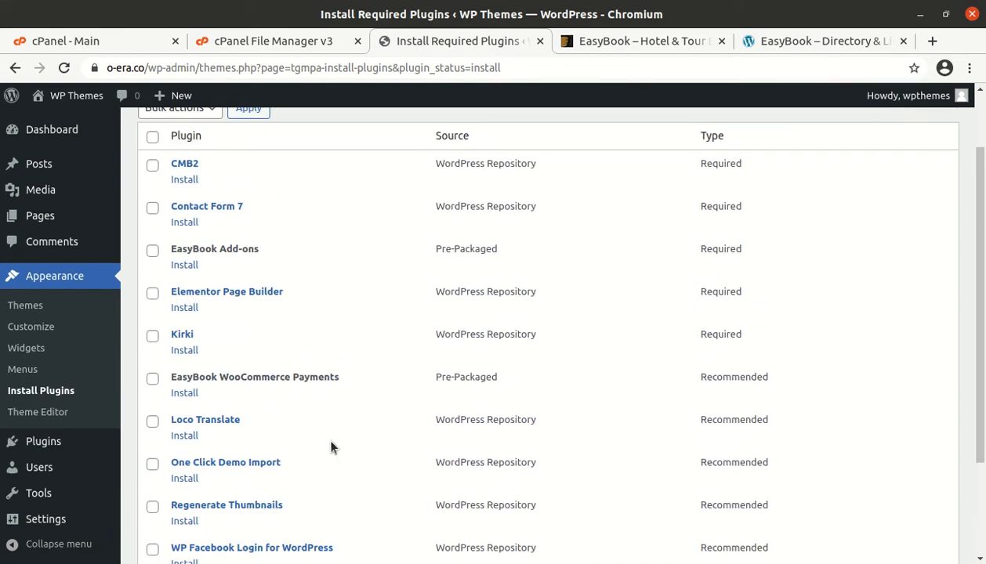
pyautogui.scroll(2, 325, 432)
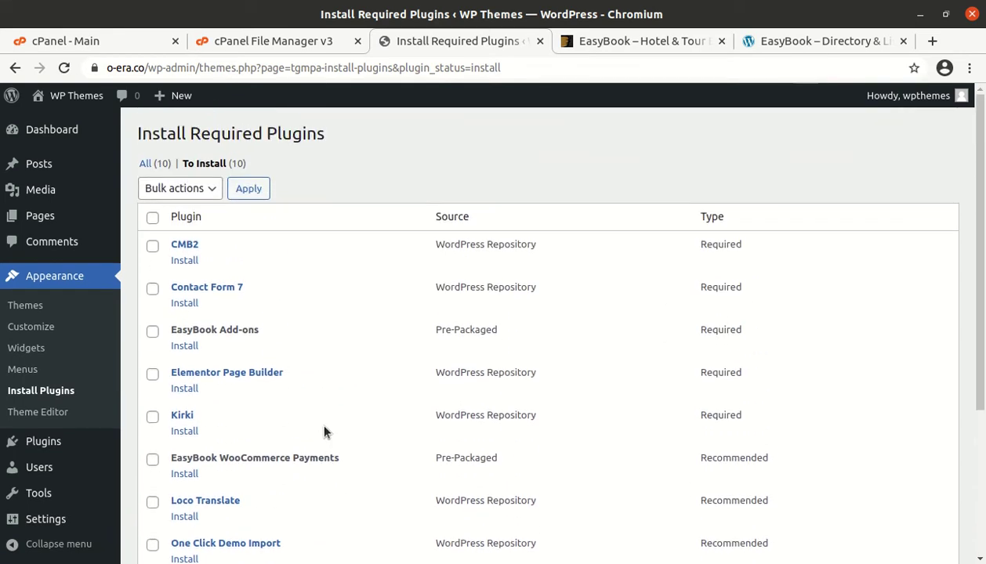
# Step: Select all listed required and recommended plugins and install them in bulk
pyautogui.click(152, 218)
pyautogui.scroll(-4, 443, 201)
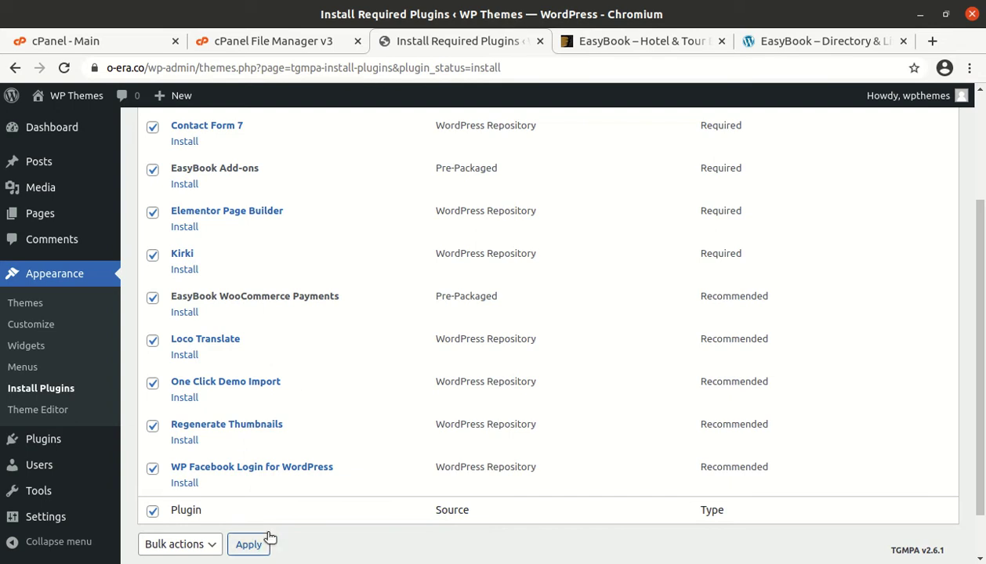
pyautogui.scroll(3, 248, 494)
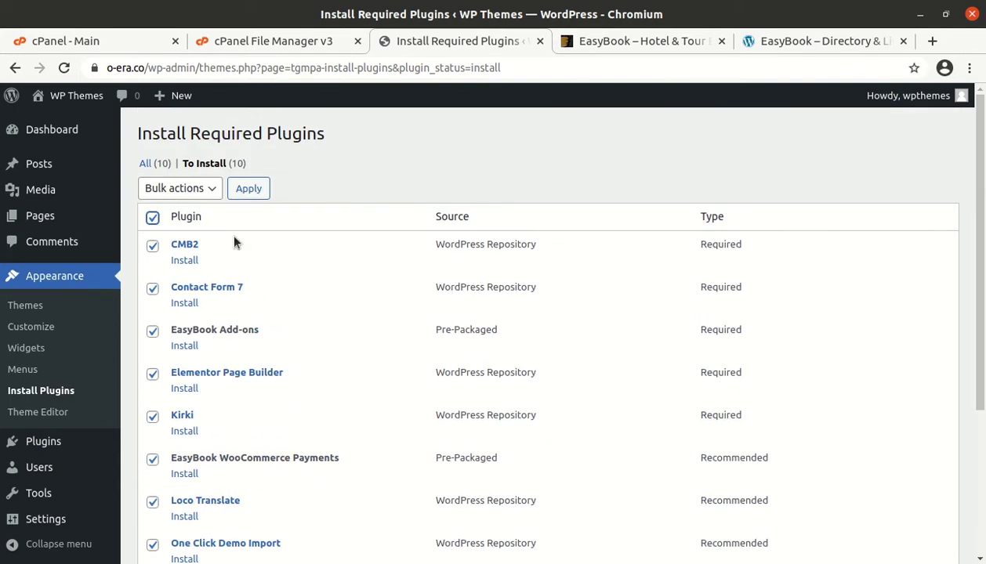
pyautogui.click(206, 190)
pyautogui.click(182, 218)
pyautogui.click(257, 193)
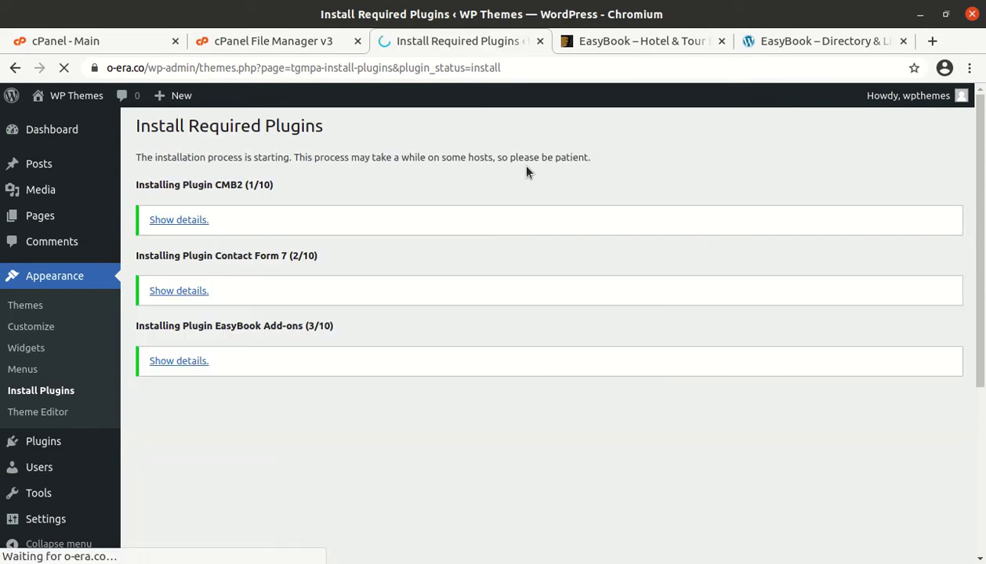
pyautogui.scroll(-6, 367, 277)
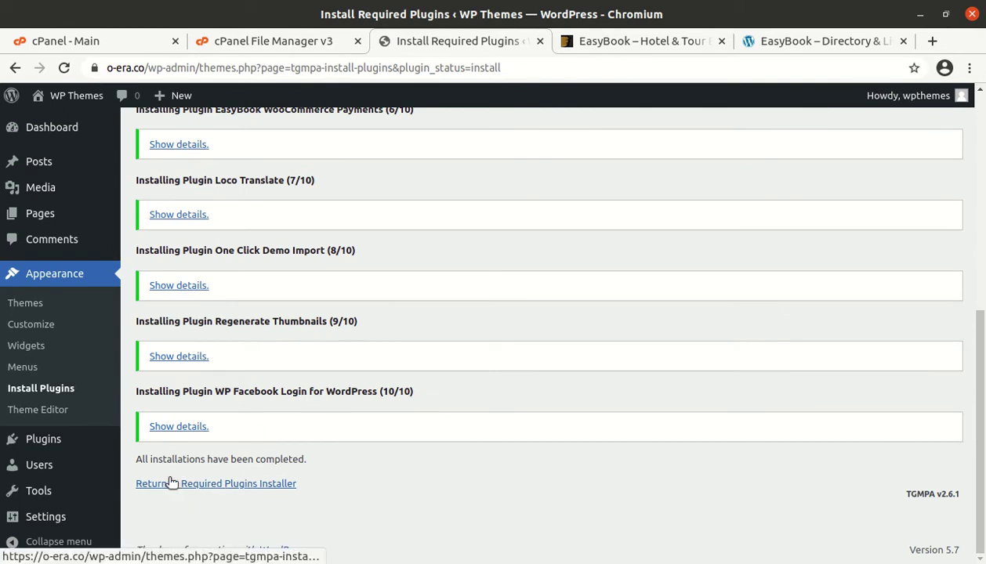
# Step: Return to the required plugins installer and bulk-activate all of the installed plugins
pyautogui.click(230, 486)
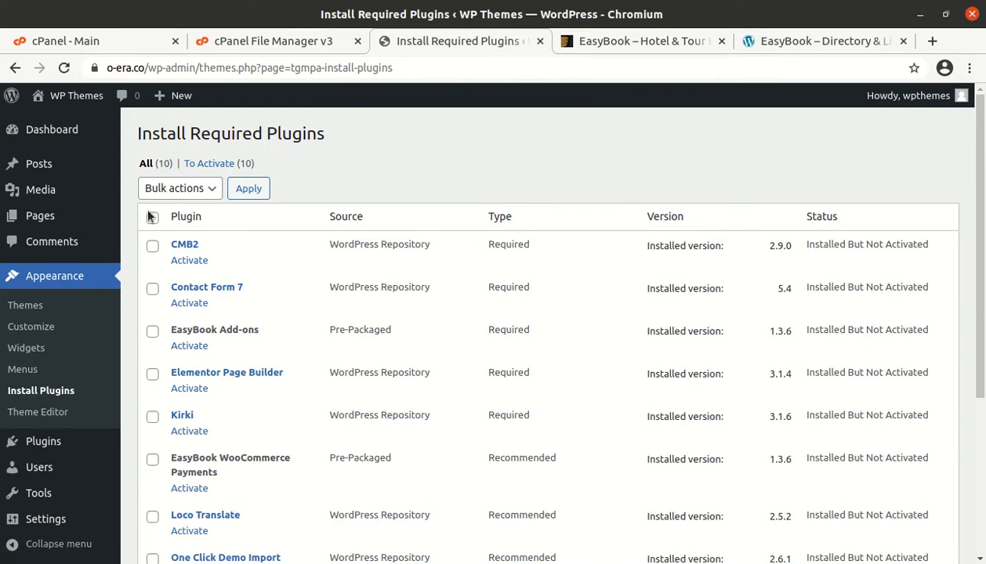
pyautogui.click(152, 217)
pyautogui.click(202, 192)
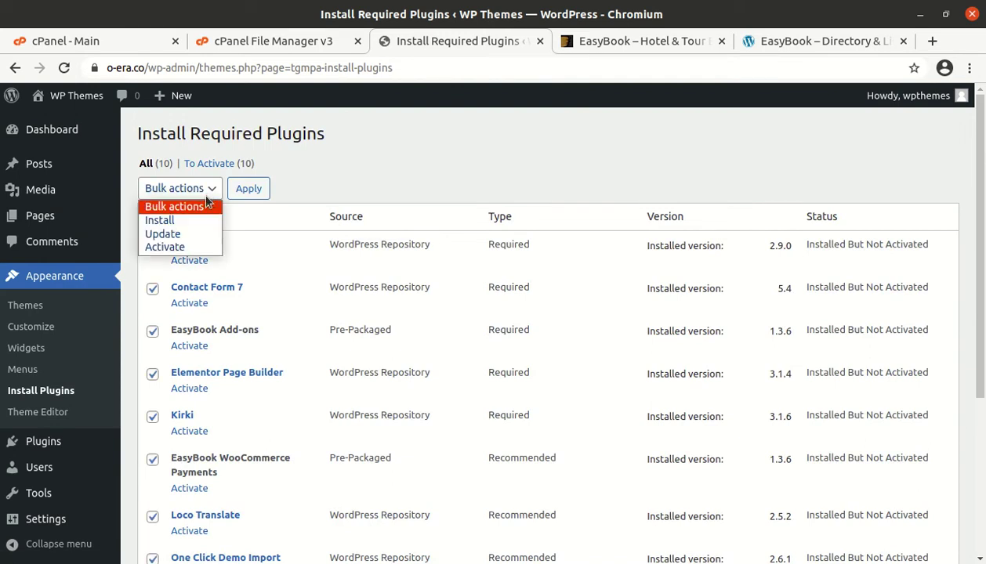
pyautogui.click(180, 247)
pyautogui.click(259, 192)
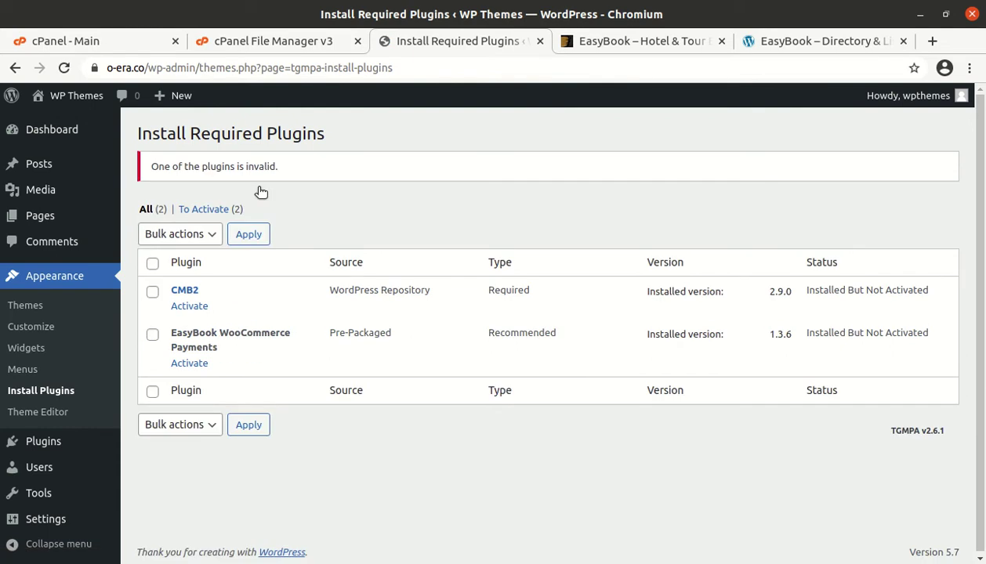
# Step: Bulk-activate the remaining CMB2 and EasyBook WooCommerce Payments plugins
pyautogui.click(152, 264)
pyautogui.click(208, 236)
pyautogui.click(198, 293)
pyautogui.click(251, 235)
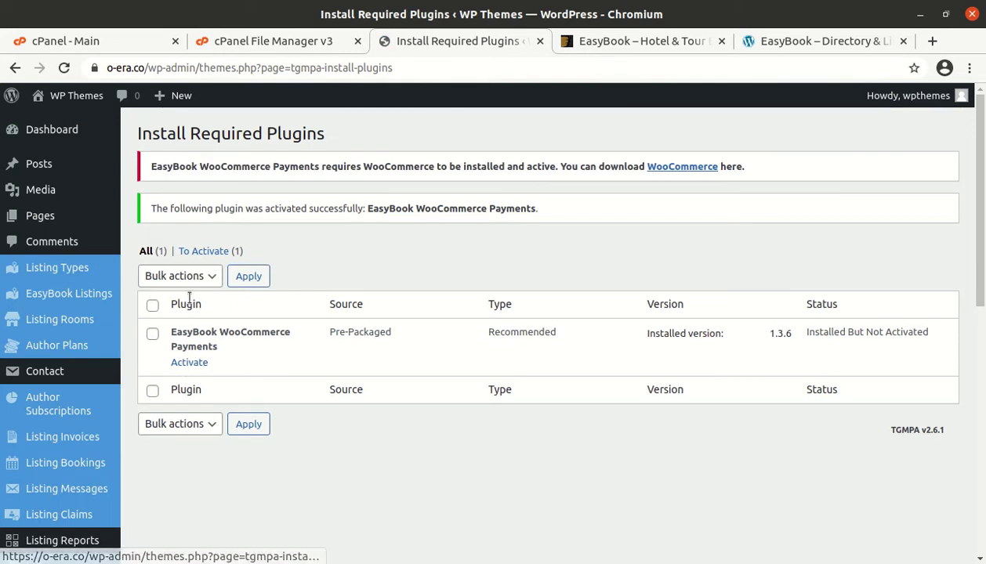
# Step: Read the notice on what EasyBook WooCommerce Payments requires, and check the linked WooCommerce website before closing it
pyautogui.moveTo(166, 182); pyautogui.dragTo(321, 177)
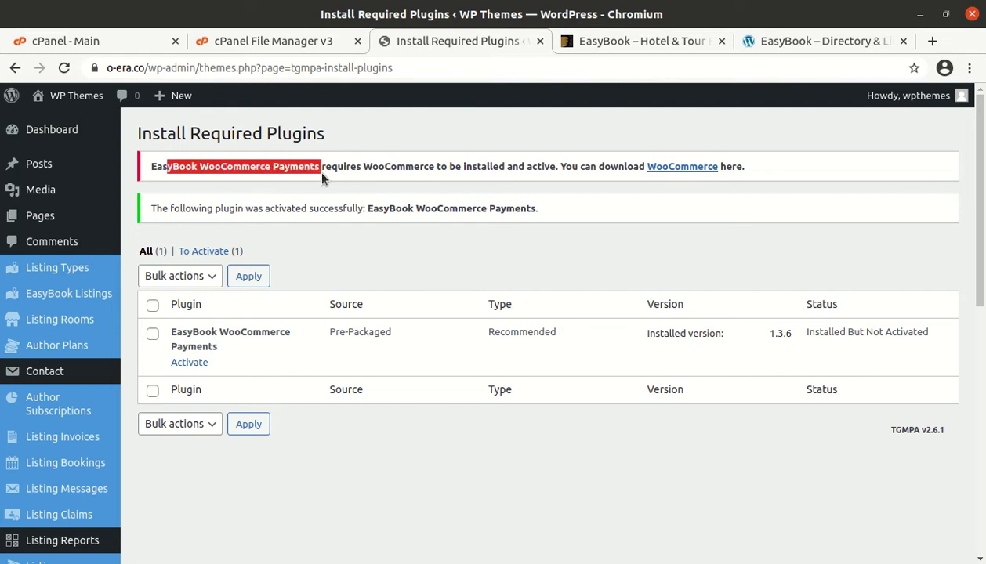
pyautogui.moveTo(436, 175); pyautogui.dragTo(519, 177)
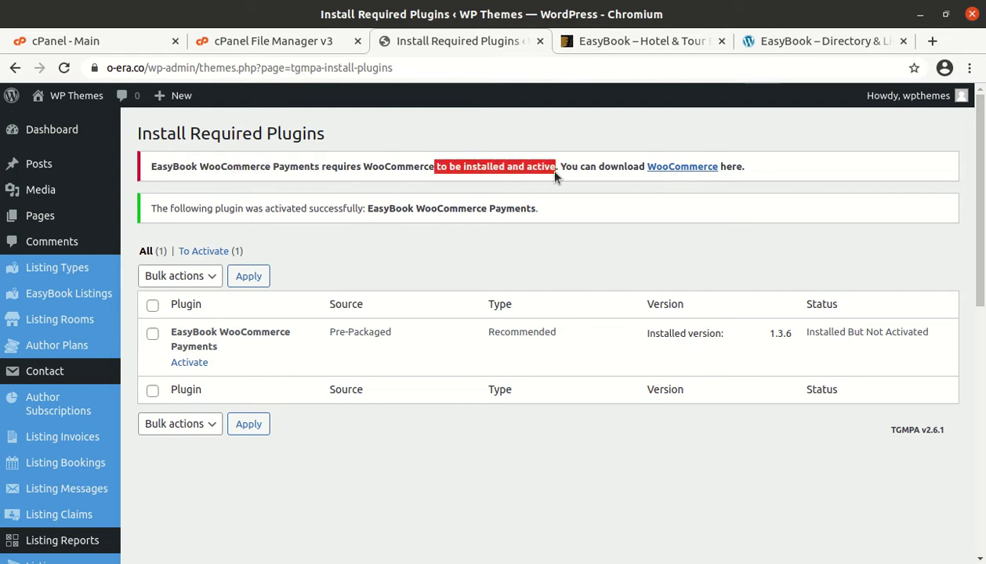
pyautogui.click(668, 167)
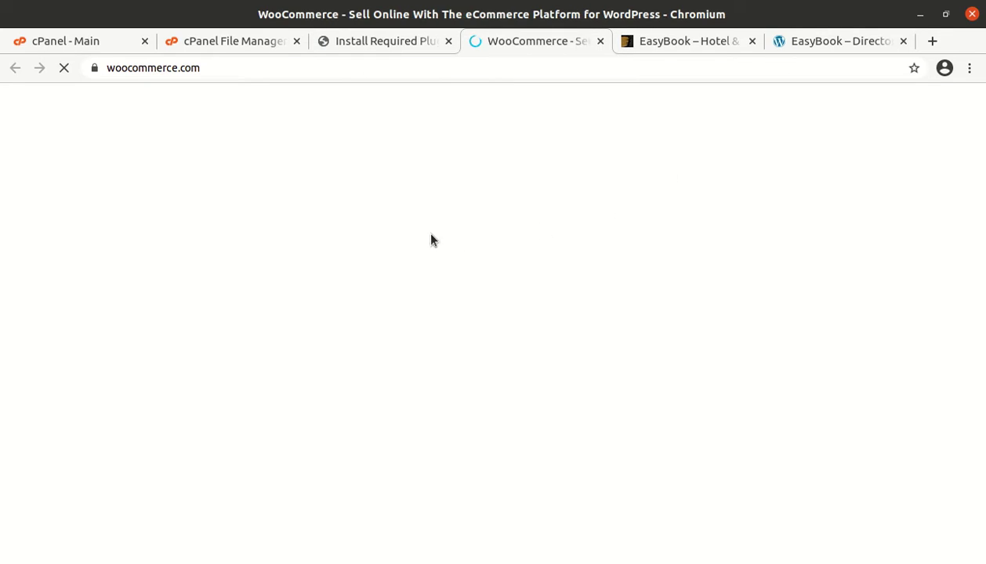
pyautogui.click(600, 41)
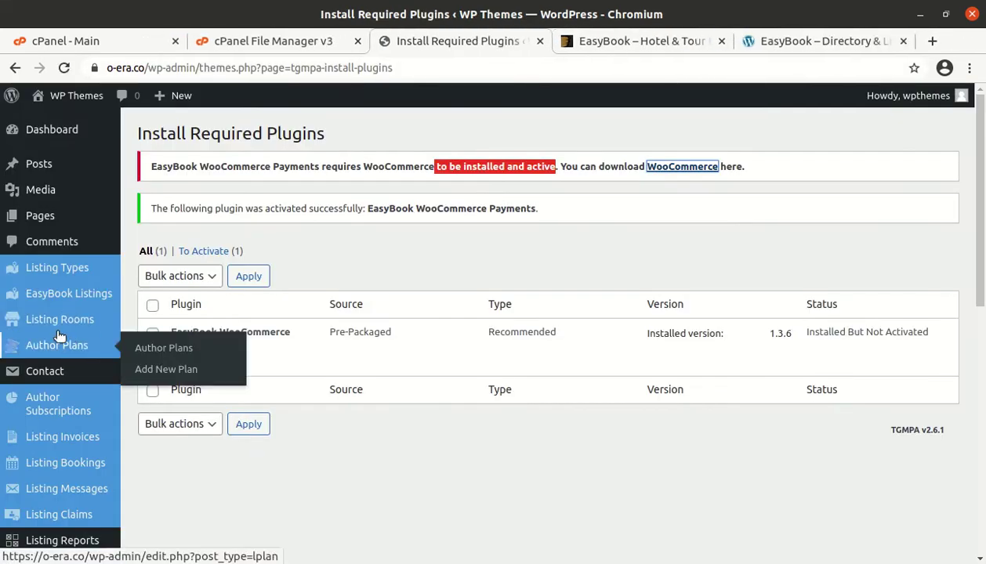
# Step: Open the WordPress page for adding new plugins
pyautogui.scroll(-2, 95, 413)
pyautogui.scroll(-2, 95, 401)
pyautogui.scroll(5, 95, 414)
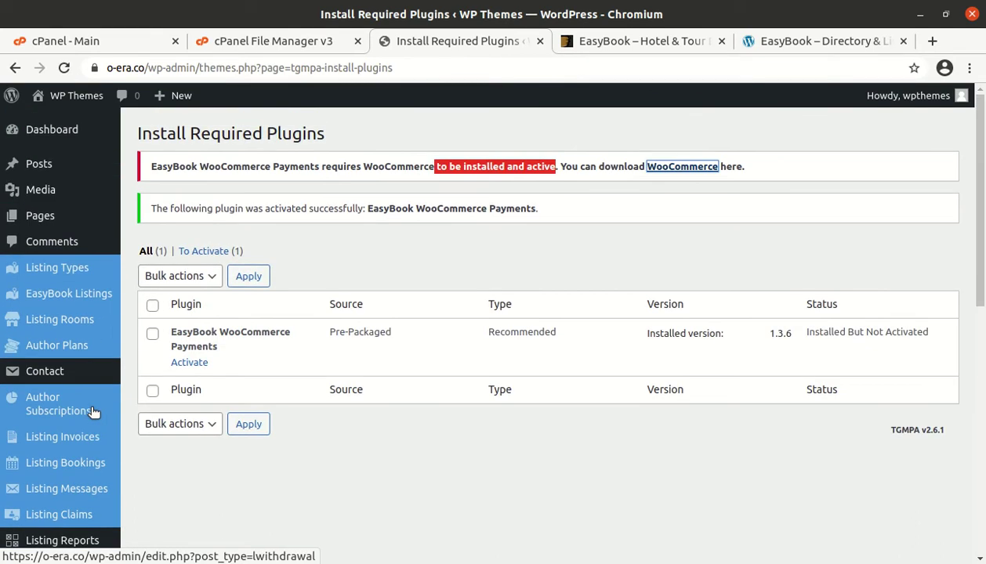
pyautogui.scroll(-4, 47, 313)
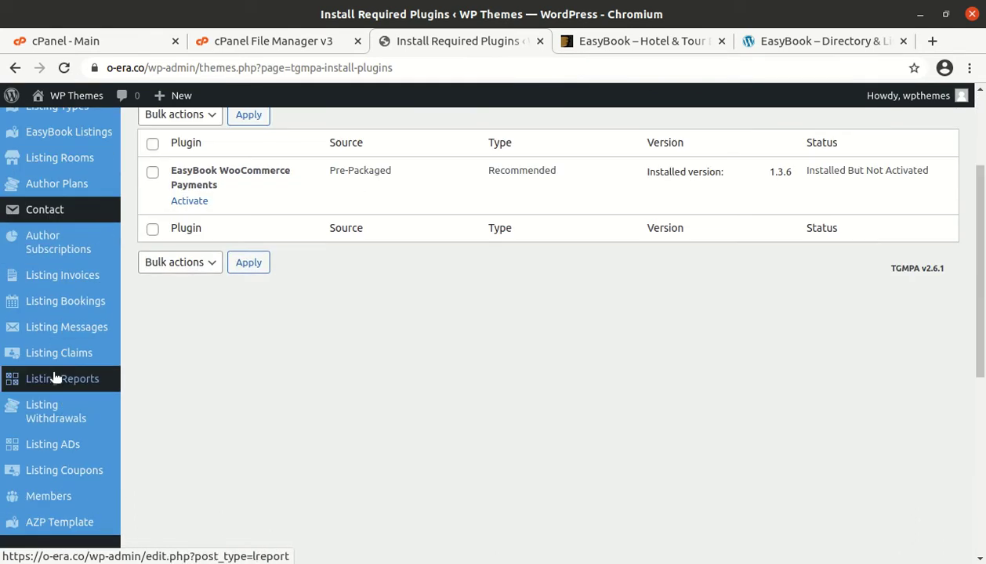
pyautogui.scroll(-5, 47, 468)
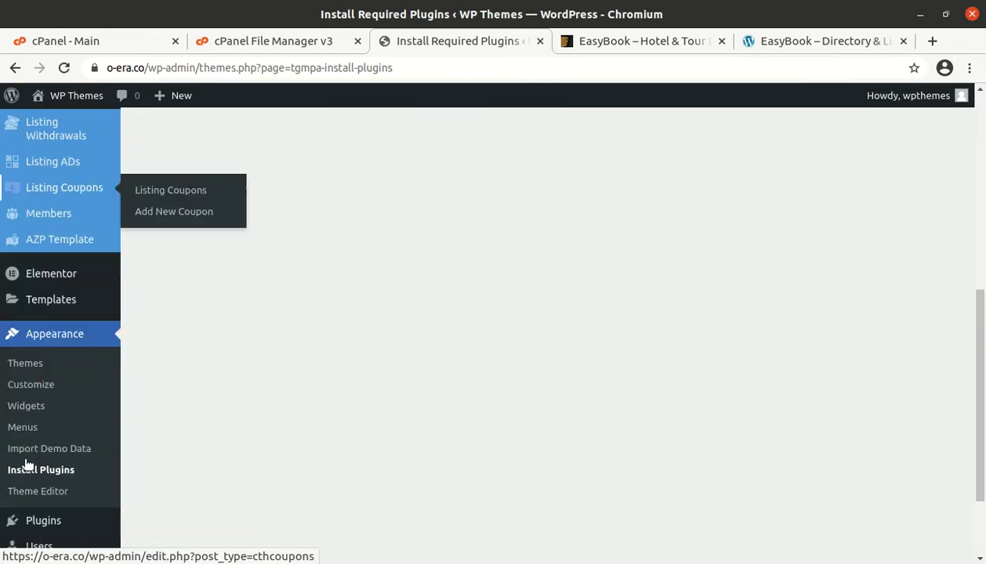
pyautogui.moveTo(57, 519)
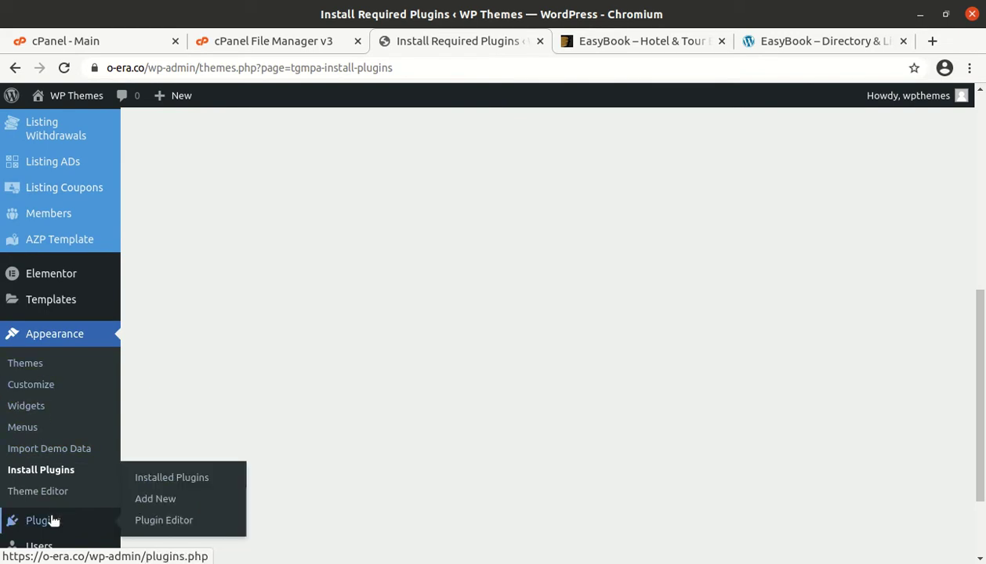
pyautogui.click(157, 502)
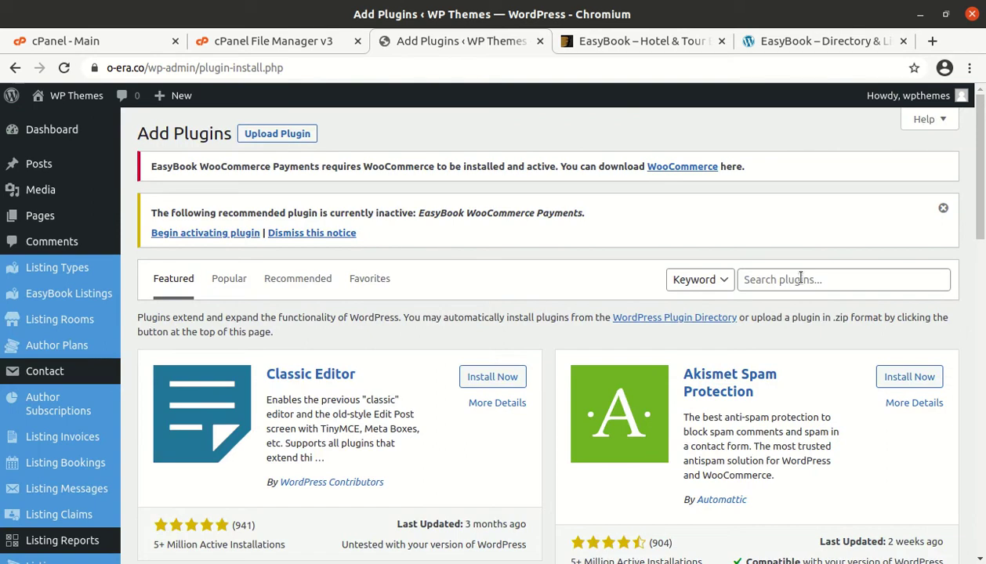
# Step: Search the plugin directory for "woo", and install and activate the WooCommerce plugin
pyautogui.click(799, 280)
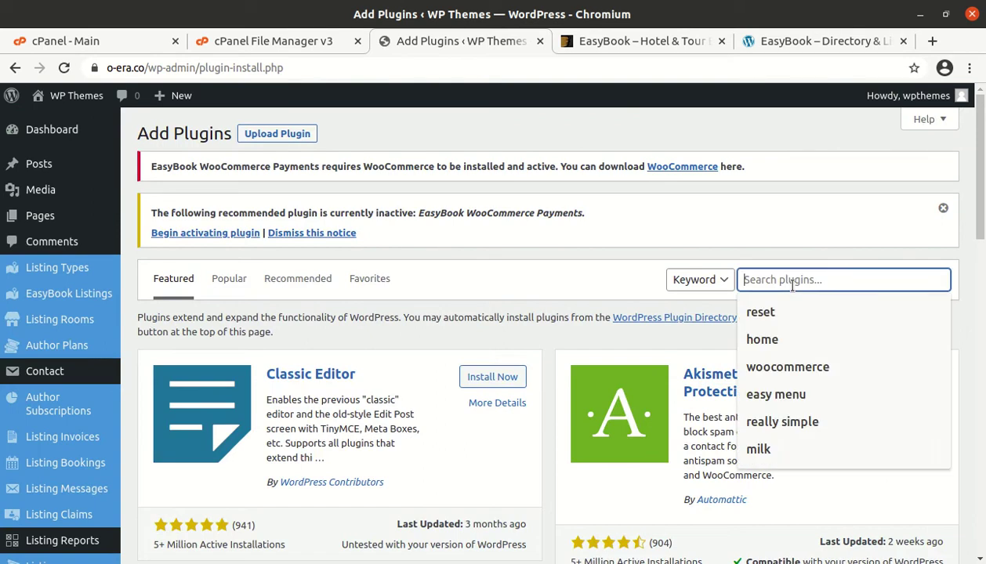
pyautogui.write('w')
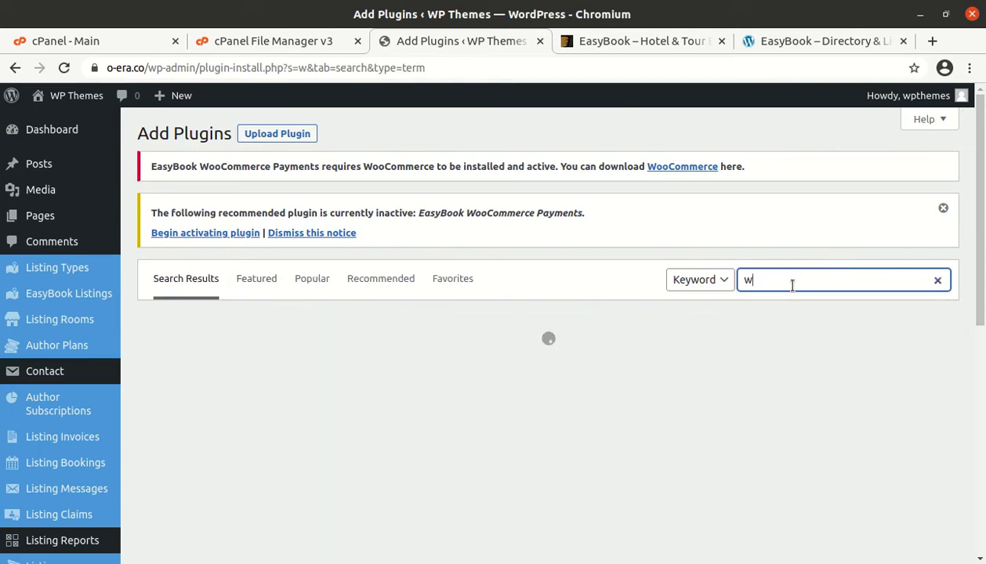
pyautogui.write('oo')
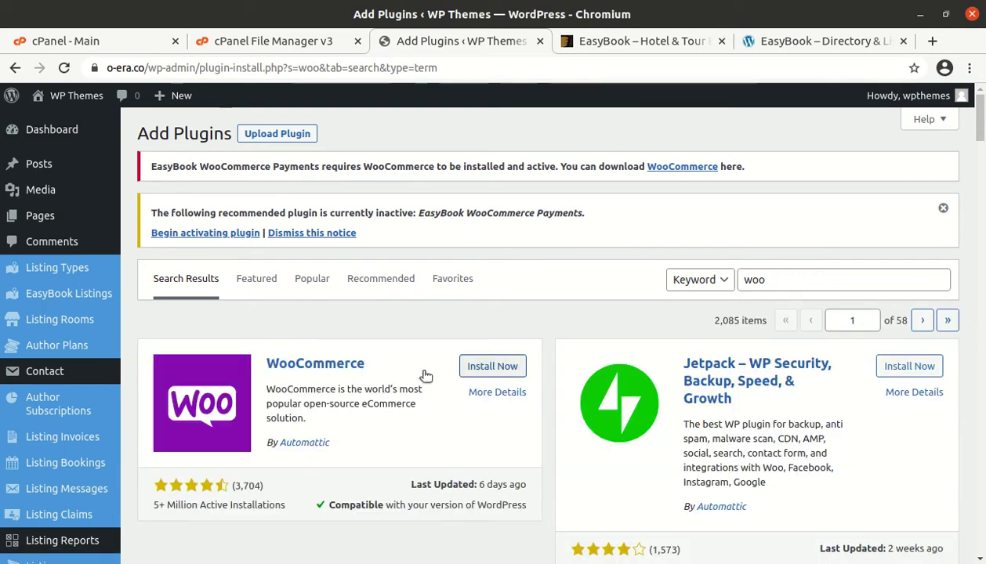
pyautogui.click(492, 366)
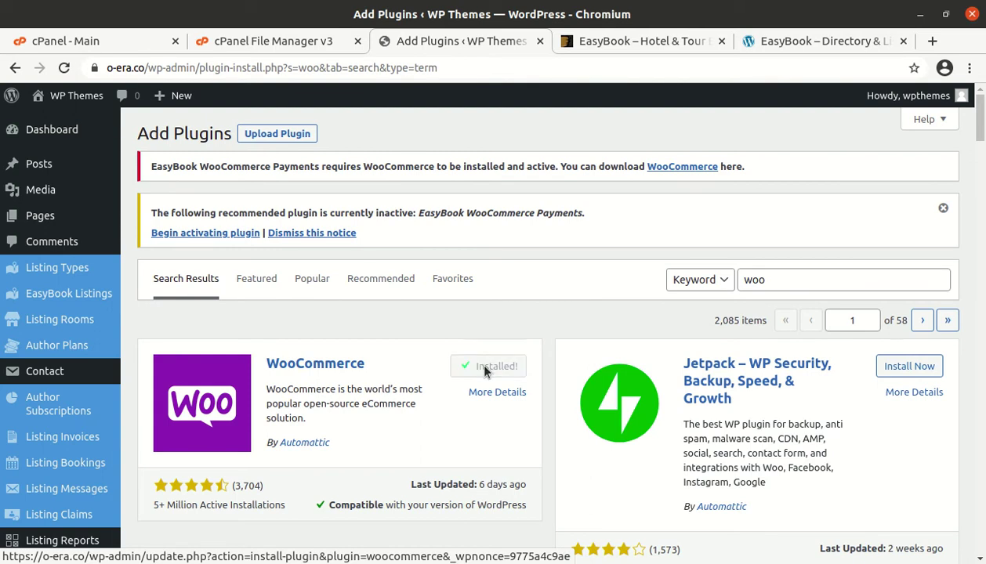
pyautogui.click(485, 368)
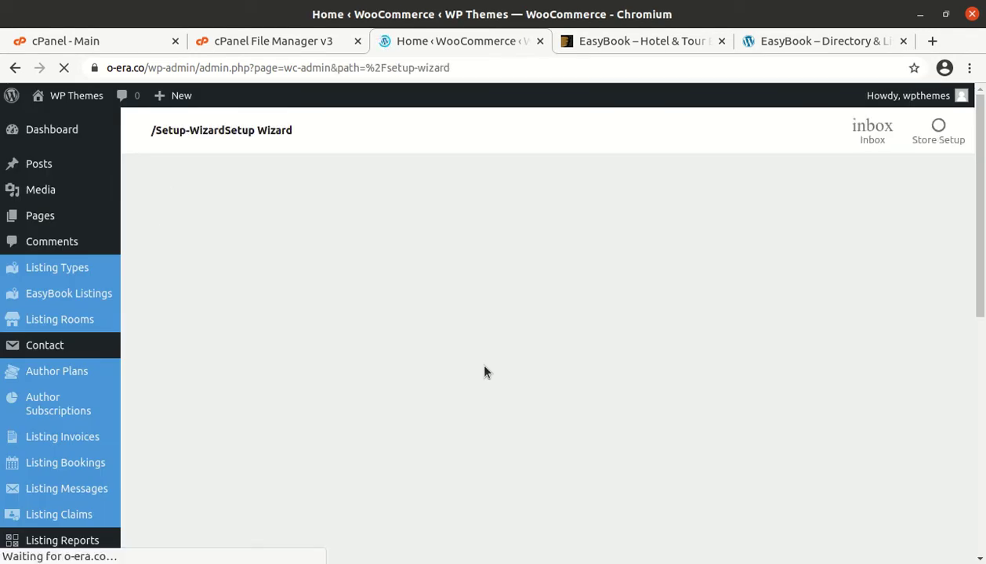
# Step: Skip the WooCommerce store details setup, agree to usage tracking, and dismiss the welcome introduction
pyautogui.scroll(-3, 470, 408)
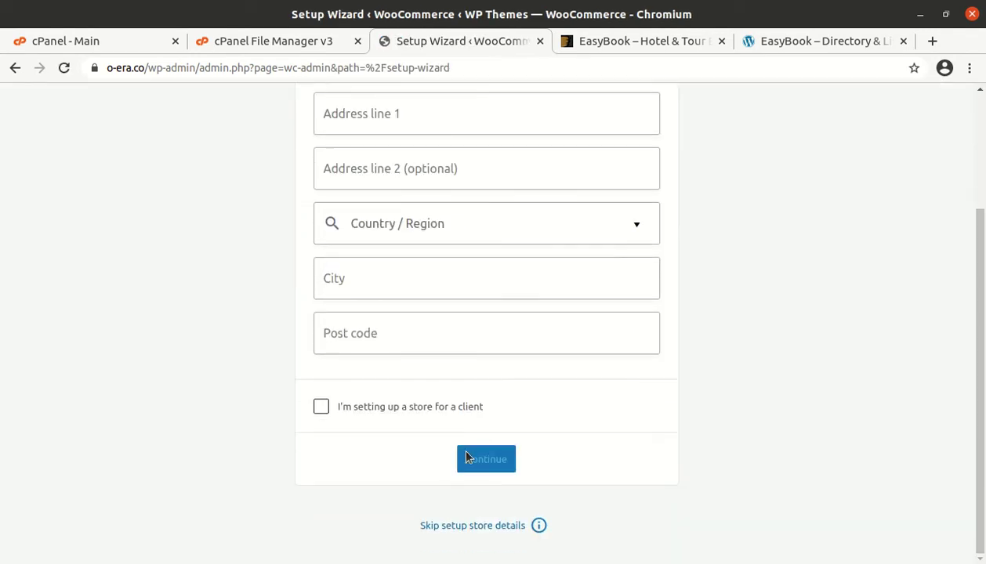
pyautogui.click(493, 527)
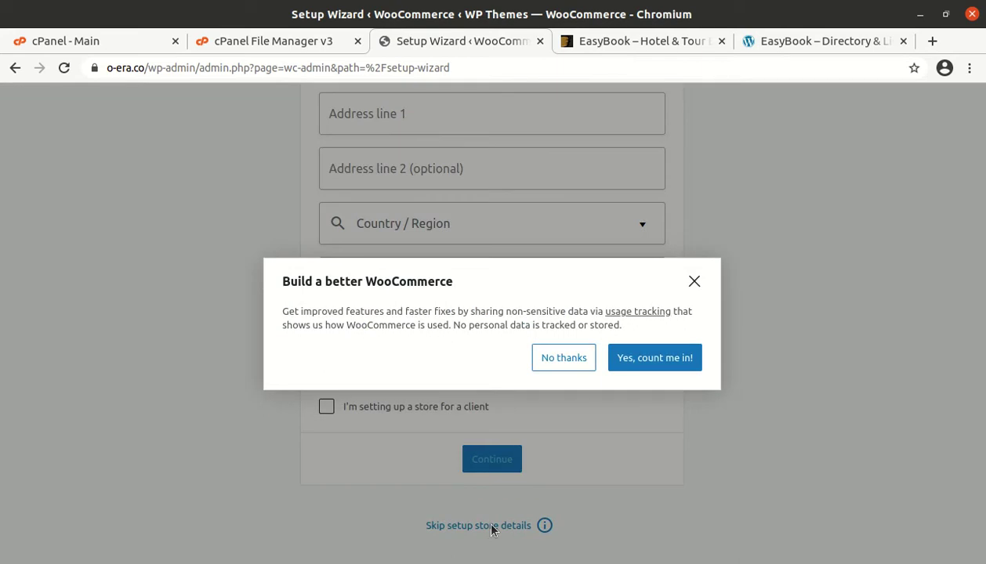
pyautogui.click(654, 358)
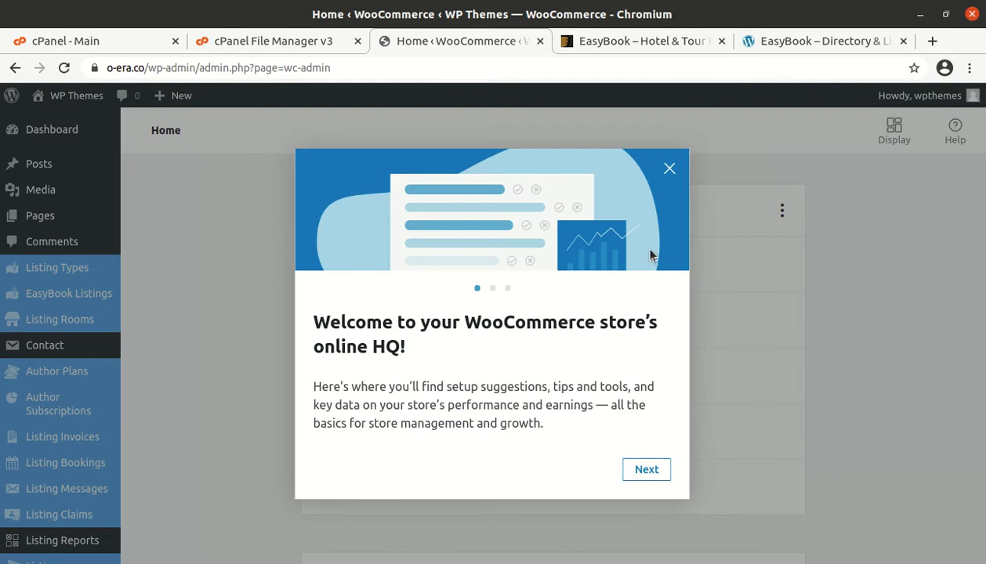
pyautogui.click(670, 169)
# Step: Open the list of installed plugins from the WooCommerce home page
pyautogui.scroll(-3, 84, 416)
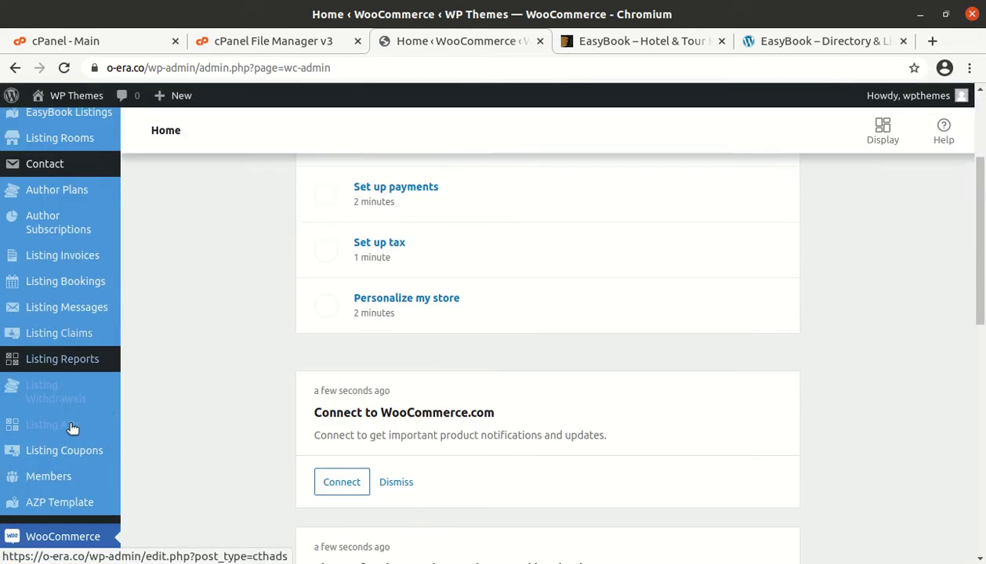
pyautogui.scroll(2, 49, 453)
pyautogui.scroll(-5, 60, 374)
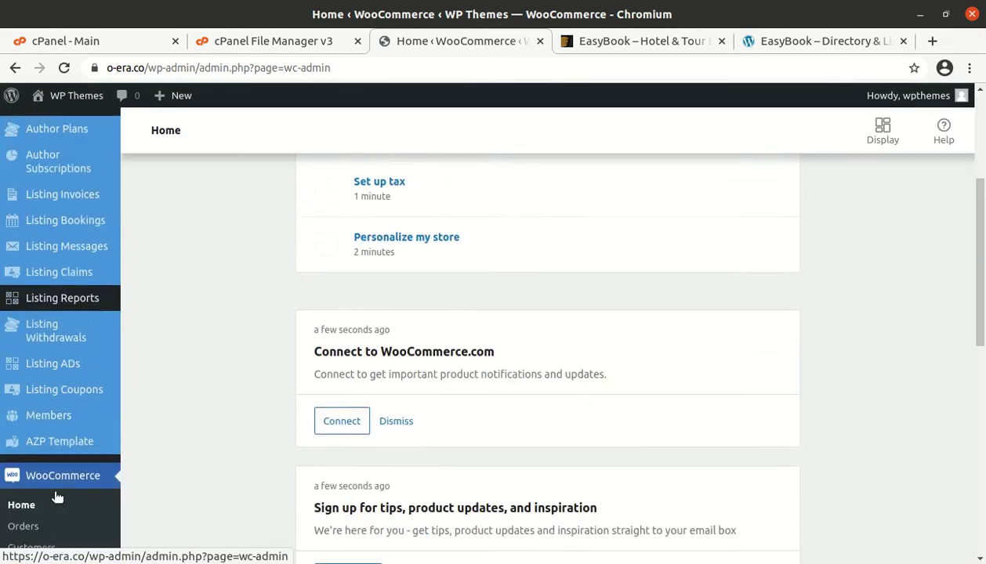
pyautogui.scroll(-3, 47, 470)
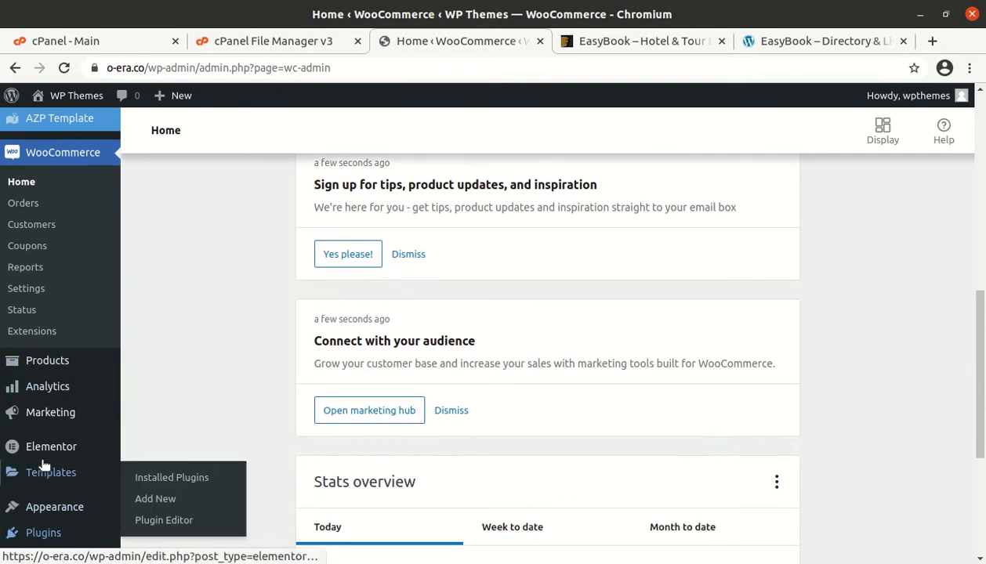
pyautogui.moveTo(44, 460)
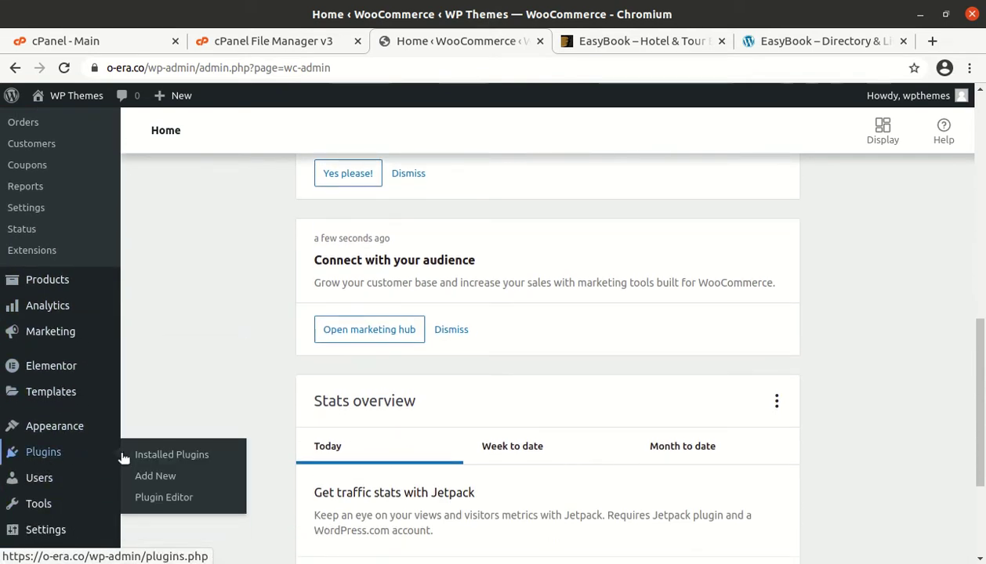
pyautogui.click(165, 460)
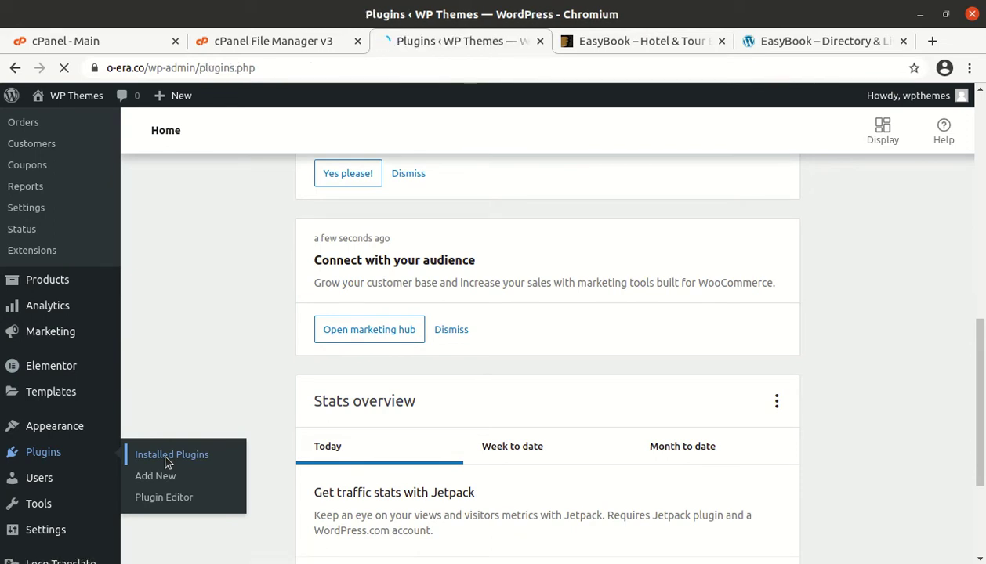
# Step: Review the installed plugins list to check that the theme's plugins and WooCommerce are active
pyautogui.scroll(-4, 174, 496)
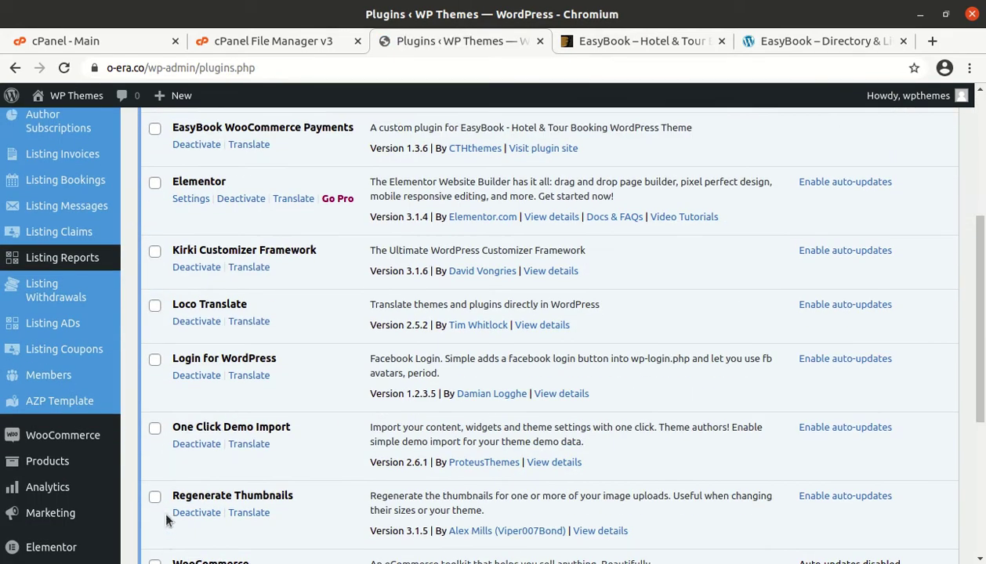
pyautogui.scroll(-3, 171, 509)
pyautogui.scroll(2, 188, 435)
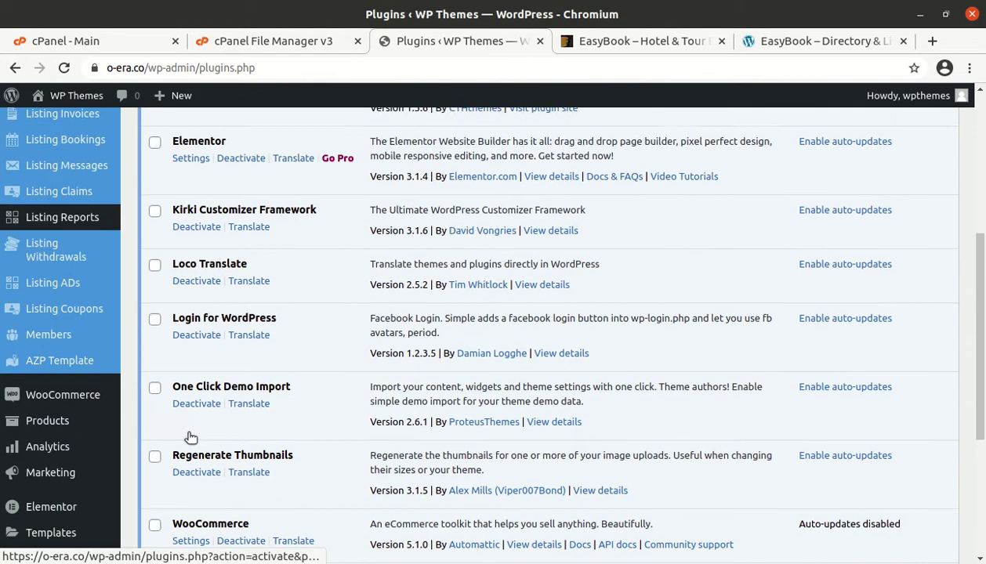
pyautogui.scroll(3, 190, 437)
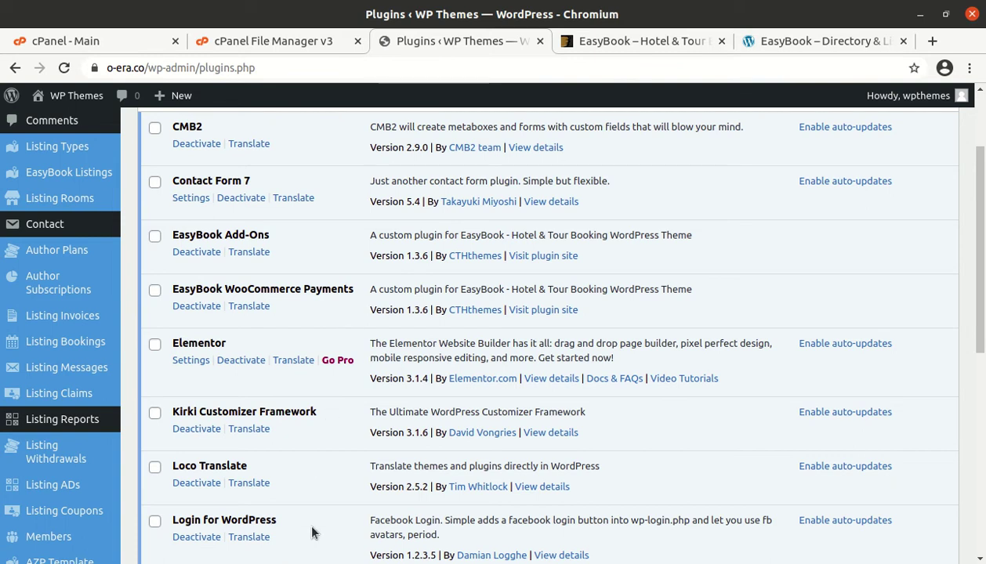
pyautogui.scroll(-4, 312, 530)
pyautogui.scroll(7, 312, 530)
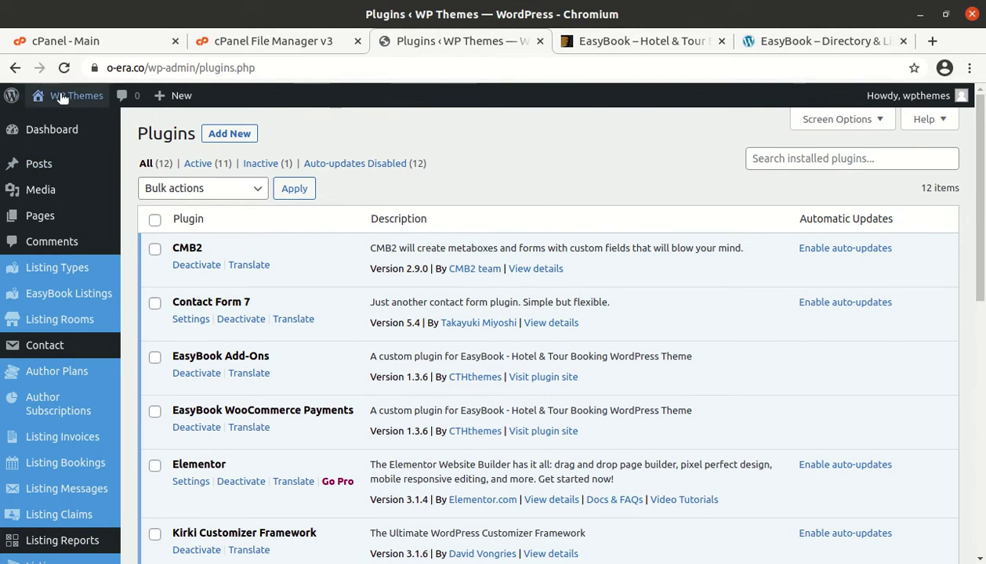
# Step: Open the site's front page in a separate browser tab and view it
pyautogui.moveTo(62, 97)
pyautogui.middleClick(49, 123)
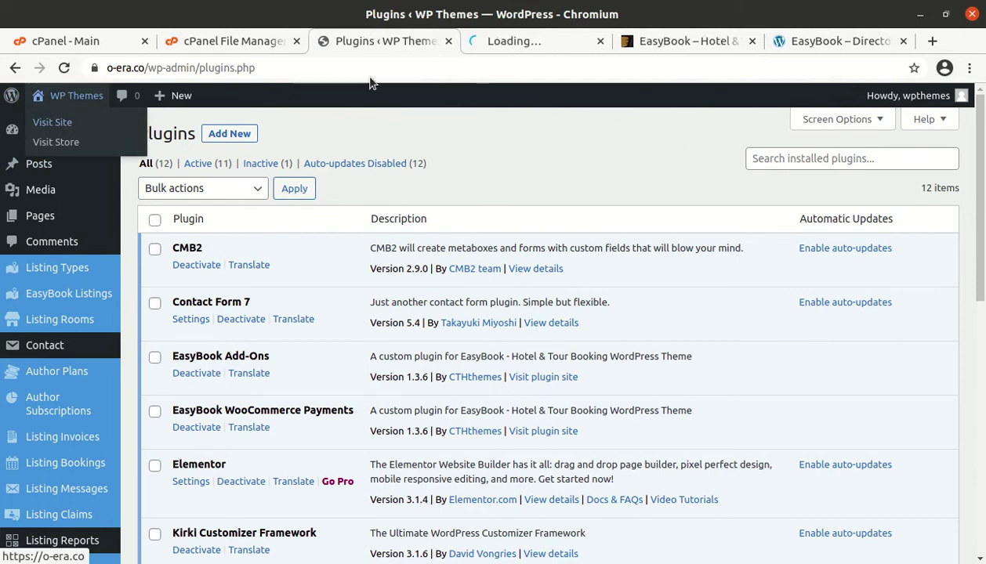
pyautogui.click(508, 47)
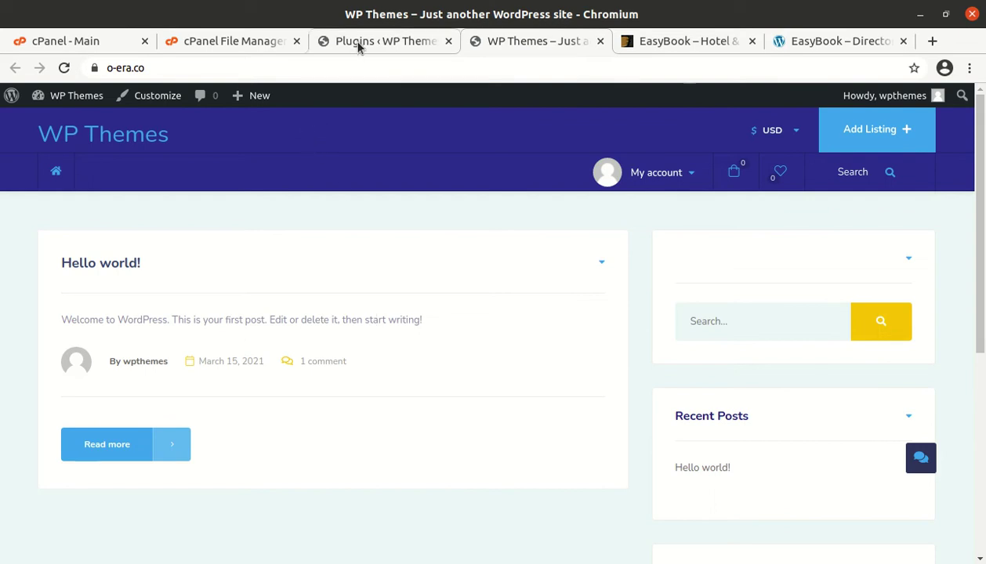
# Step: Examine the EasyBook demo home page's layout and content, and compare it with the site's own front page
pyautogui.click(797, 46)
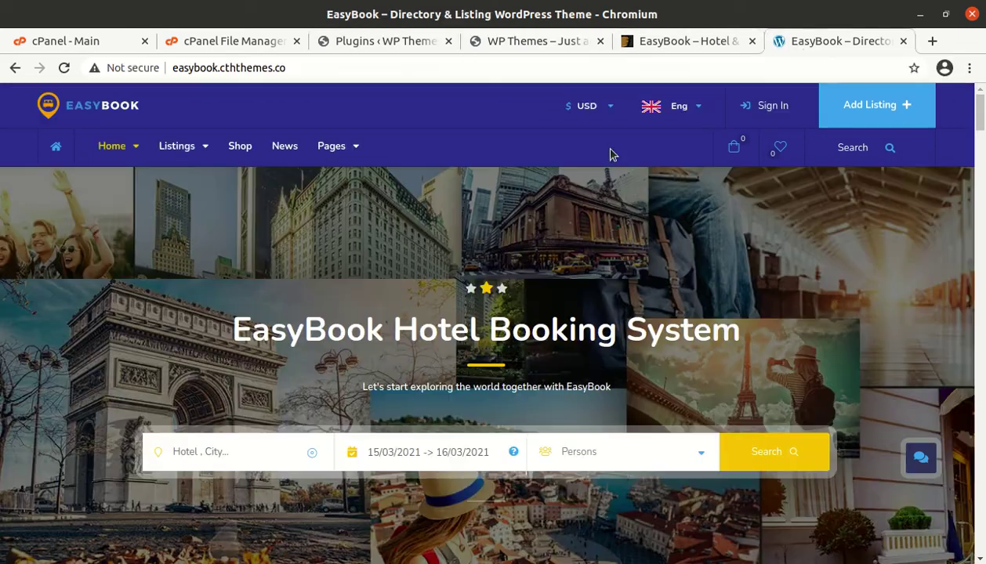
pyautogui.scroll(-3, 482, 263)
pyautogui.scroll(3, 482, 262)
pyautogui.scroll(-10, 482, 262)
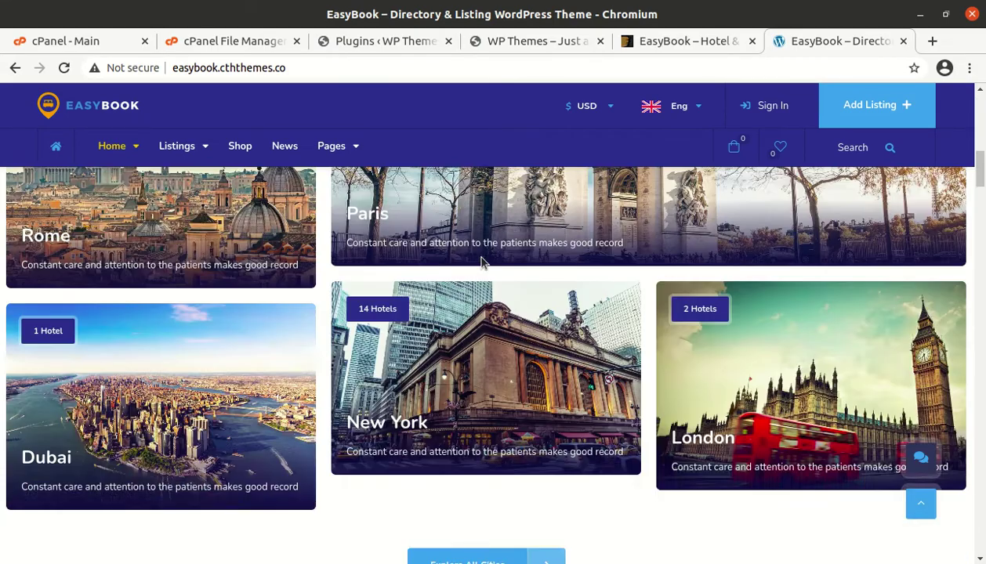
pyautogui.scroll(10, 482, 262)
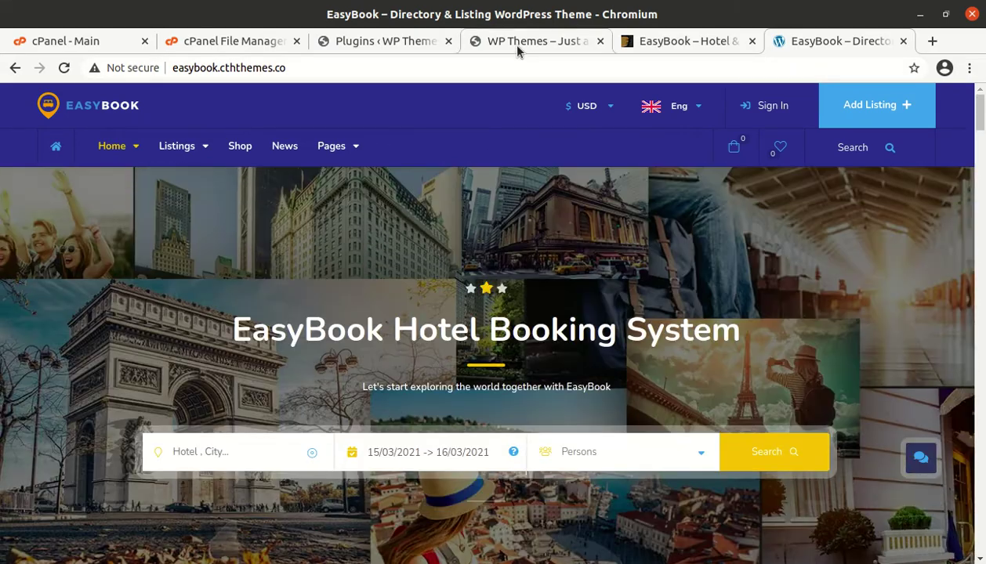
pyautogui.click(493, 46)
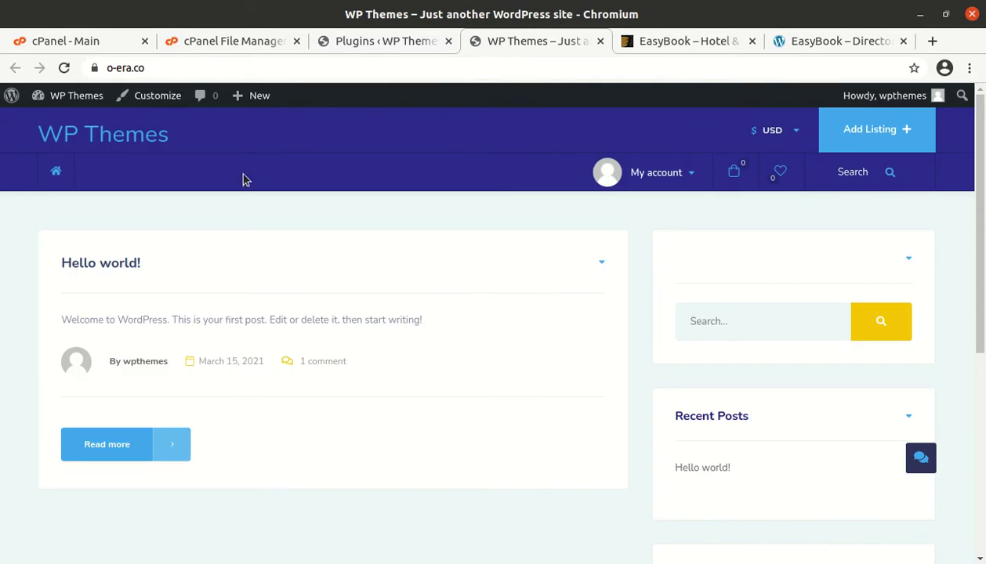
# Step: Return to the WordPress dashboard and examine the admin menu entries added by the EasyBook theme and its plugins
pyautogui.click(374, 44)
pyautogui.scroll(-6, 58, 396)
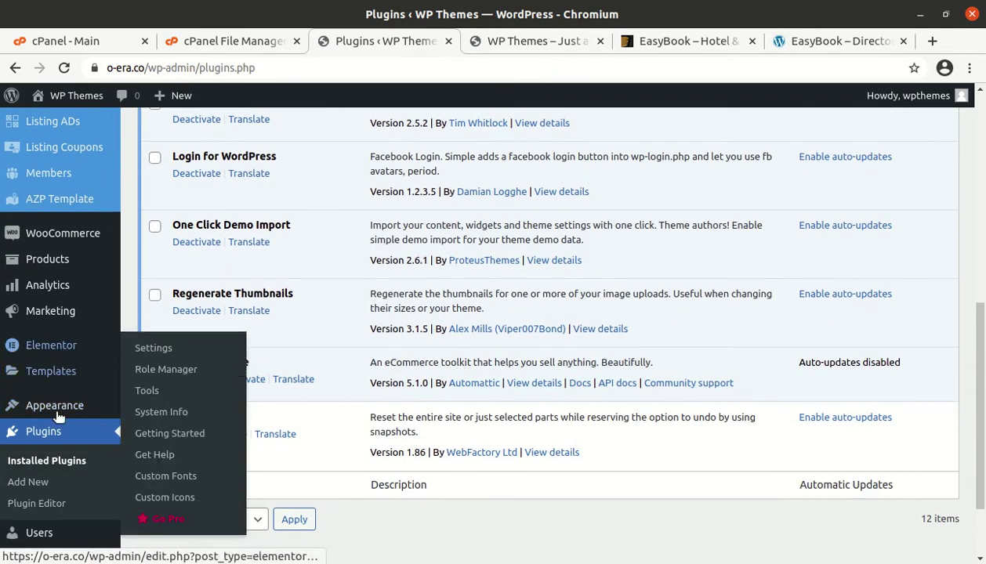
pyautogui.scroll(-3, 70, 458)
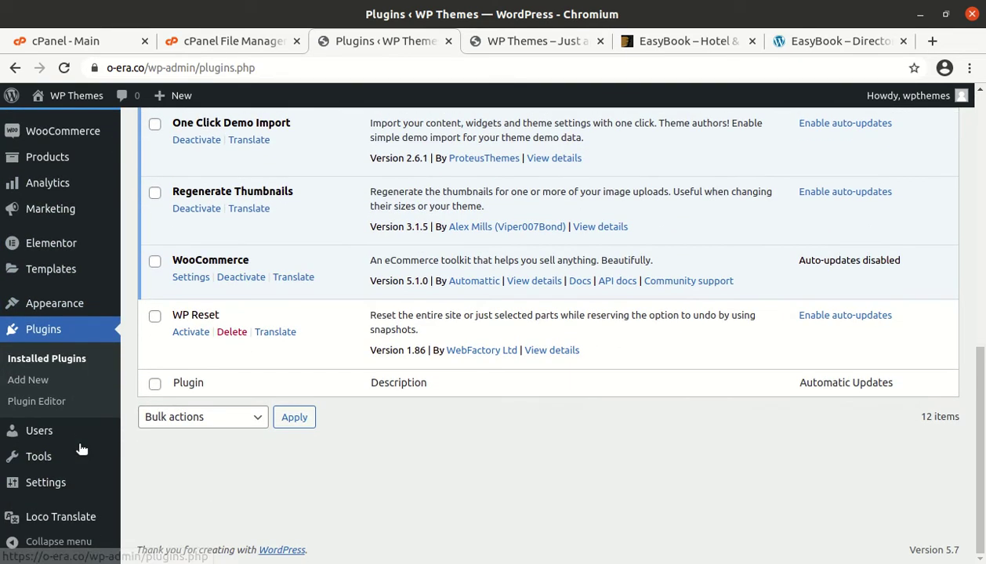
pyautogui.scroll(7, 77, 467)
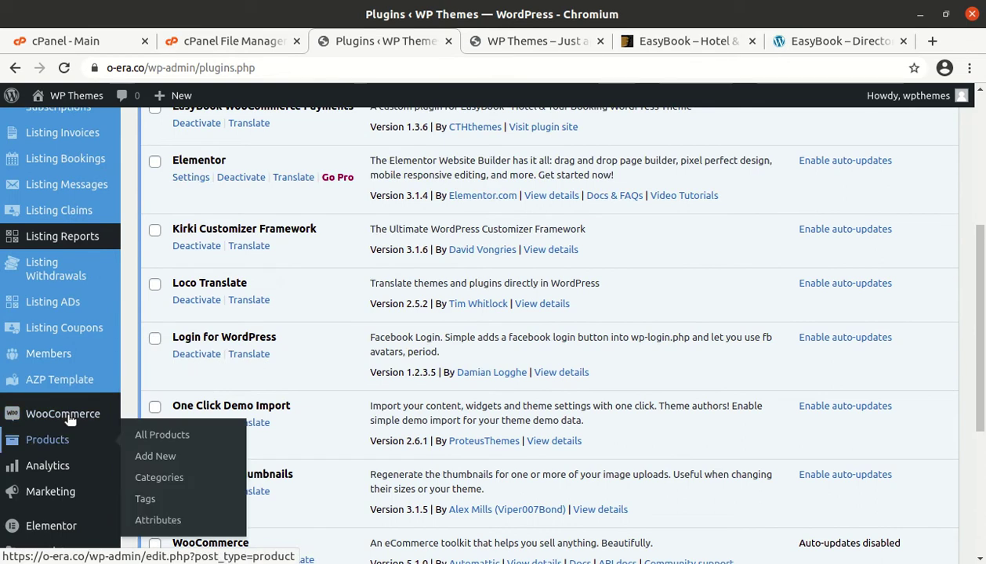
pyautogui.scroll(4, 68, 353)
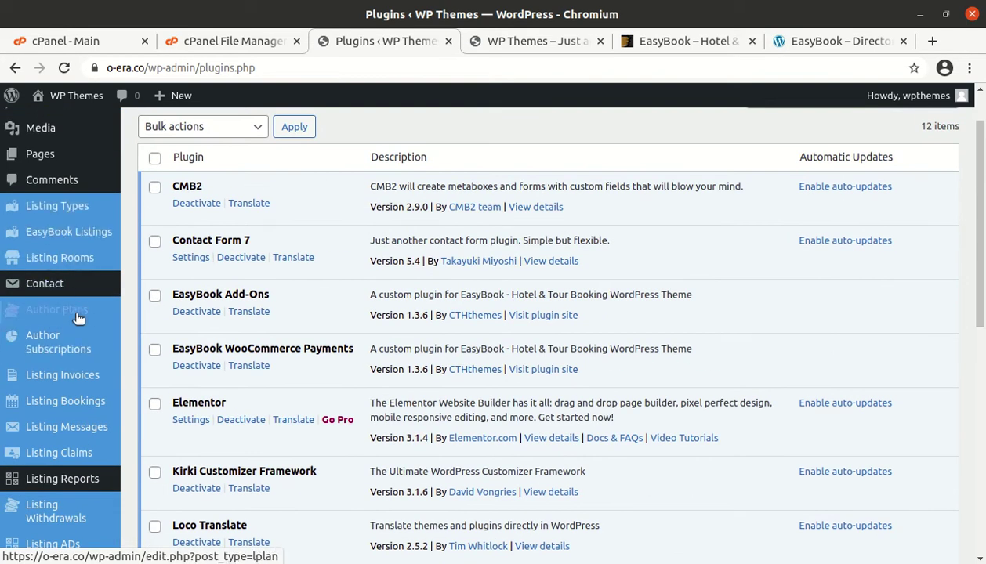
pyautogui.scroll(-5, 227, 333)
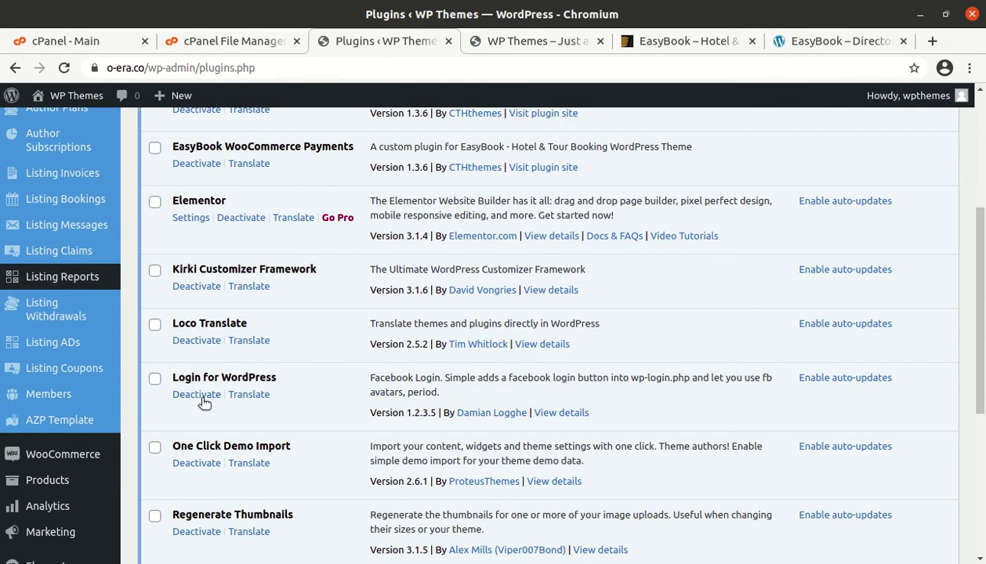
pyautogui.moveTo(85, 465)
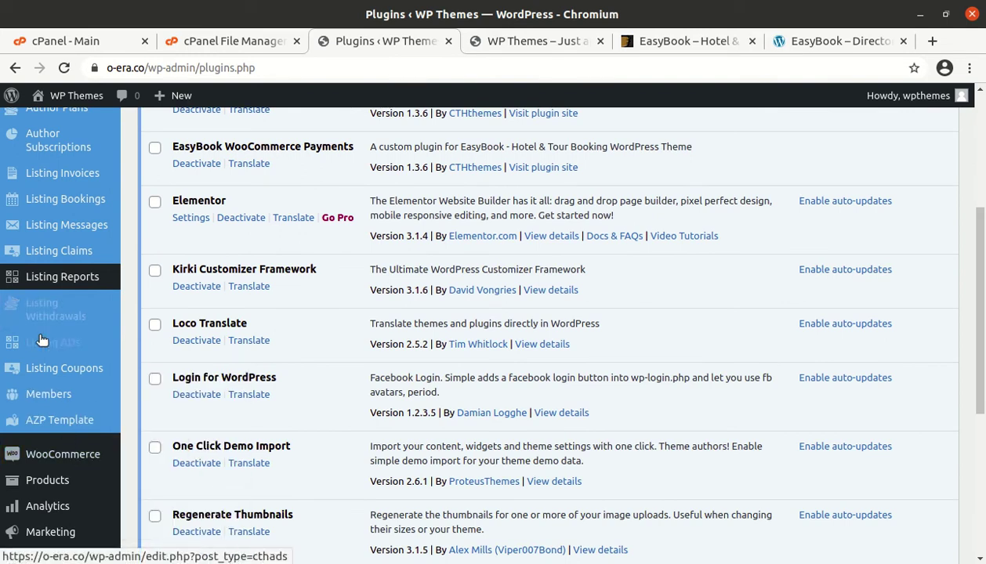
pyautogui.scroll(5, 42, 341)
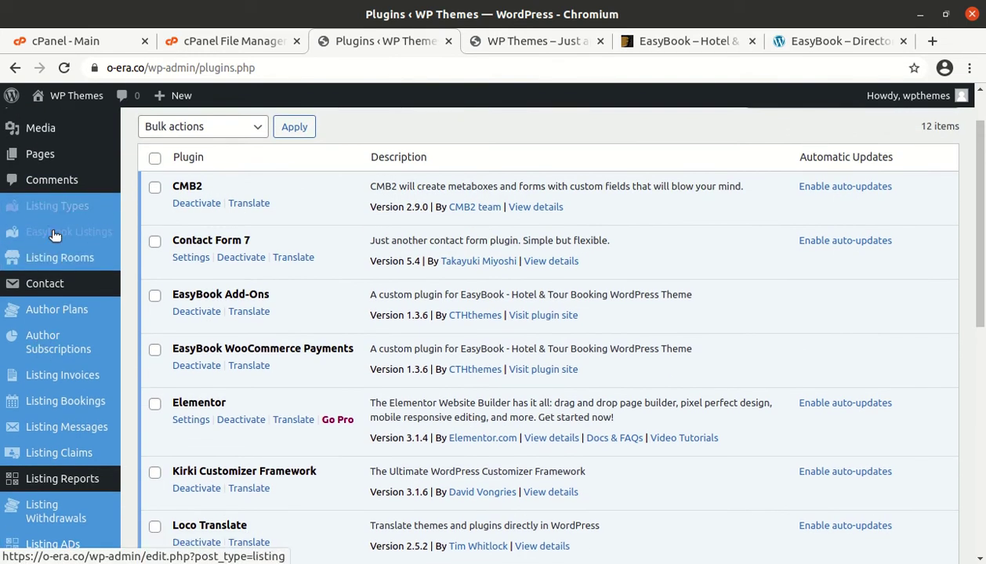
pyautogui.moveTo(55, 321)
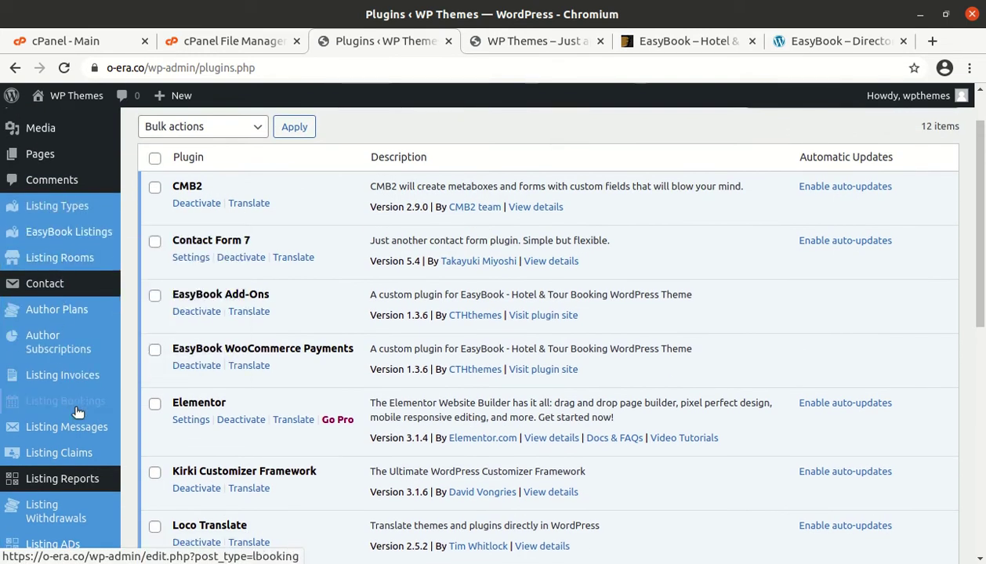
pyautogui.scroll(-5, 72, 402)
pyautogui.scroll(-3, 69, 392)
pyautogui.moveTo(55, 371)
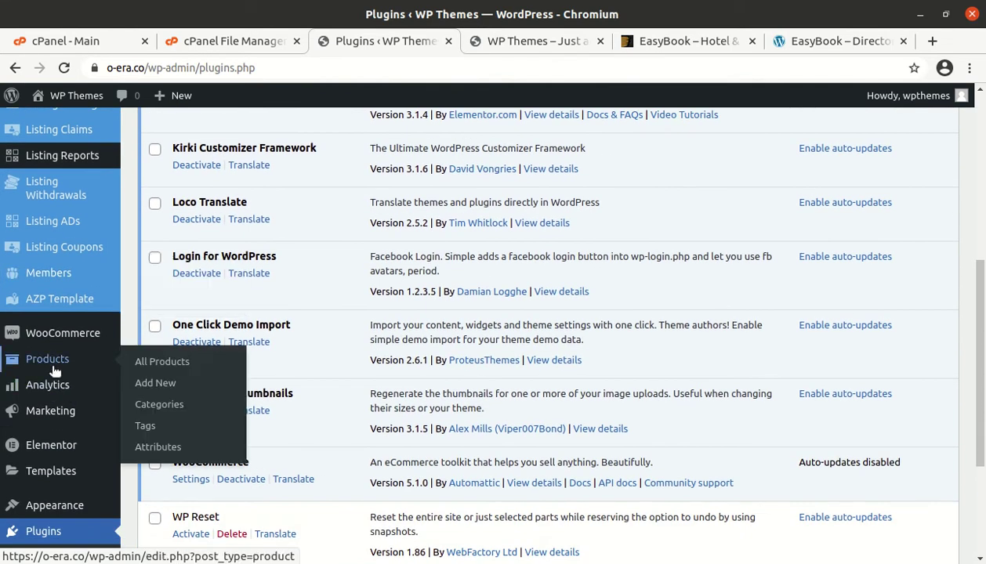
# Step: Open the theme's demo data import page, import the EasyBook full demo content with widgets, and read the completion notice
pyautogui.moveTo(63, 503)
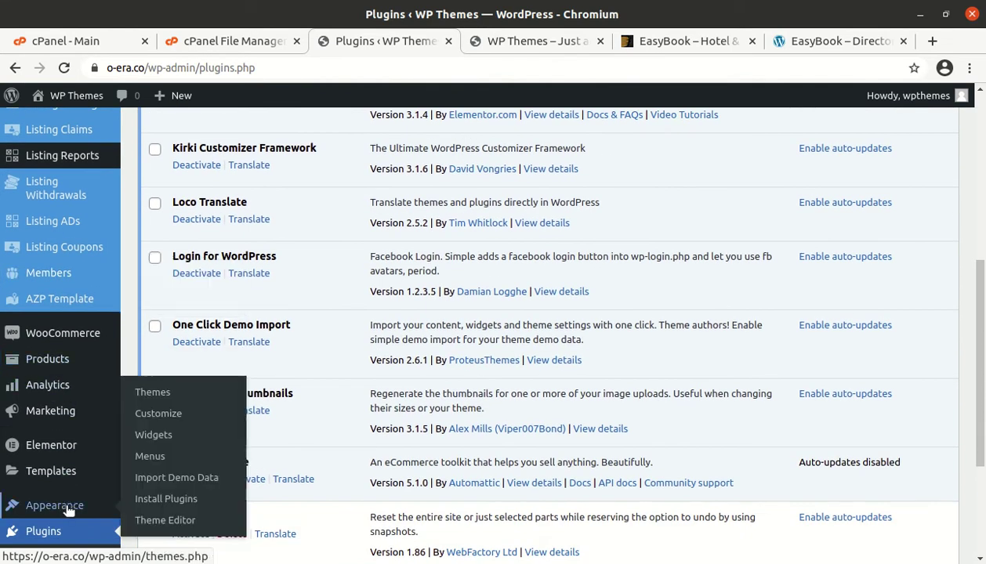
pyautogui.click(174, 484)
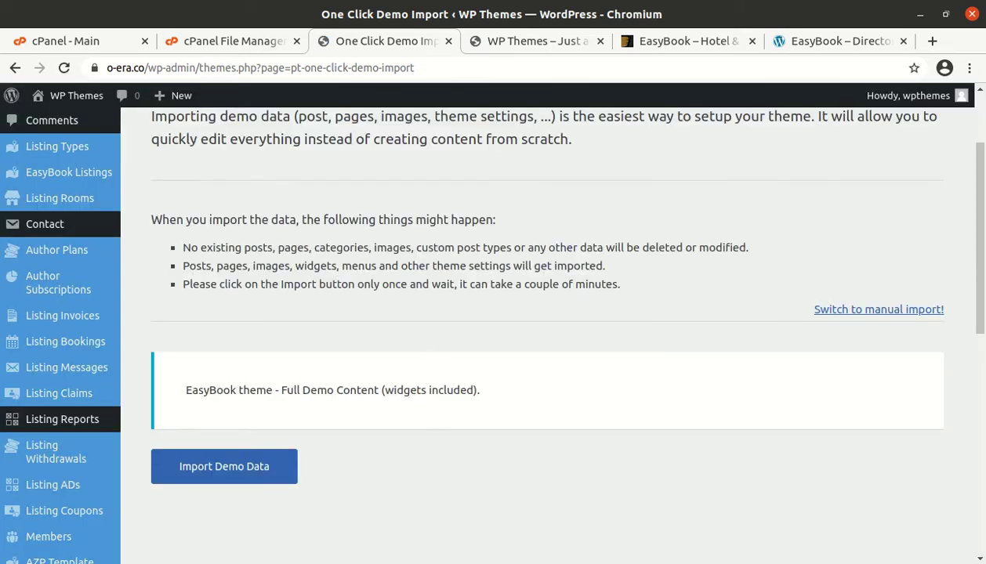
pyautogui.moveTo(201, 402); pyautogui.dragTo(501, 400)
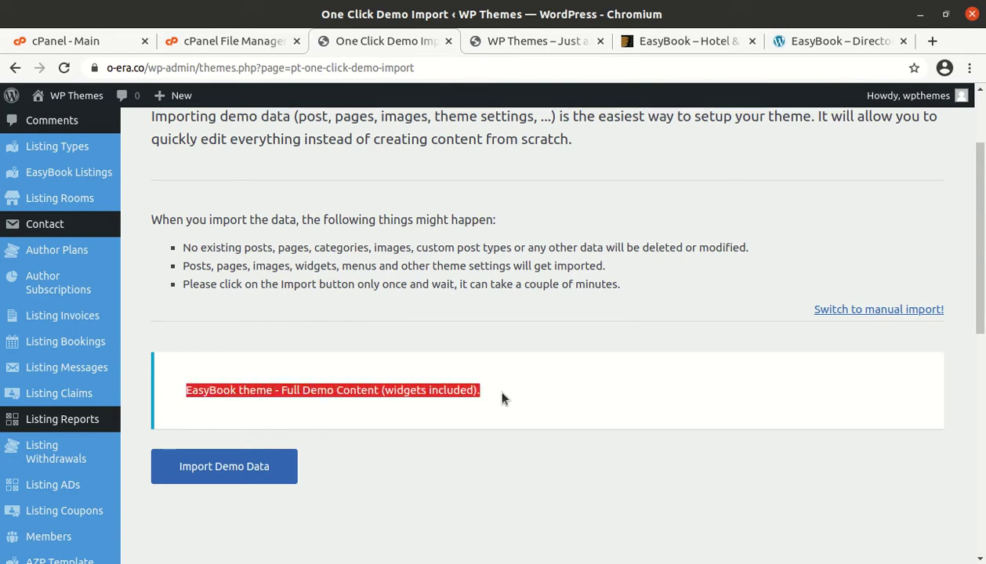
pyautogui.click(218, 468)
pyautogui.scroll(-2, 405, 470)
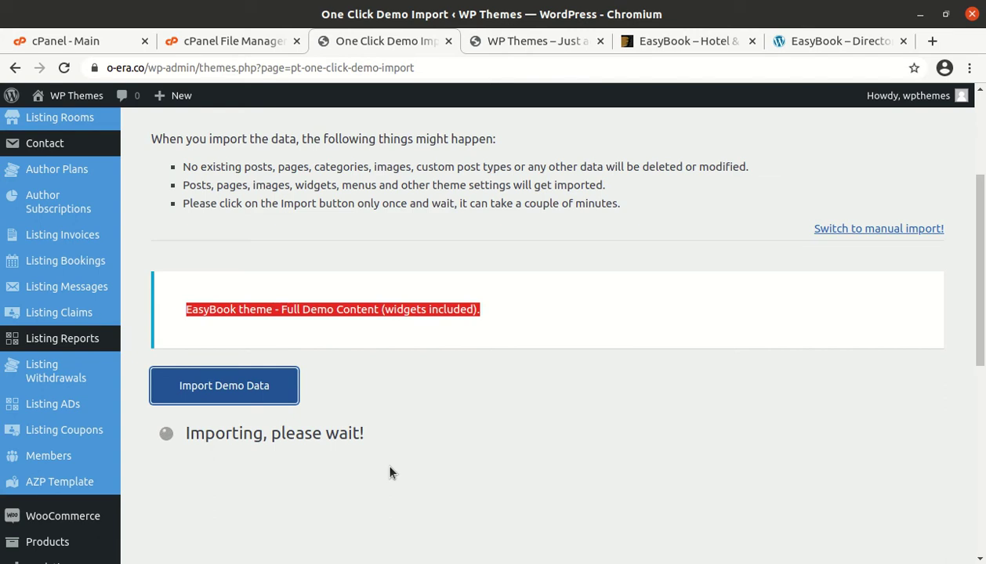
pyautogui.scroll(-1, 284, 487)
pyautogui.scroll(-1, 284, 487)
pyautogui.moveTo(283, 417); pyautogui.dragTo(166, 416)
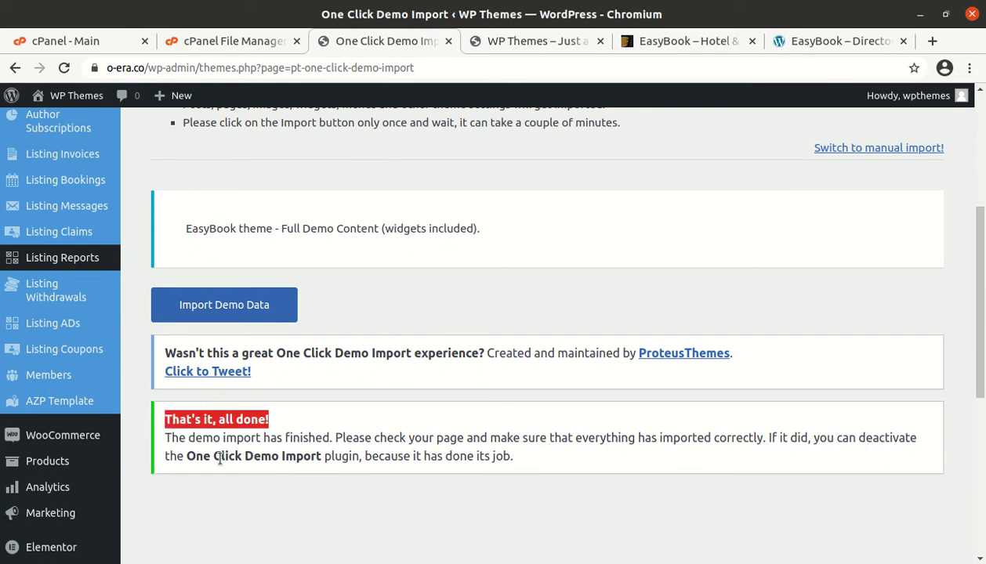
pyautogui.moveTo(320, 461); pyautogui.dragTo(203, 439)
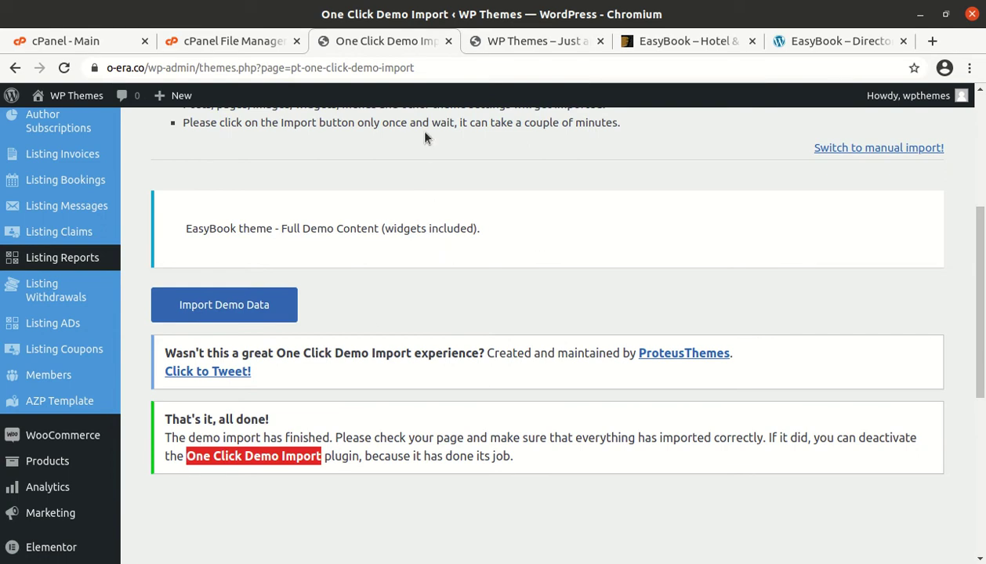
# Step: Reload the site's front page and look over the imported home page content
pyautogui.click(495, 46)
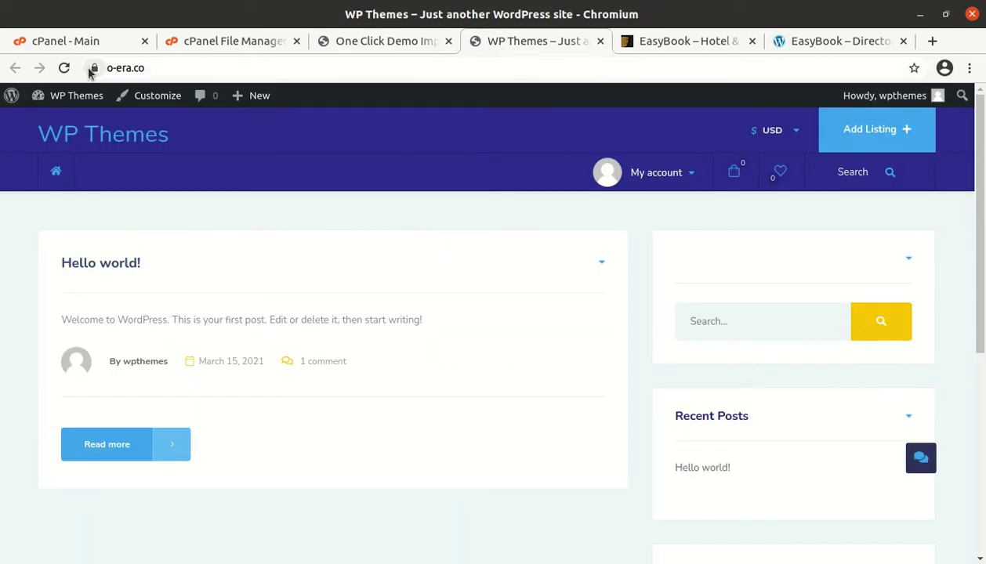
pyautogui.click(62, 70)
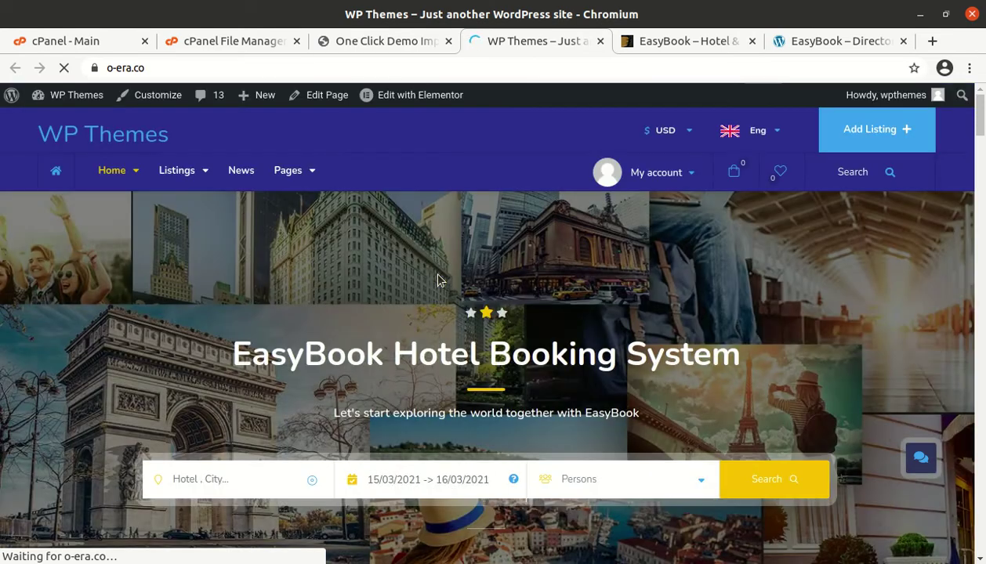
pyautogui.scroll(-5, 392, 337)
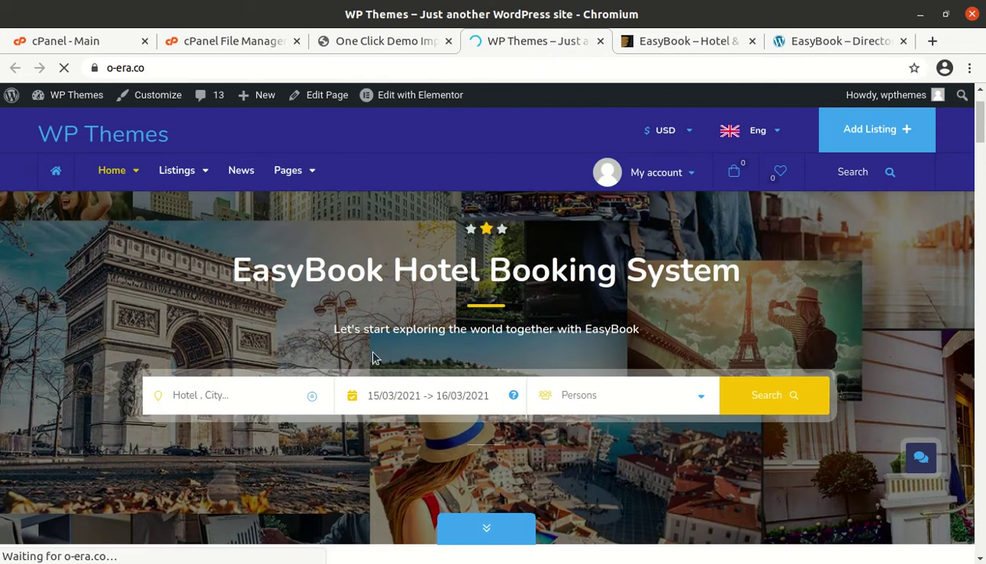
pyautogui.scroll(-3, 322, 379)
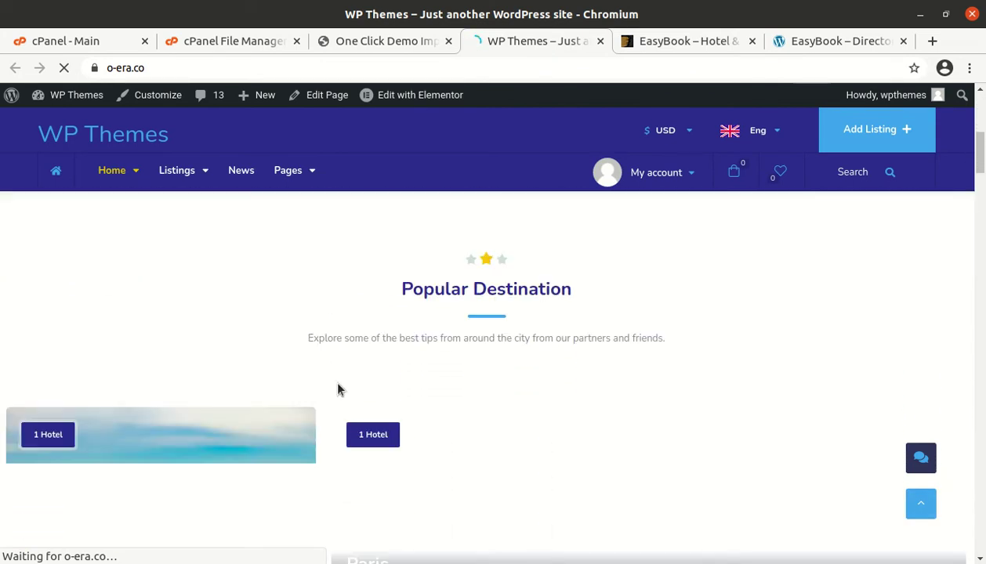
pyautogui.scroll(4, 406, 362)
# Step: Open the site's About page and the Column Map listings page, and review their imported content
pyautogui.moveTo(292, 177)
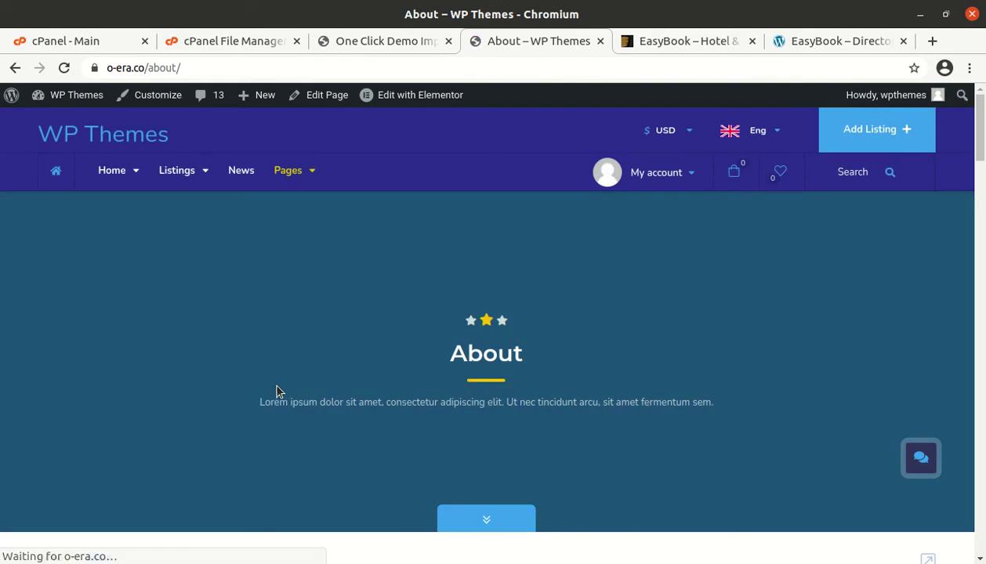
pyautogui.scroll(-5, 276, 391)
pyautogui.moveTo(135, 166)
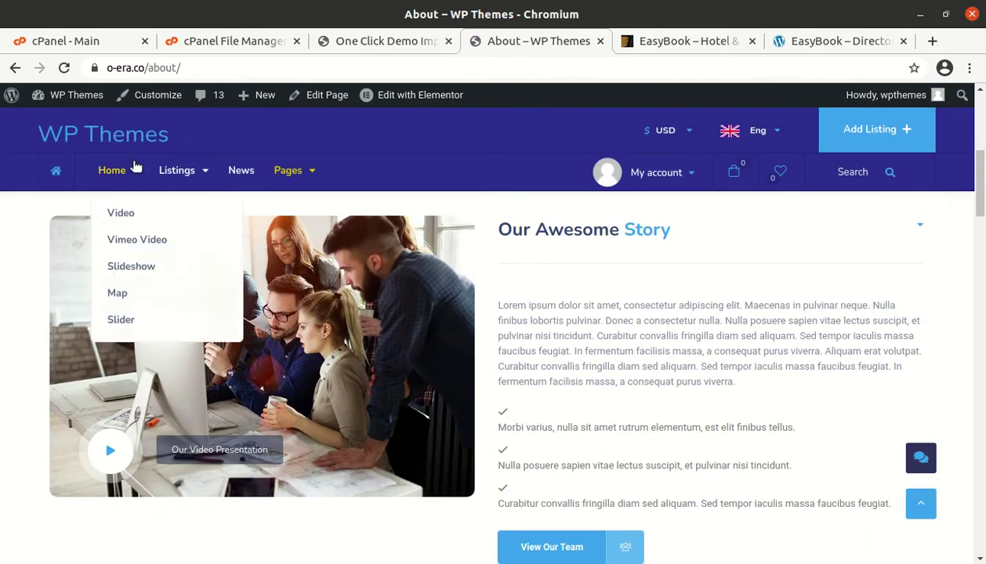
pyautogui.moveTo(185, 176)
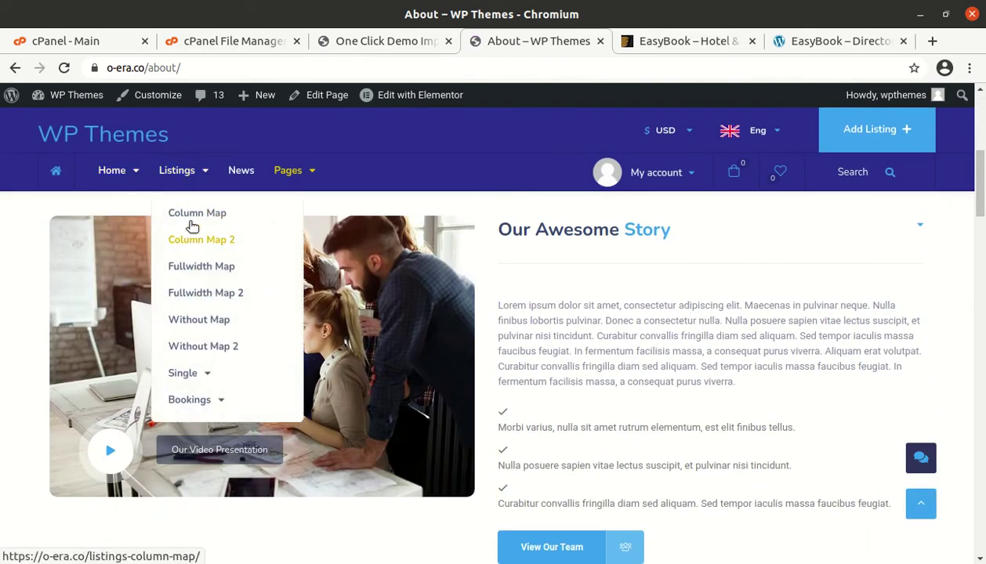
pyautogui.click(187, 224)
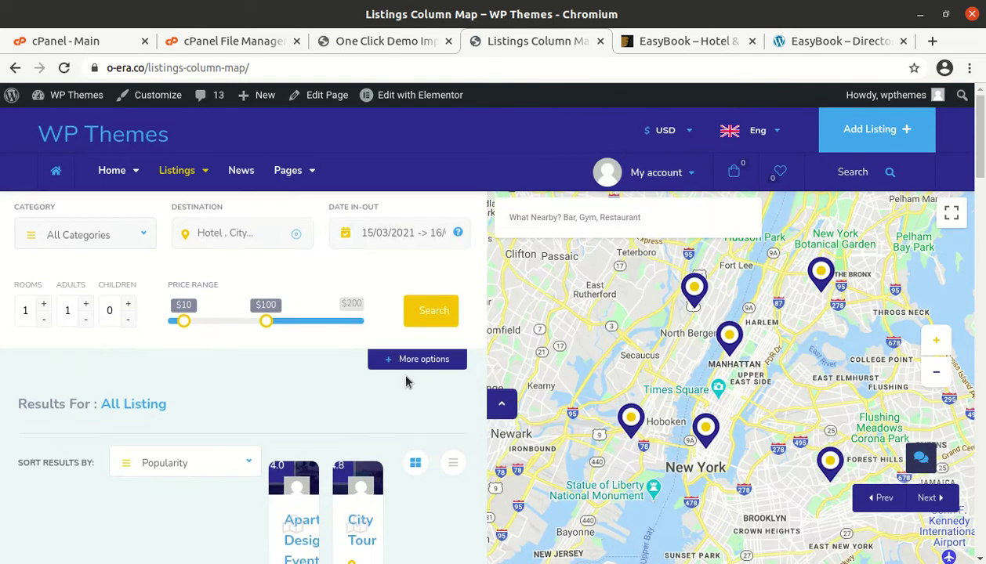
pyautogui.scroll(-5, 390, 410)
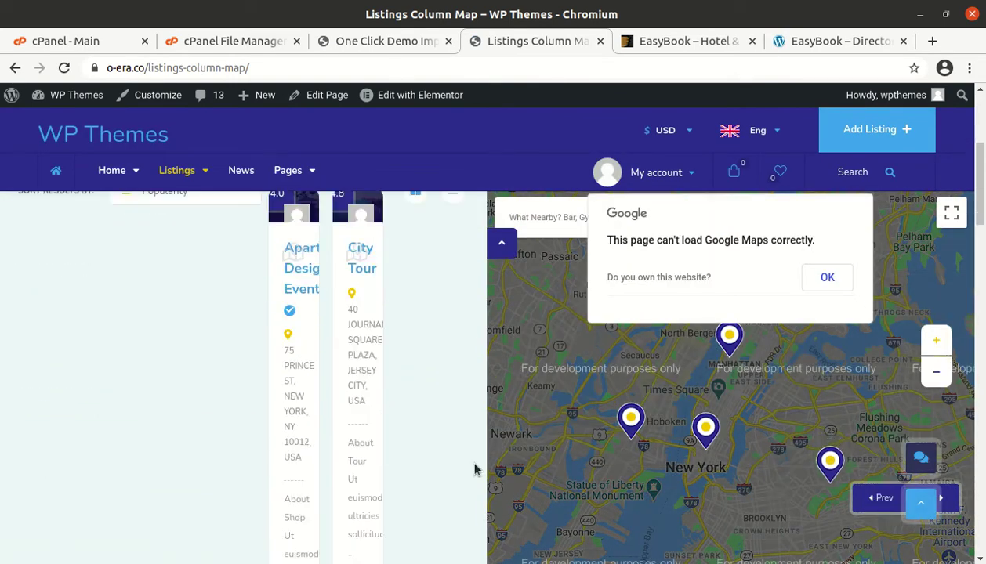
pyautogui.scroll(5, 473, 467)
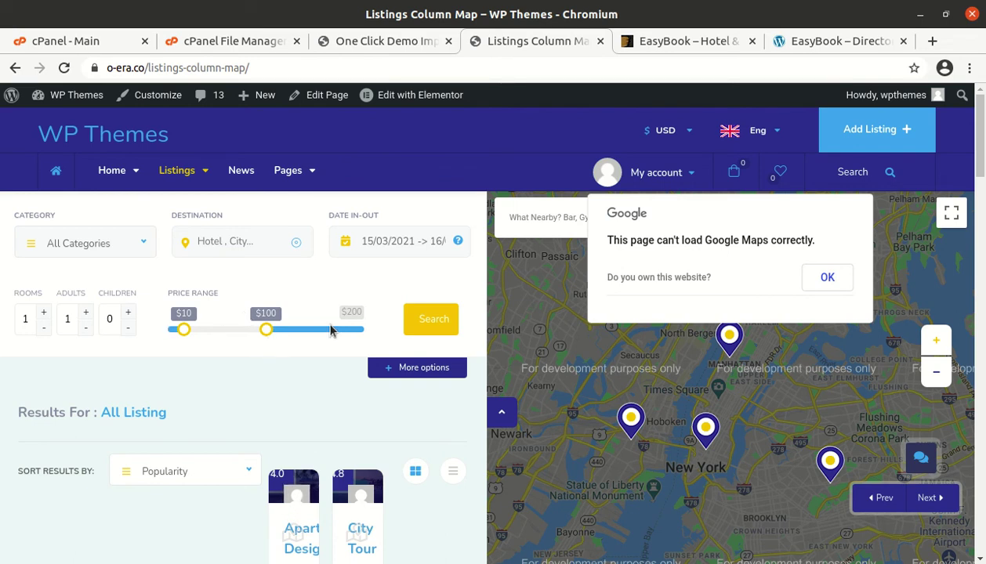
# Step: Go back to the site's home page and view the listings for the Rome destination
pyautogui.click(114, 174)
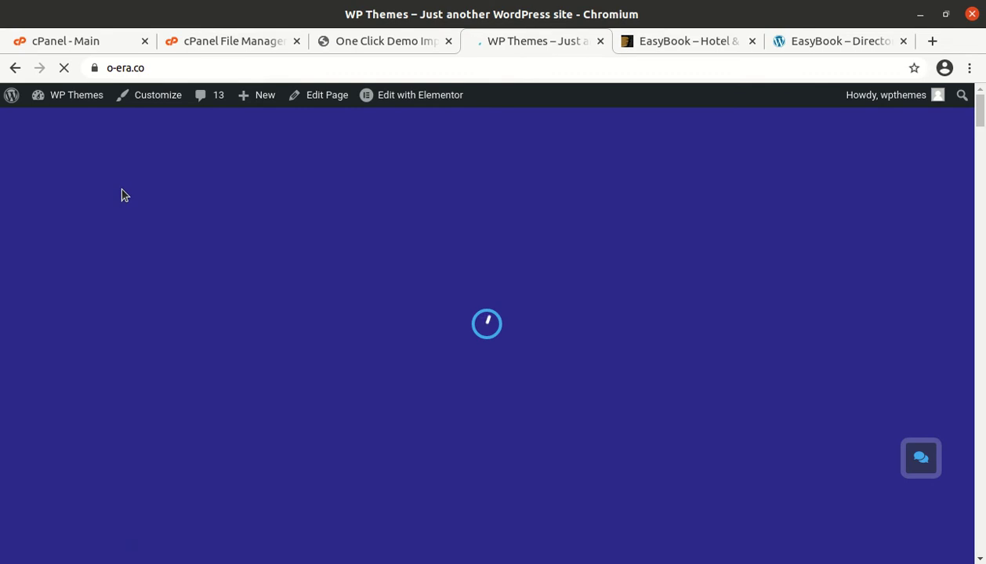
pyautogui.scroll(-3, 567, 491)
pyautogui.scroll(-3, 566, 492)
pyautogui.scroll(-3, 231, 502)
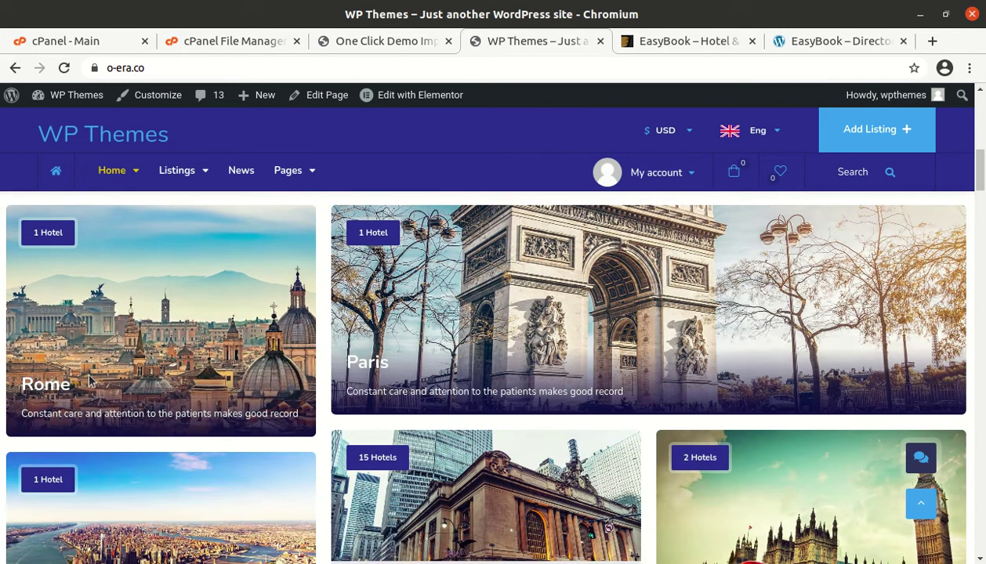
pyautogui.click(62, 385)
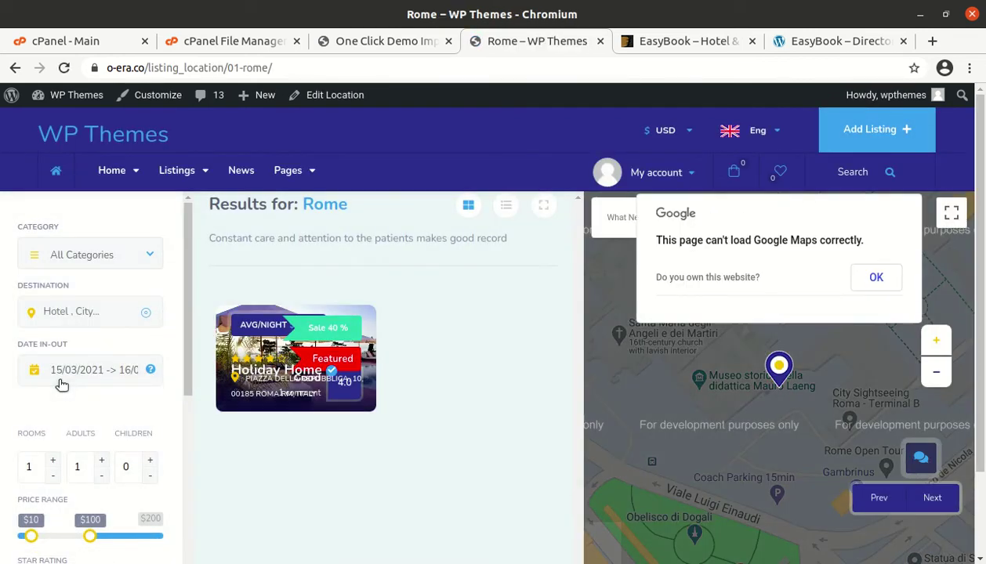
pyautogui.scroll(-2, 372, 413)
pyautogui.scroll(2, 326, 415)
# Step: Open the Holiday Home listing and examine its photos, facilities, description, host details and comments section
pyautogui.click(280, 368)
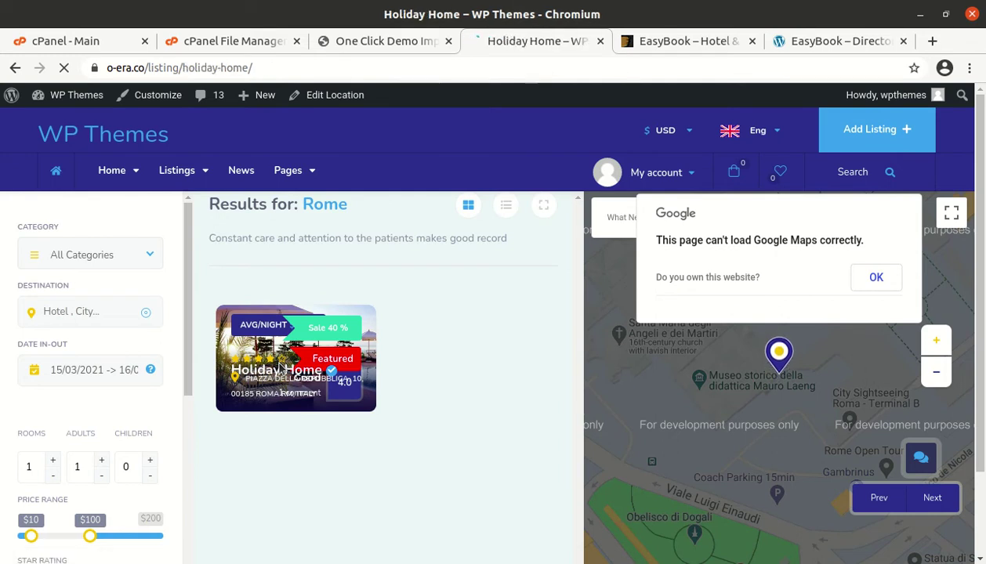
pyautogui.scroll(-5, 363, 401)
pyautogui.scroll(-4, 241, 429)
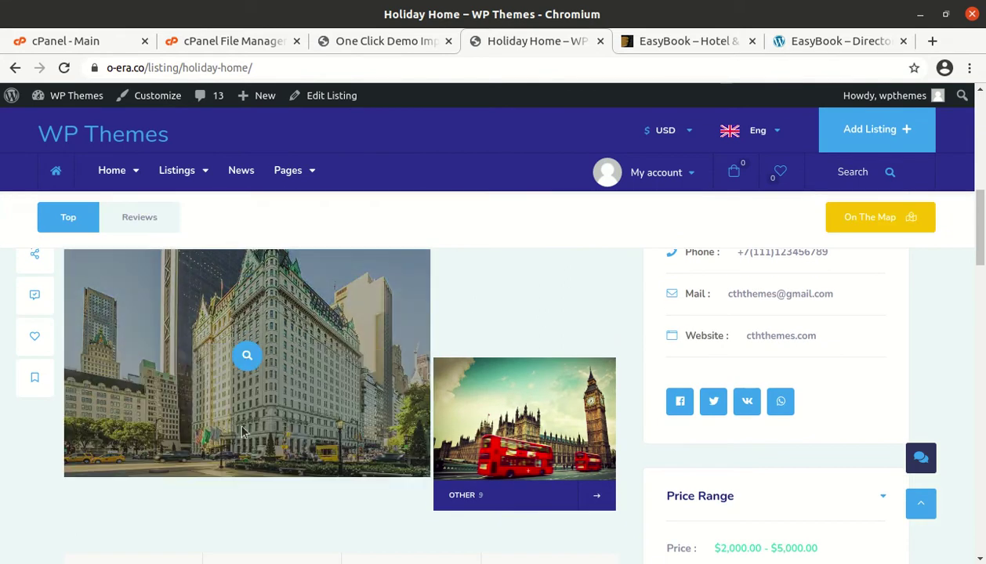
pyautogui.scroll(-4, 571, 469)
pyautogui.scroll(2, 278, 362)
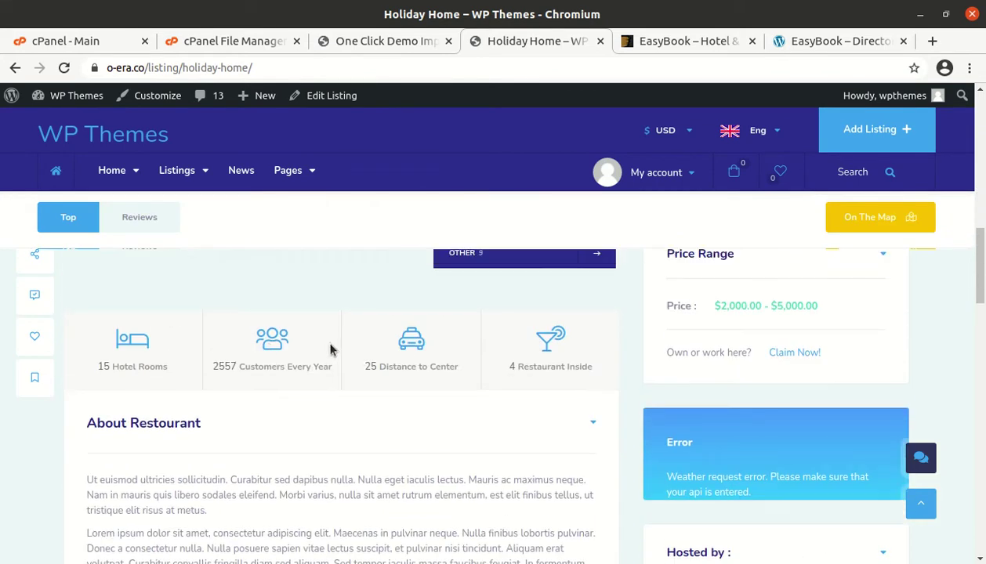
pyautogui.scroll(-5, 625, 439)
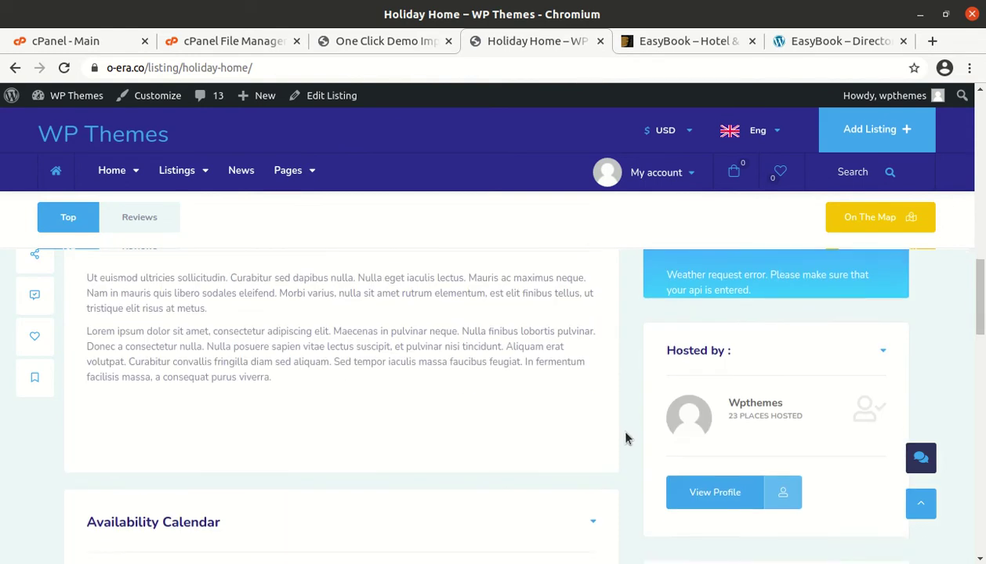
pyautogui.scroll(3, 625, 438)
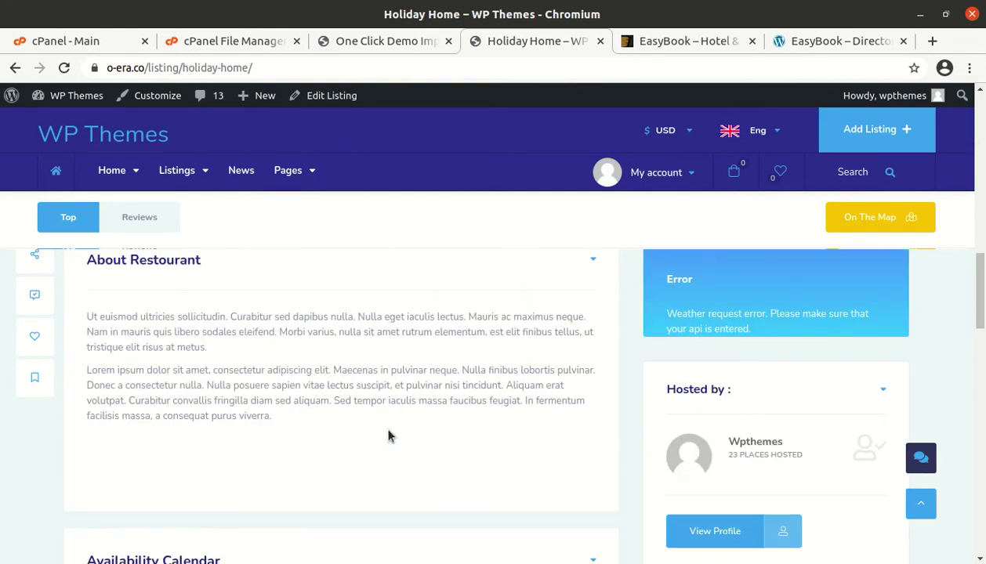
pyautogui.scroll(-10, 388, 437)
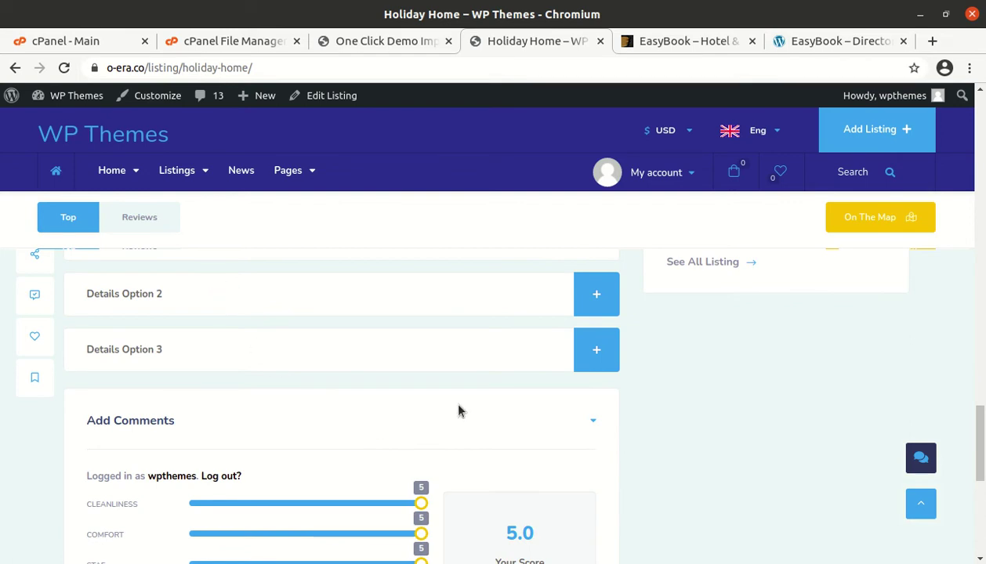
# Step: Return to the WordPress admin, open the Listing Types list in a separate tab and look over the imported types
pyautogui.click(377, 45)
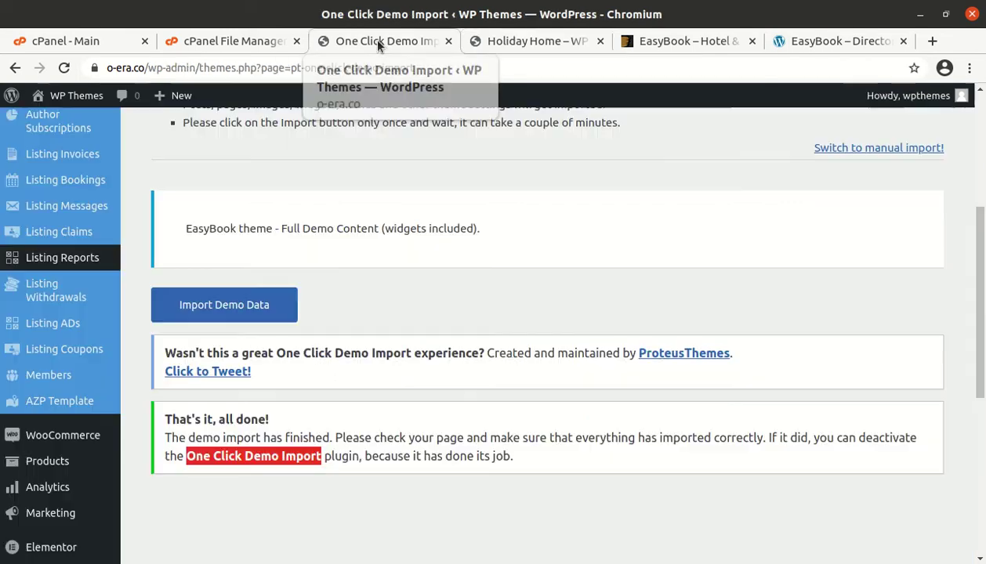
pyautogui.scroll(4, 49, 444)
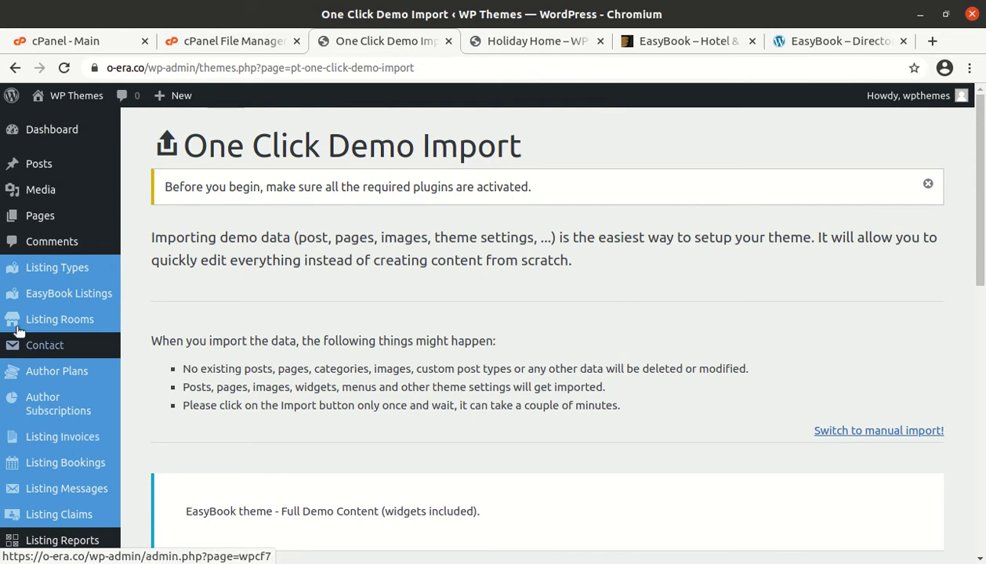
pyautogui.moveTo(44, 267)
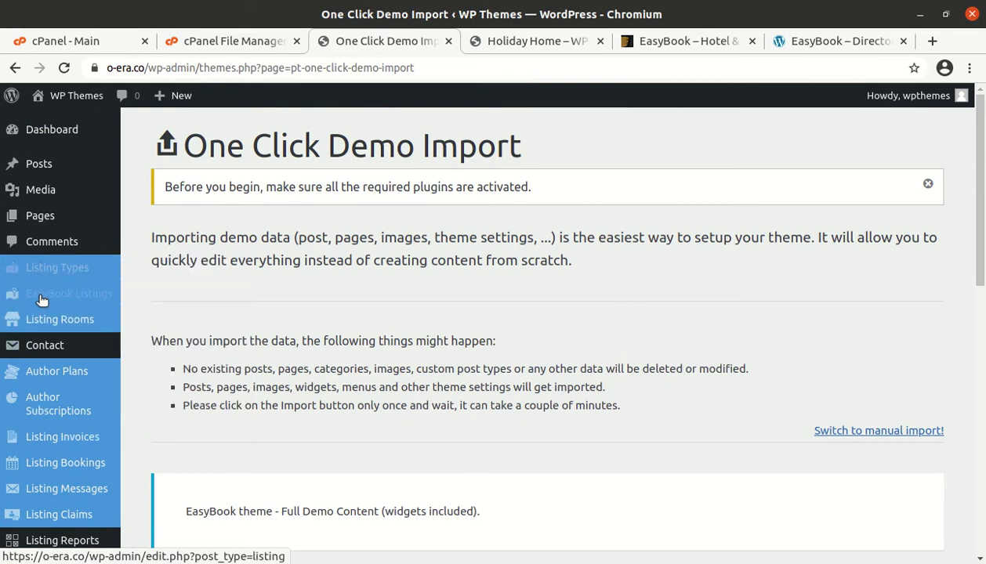
pyautogui.scroll(-4, 49, 353)
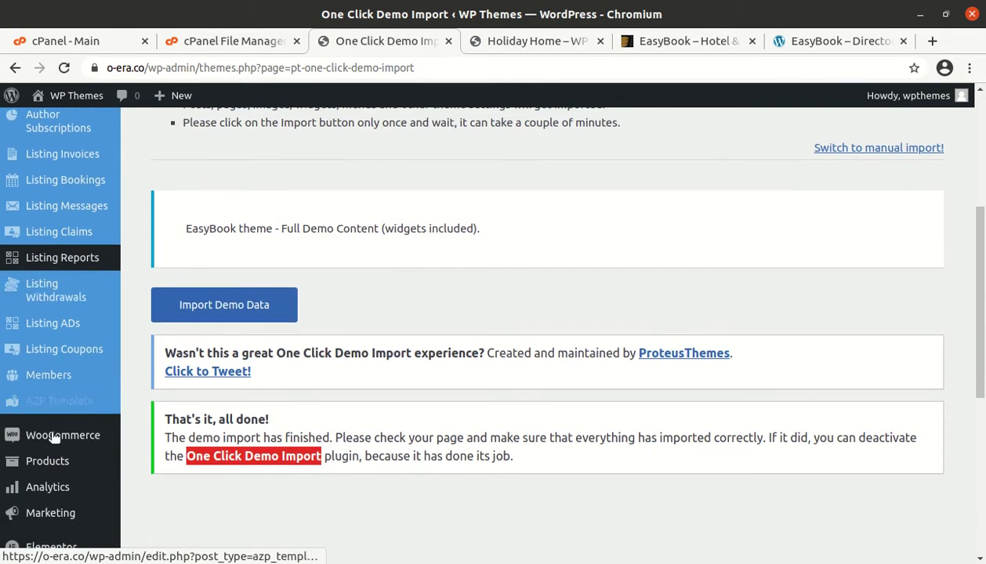
pyautogui.moveTo(63, 449)
pyautogui.scroll(4, 49, 409)
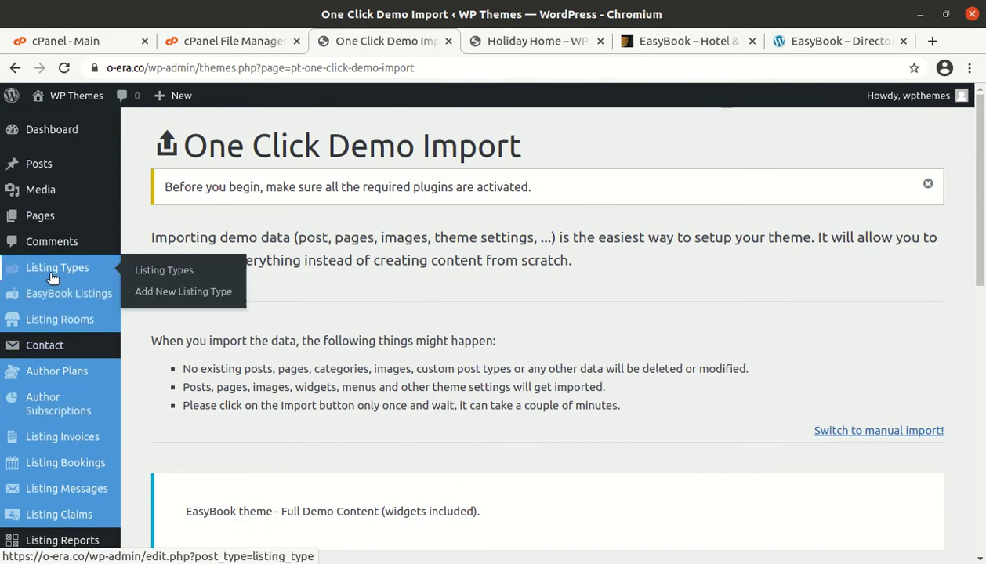
pyautogui.middleClick(148, 278)
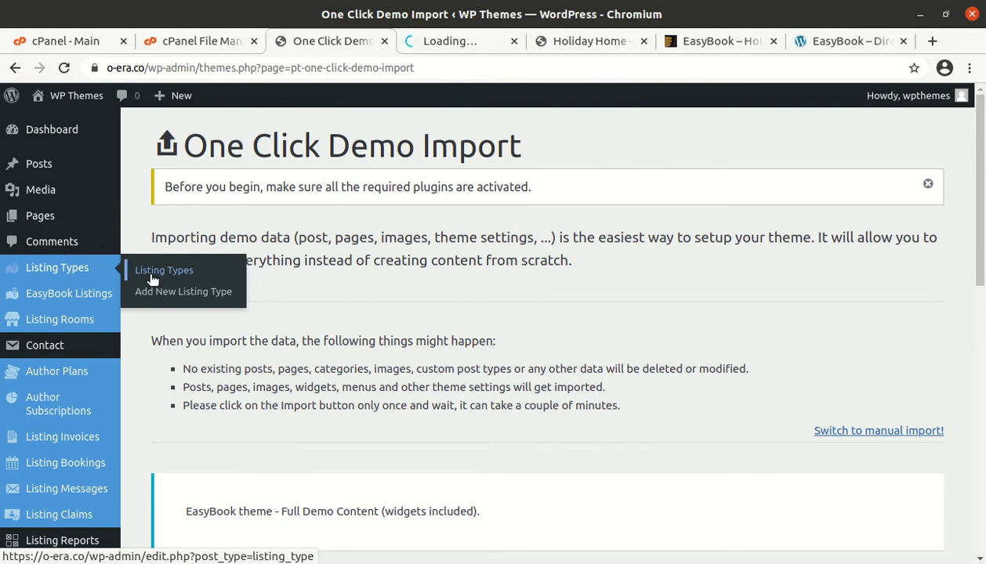
pyautogui.click(449, 44)
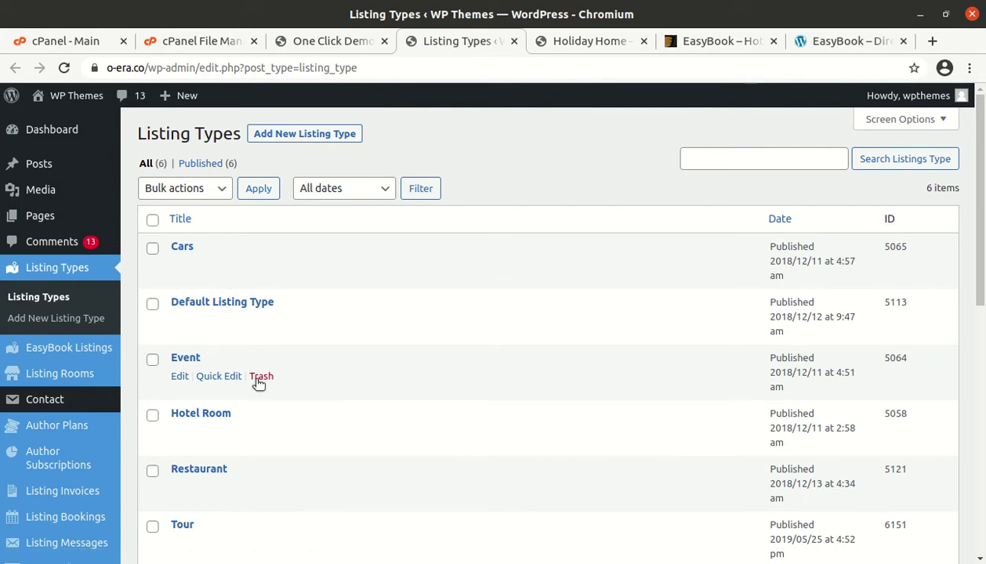
pyautogui.scroll(-3, 208, 424)
pyautogui.scroll(3, 199, 313)
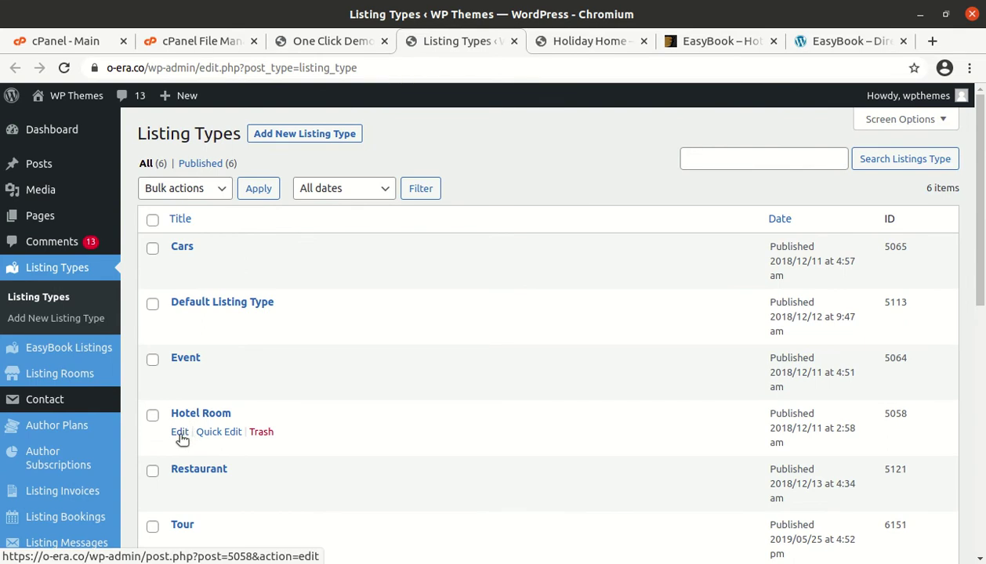
# Step: Open the Hotel Room listing type for editing and examine its general settings, card layout, header filter and custom field options
pyautogui.click(179, 433)
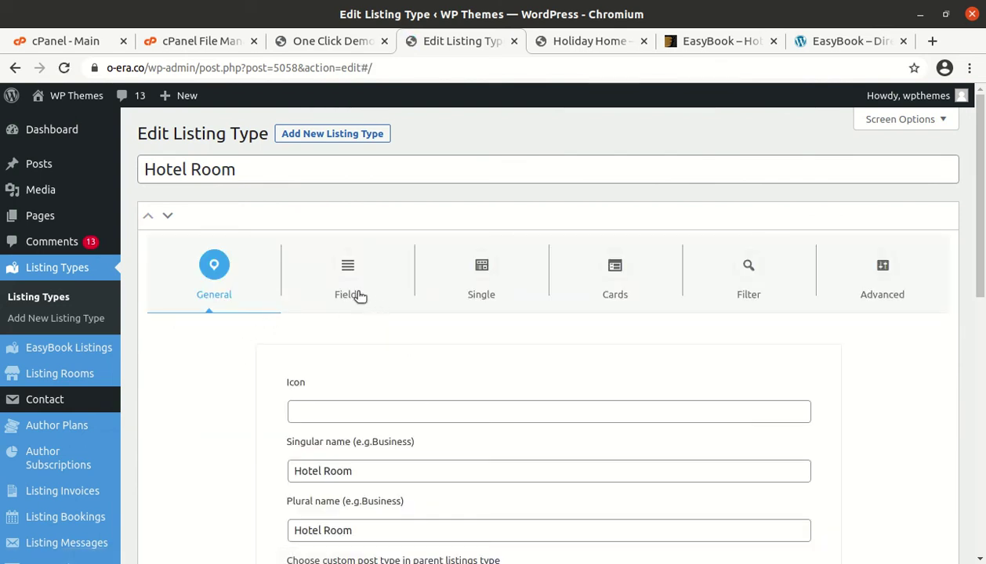
pyautogui.click(349, 276)
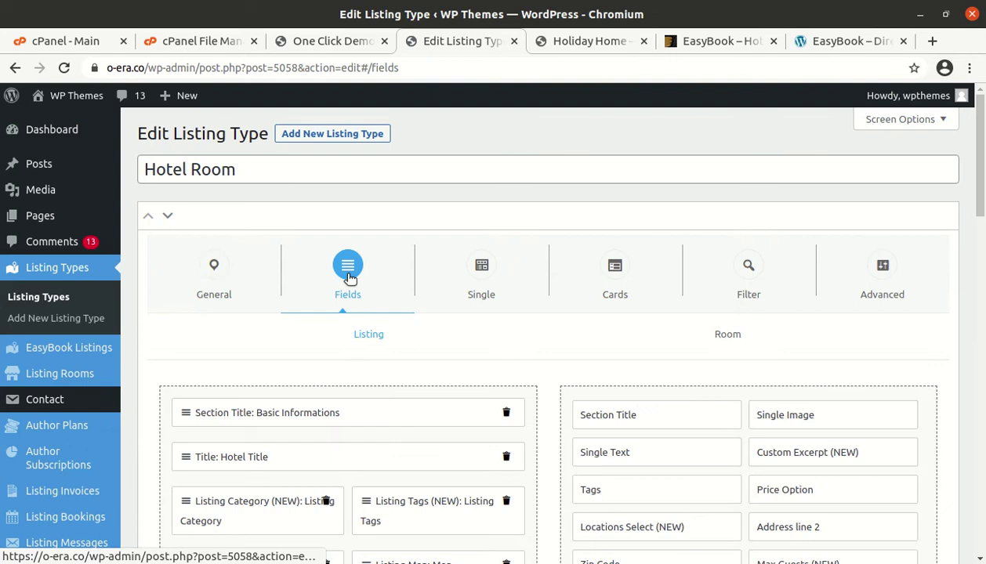
pyautogui.click(470, 279)
pyautogui.click(627, 279)
pyautogui.scroll(-3, 816, 280)
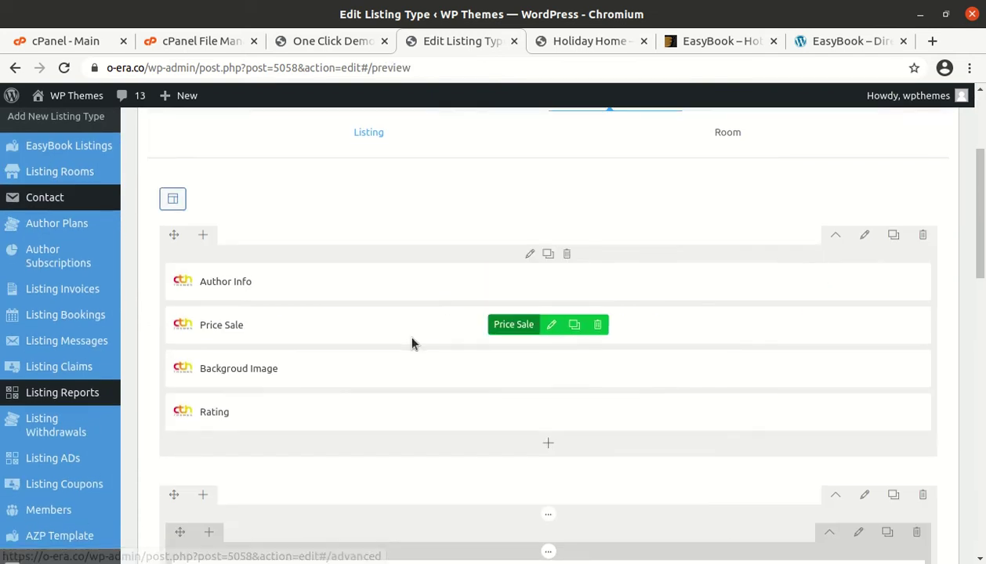
pyautogui.scroll(3, 414, 342)
pyautogui.click(235, 276)
pyautogui.scroll(-3, 367, 315)
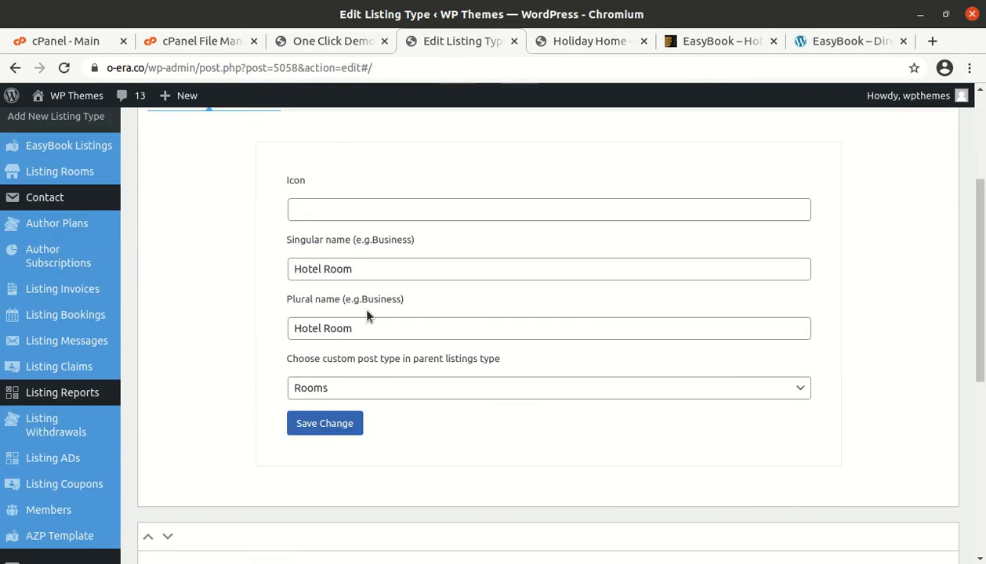
pyautogui.scroll(-3, 367, 315)
pyautogui.scroll(-2, 367, 317)
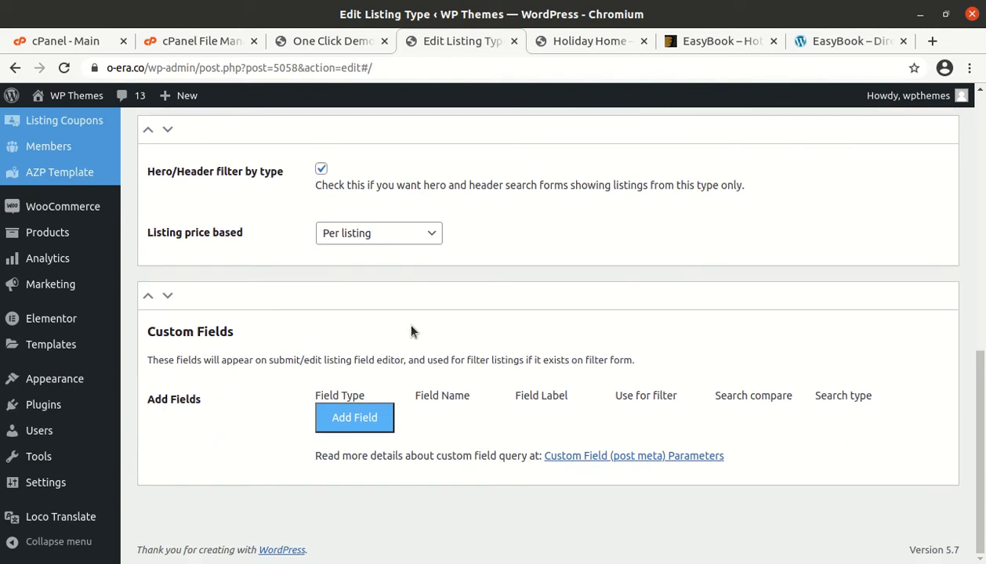
pyautogui.scroll(8, 567, 398)
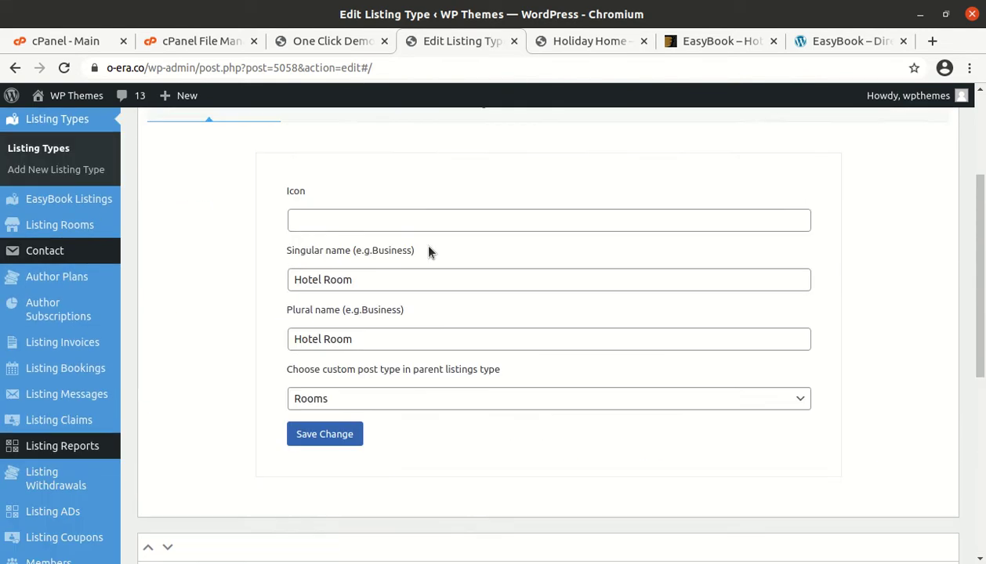
# Step: Review the Hotel Room type's listing submission fields and the additional fields available for it
pyautogui.click(353, 214)
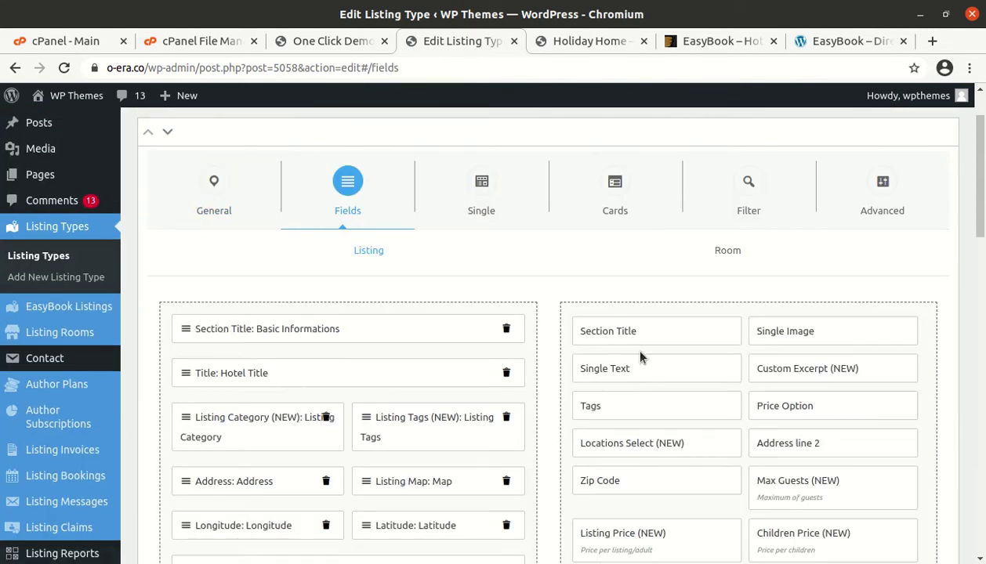
pyautogui.scroll(-2, 487, 352)
pyautogui.scroll(-7, 631, 289)
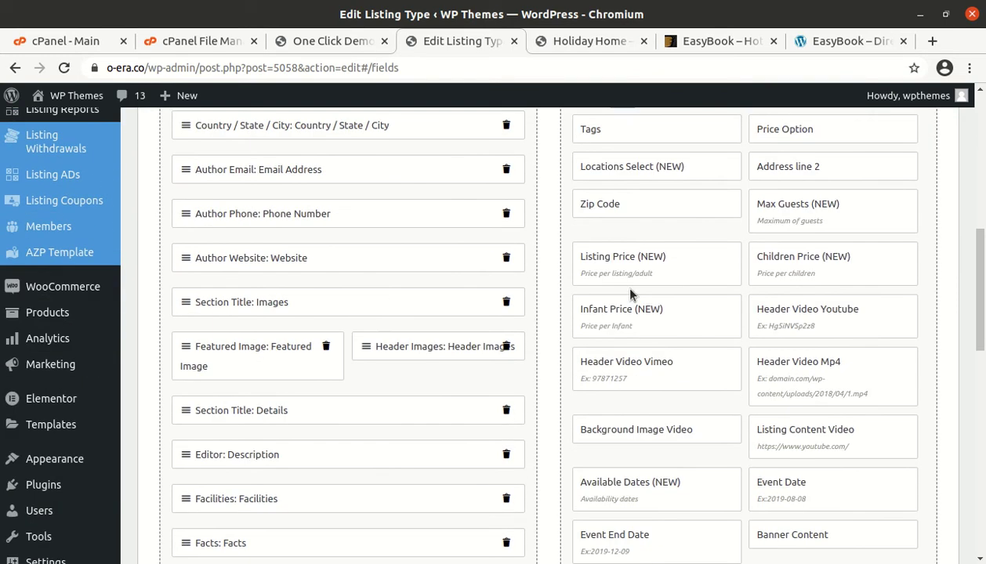
pyautogui.scroll(2, 631, 290)
pyautogui.scroll(7, 630, 291)
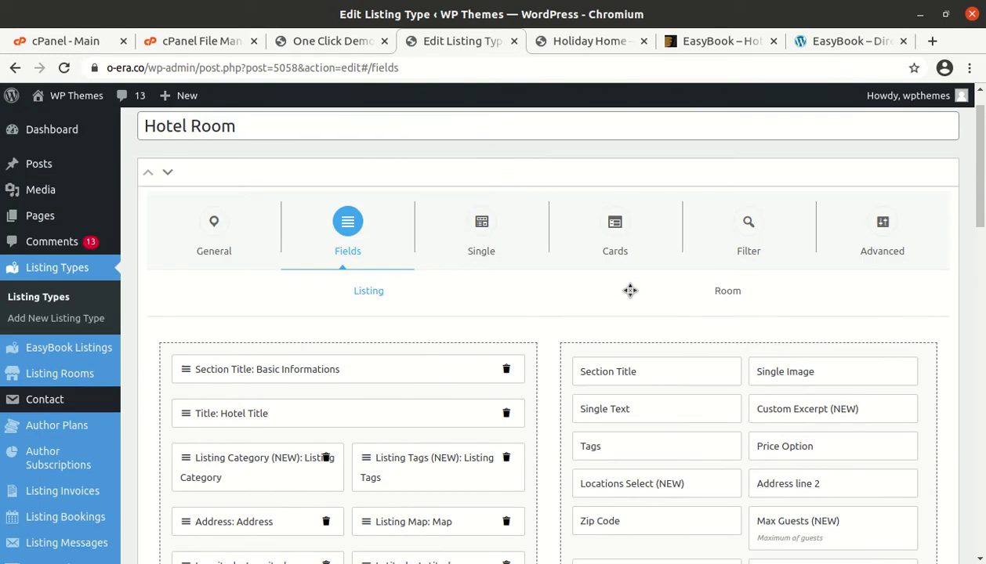
# Step: Examine the Hotel Room type's single-page layouts for Listing, Room and Form Booking, and its Rating fields
pyautogui.click(500, 249)
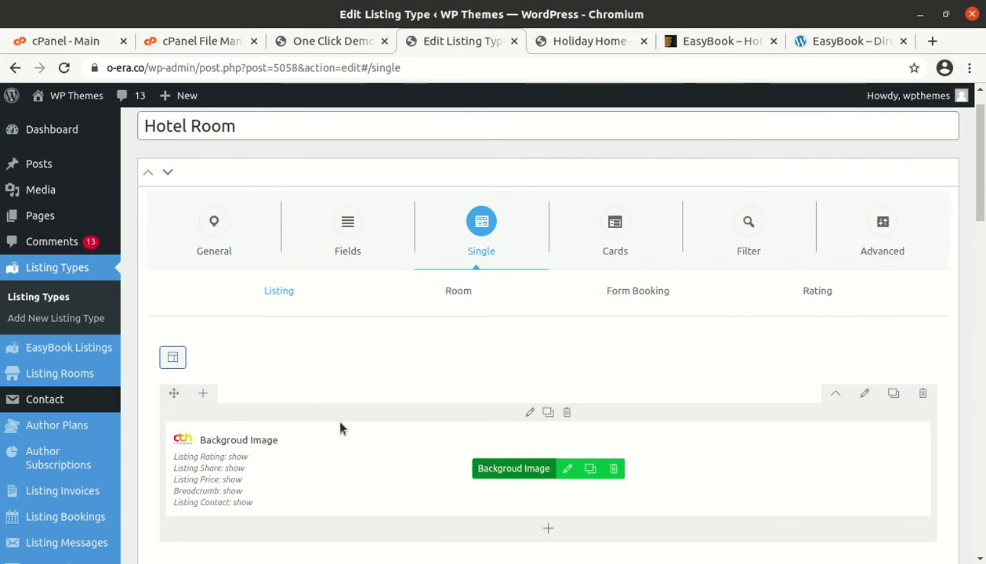
pyautogui.scroll(-3, 632, 268)
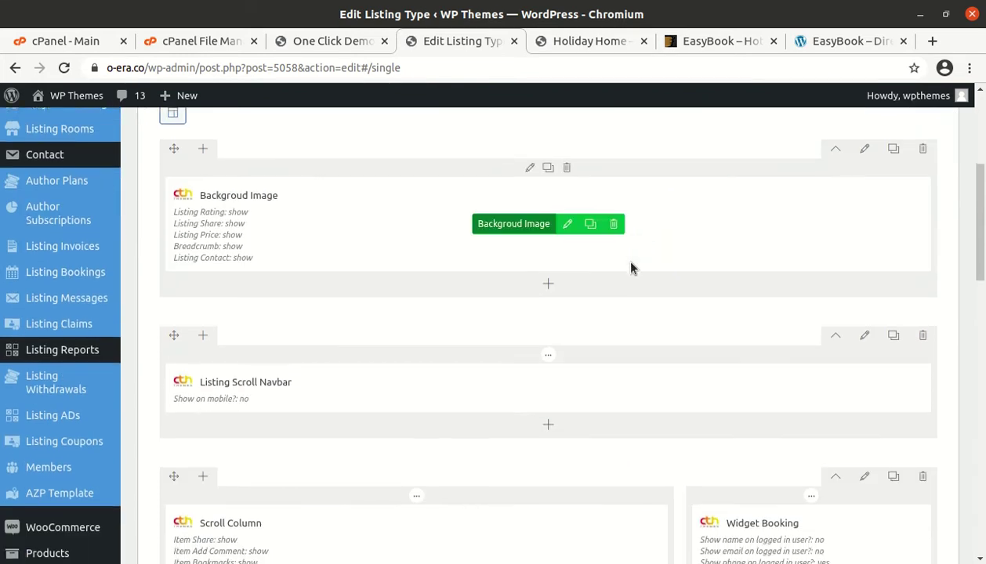
pyautogui.scroll(-3, 632, 268)
pyautogui.scroll(7, 632, 267)
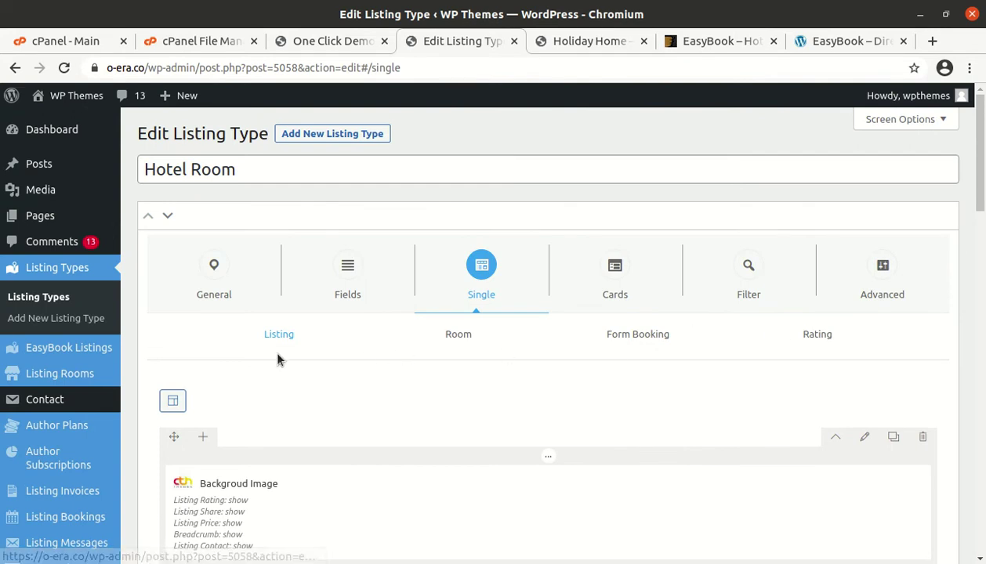
pyautogui.click(449, 332)
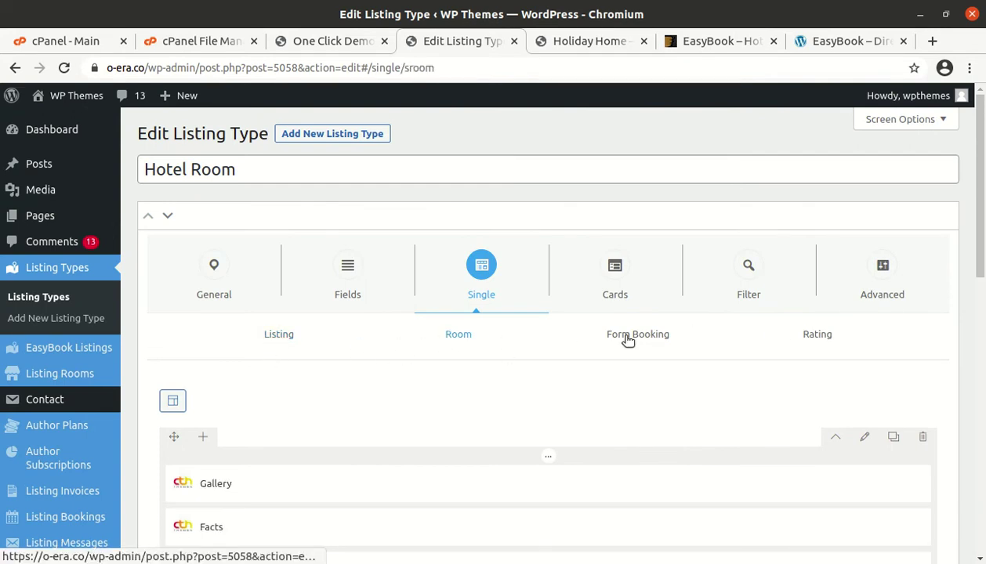
pyautogui.click(627, 337)
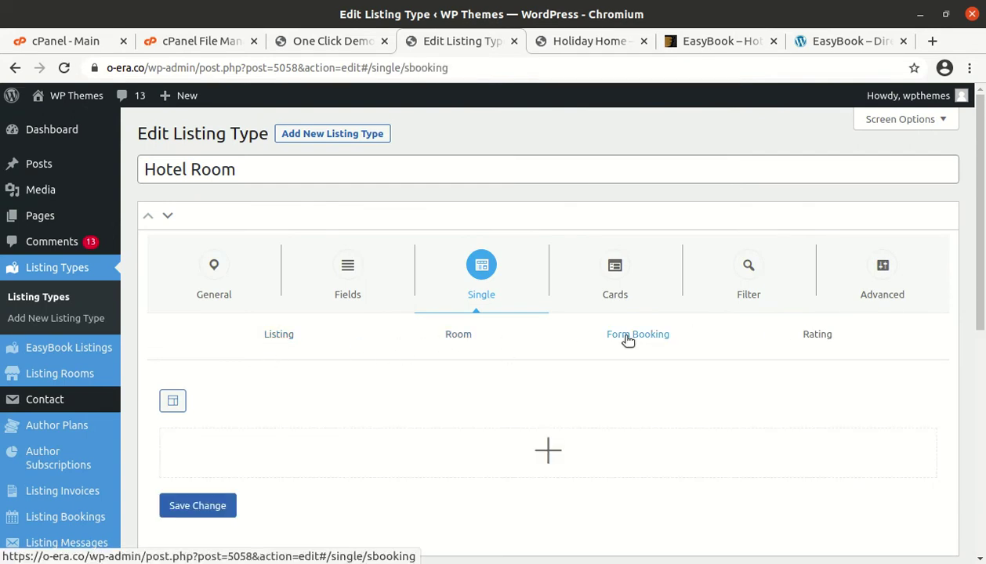
pyautogui.click(826, 340)
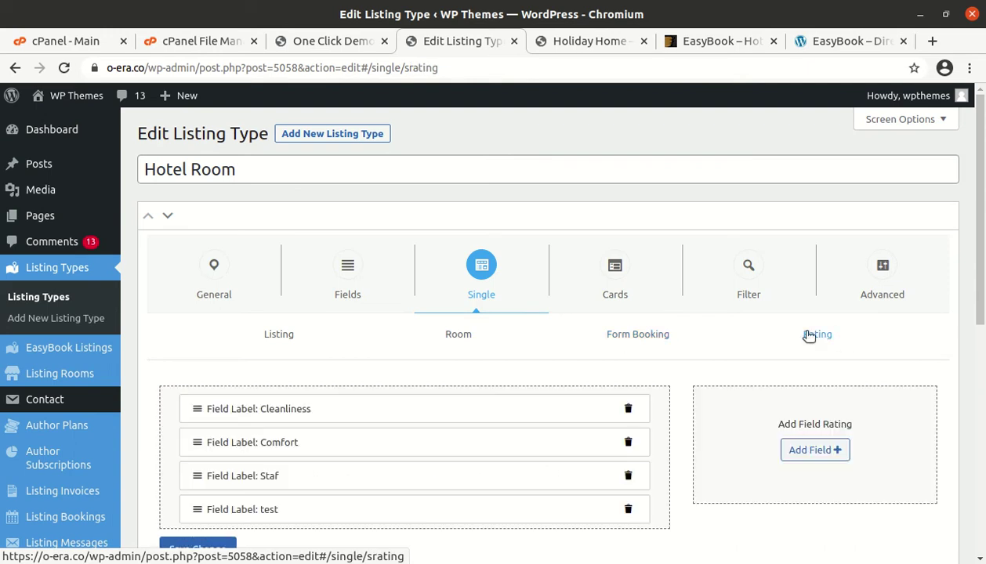
# Step: View the Hotel Room type's Cards, Filter and Advanced schema markup settings
pyautogui.click(628, 287)
pyautogui.click(763, 298)
pyautogui.click(833, 286)
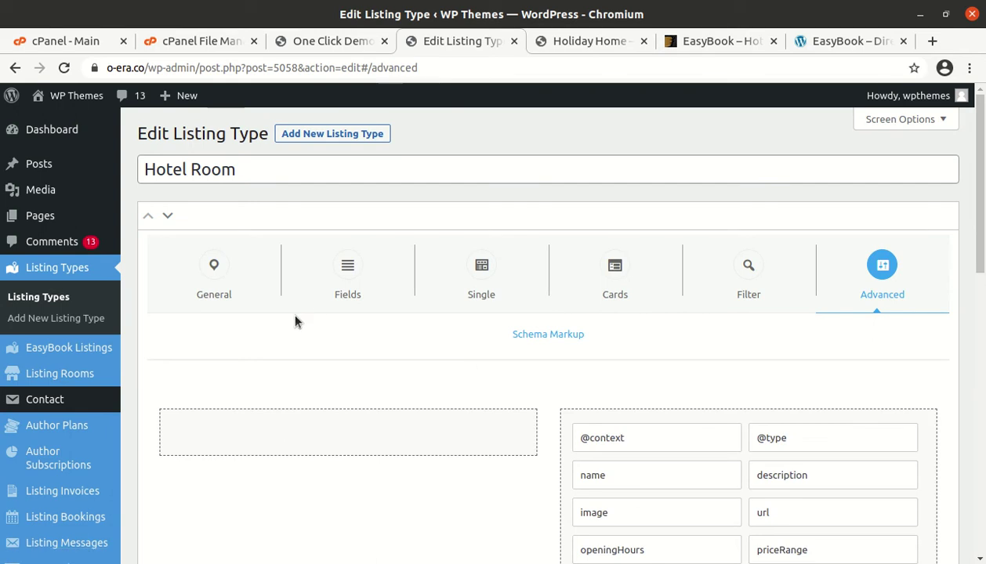
# Step: Open the EasyBook Listings overview in a separate tab and close the Hotel Room type editor
pyautogui.scroll(-3, 87, 309)
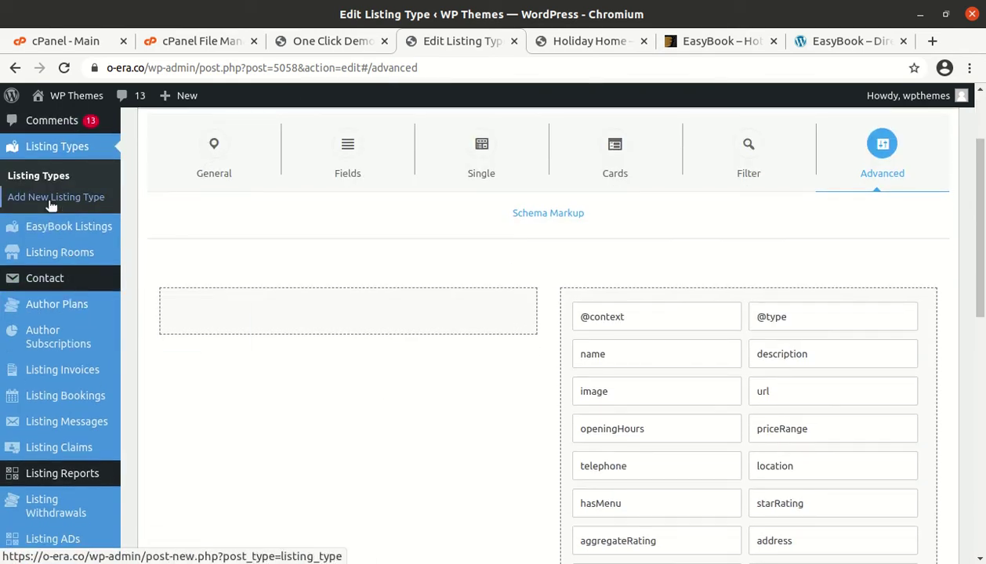
pyautogui.moveTo(69, 227)
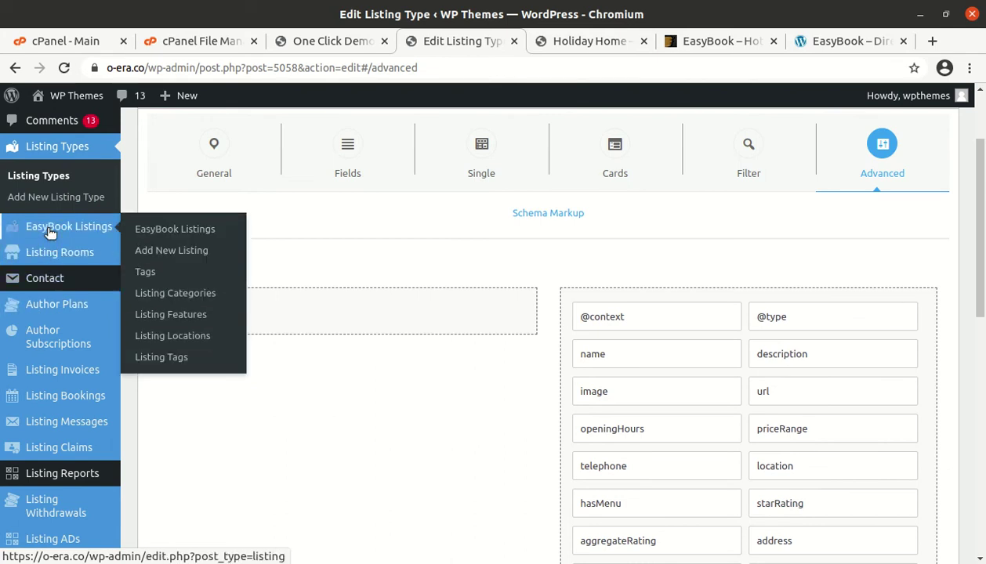
pyautogui.middleClick(150, 235)
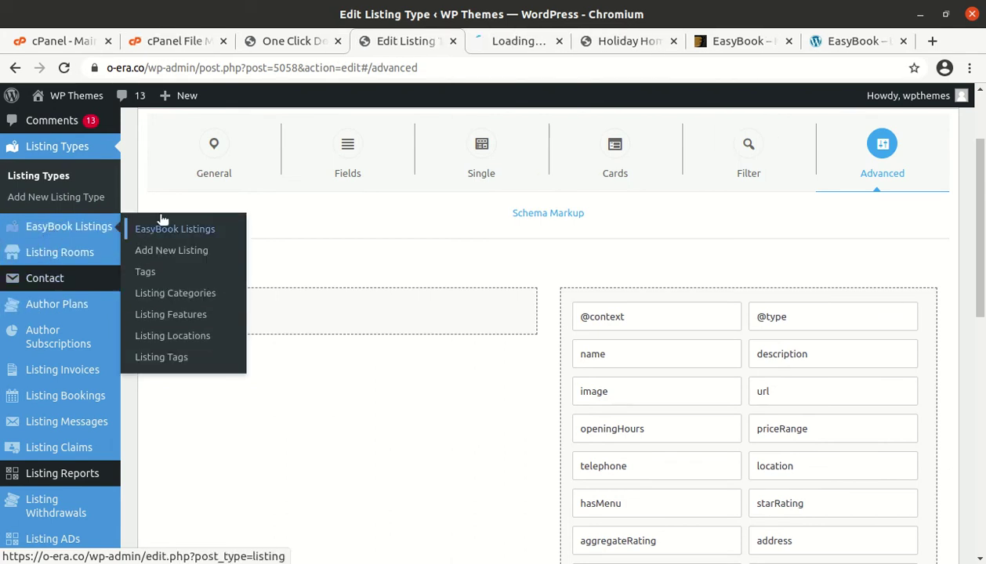
pyautogui.click(448, 41)
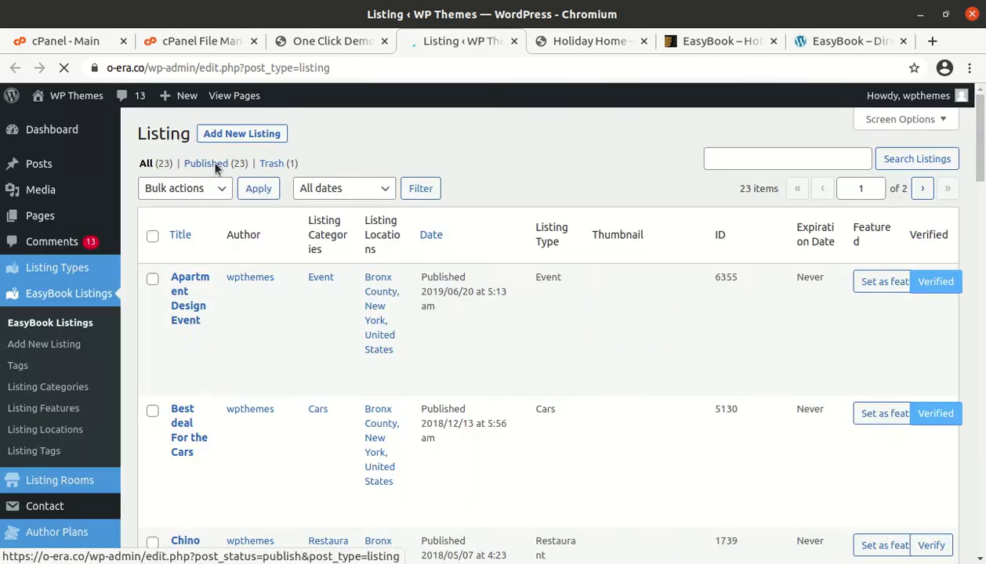
# Step: Open the Apartment Design Event listing for editing and review its description, excerpt, categories, features and discussion settings
pyautogui.click(179, 340)
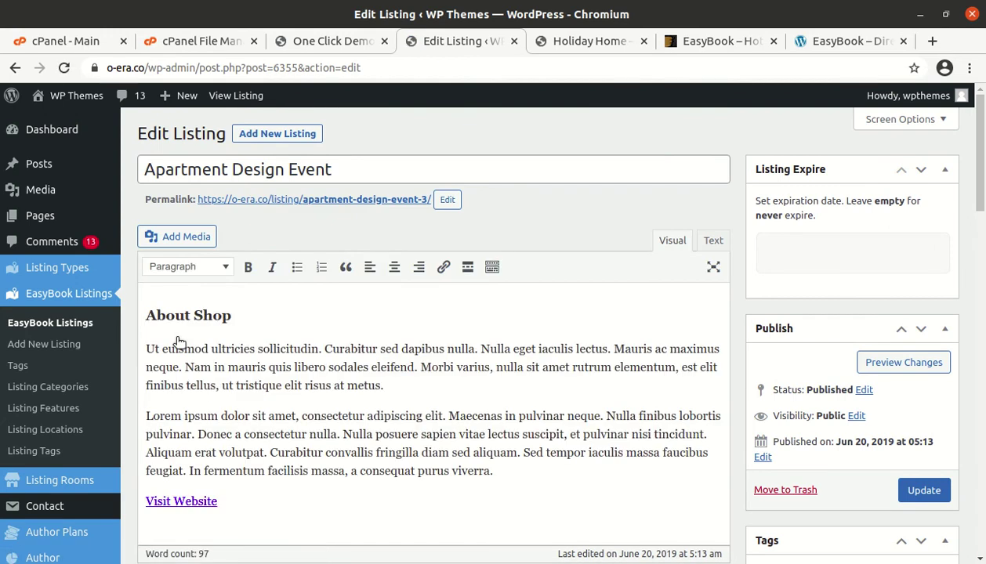
pyautogui.scroll(-10, 283, 392)
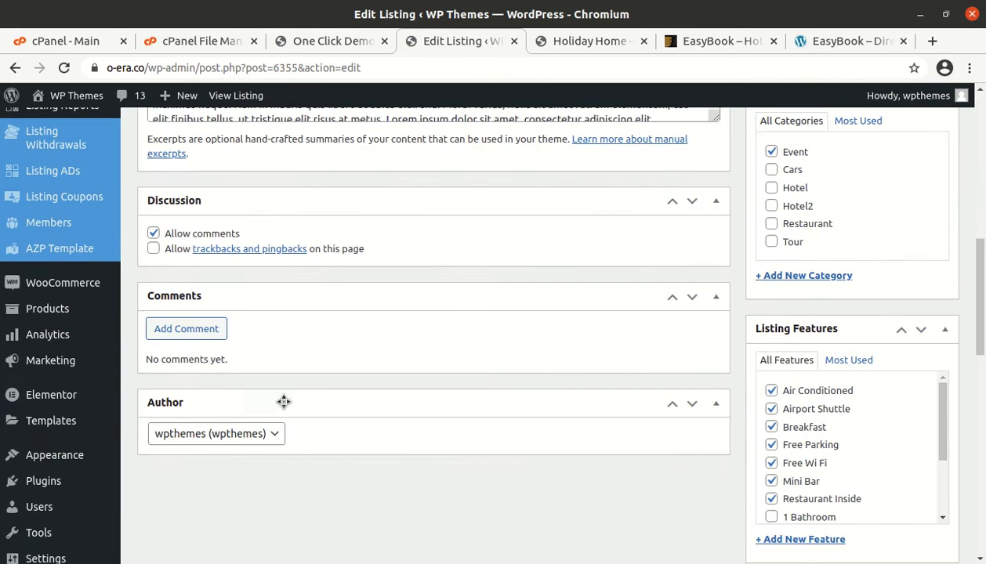
pyautogui.scroll(4, 400, 394)
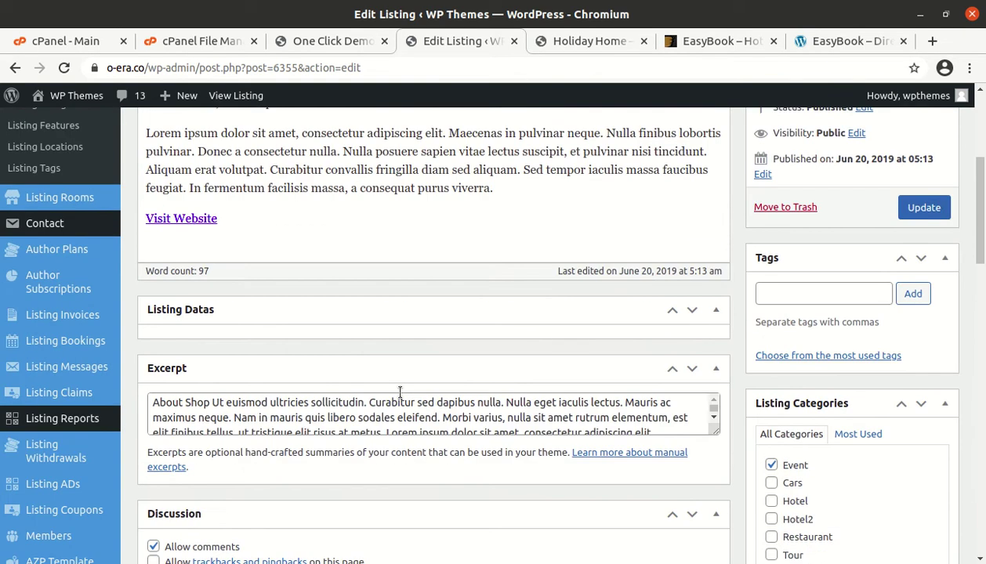
pyautogui.scroll(4, 263, 366)
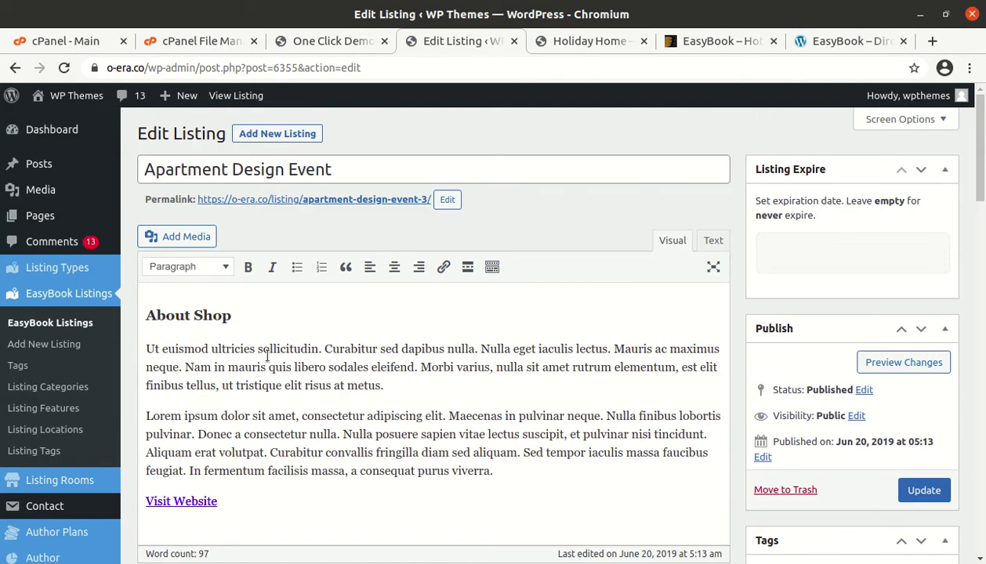
pyautogui.scroll(-3, 275, 384)
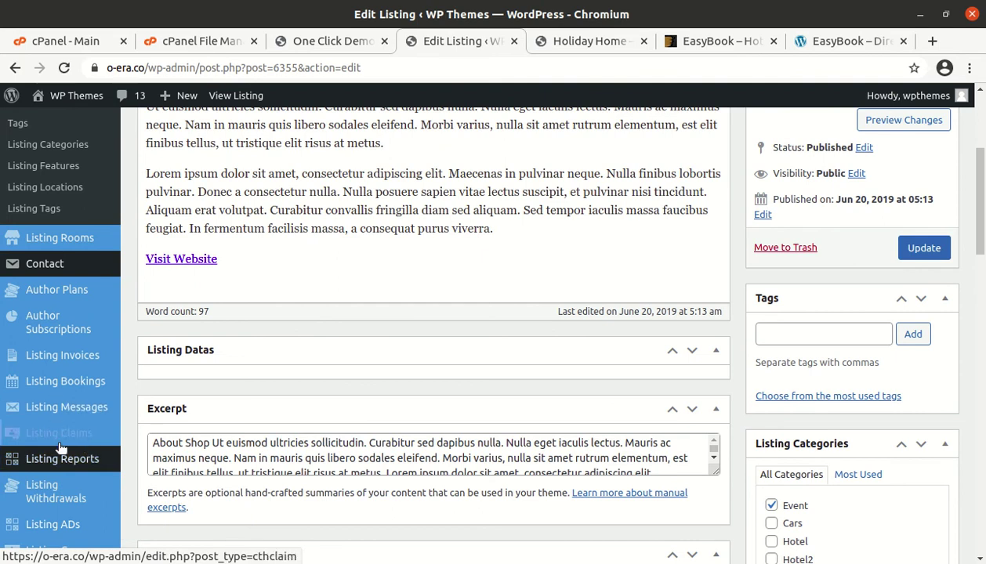
pyautogui.scroll(-5, 63, 462)
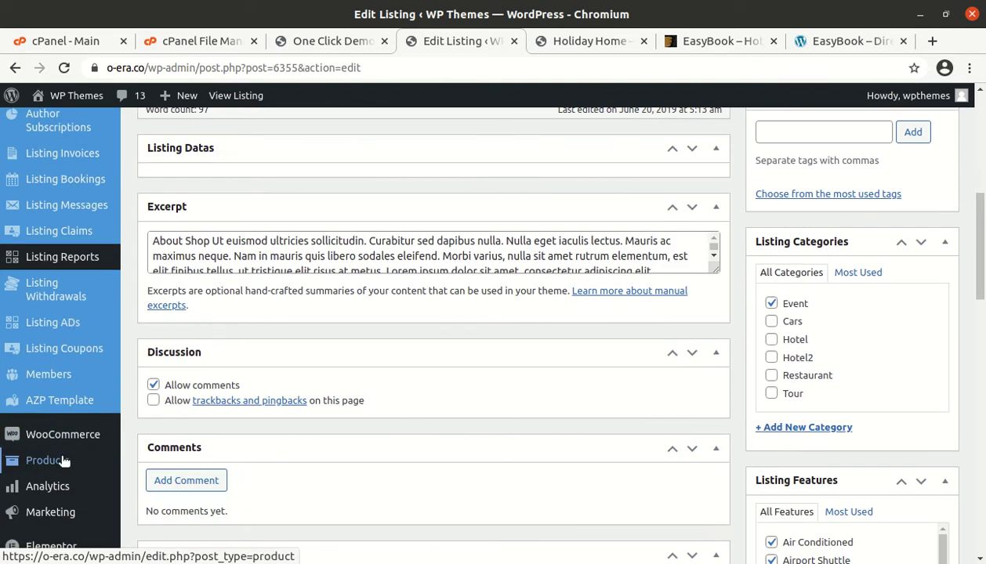
pyautogui.moveTo(48, 447)
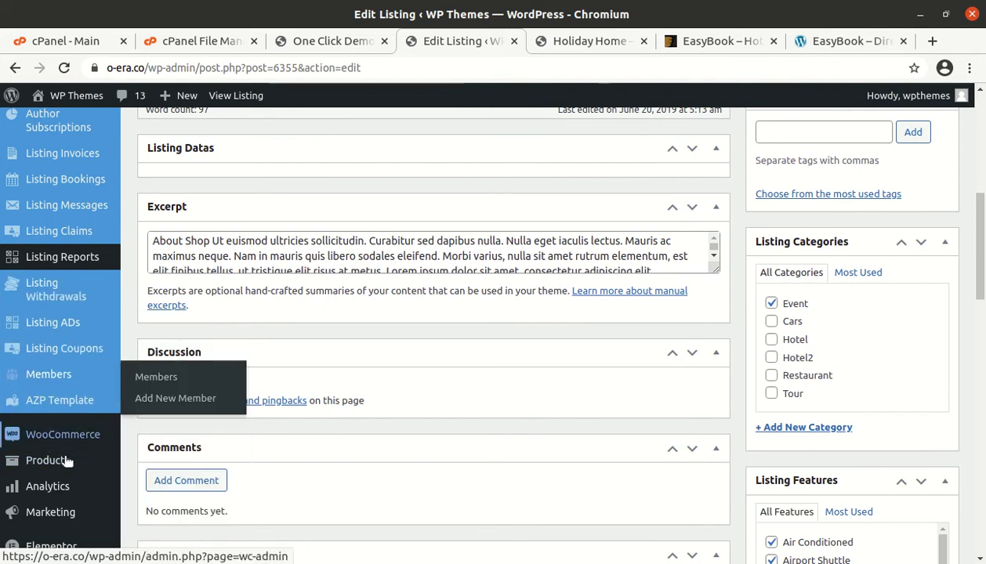
# Step: Examine the Apartment Design Event listing's comments, author, features and location settings
pyautogui.scroll(-4, 196, 441)
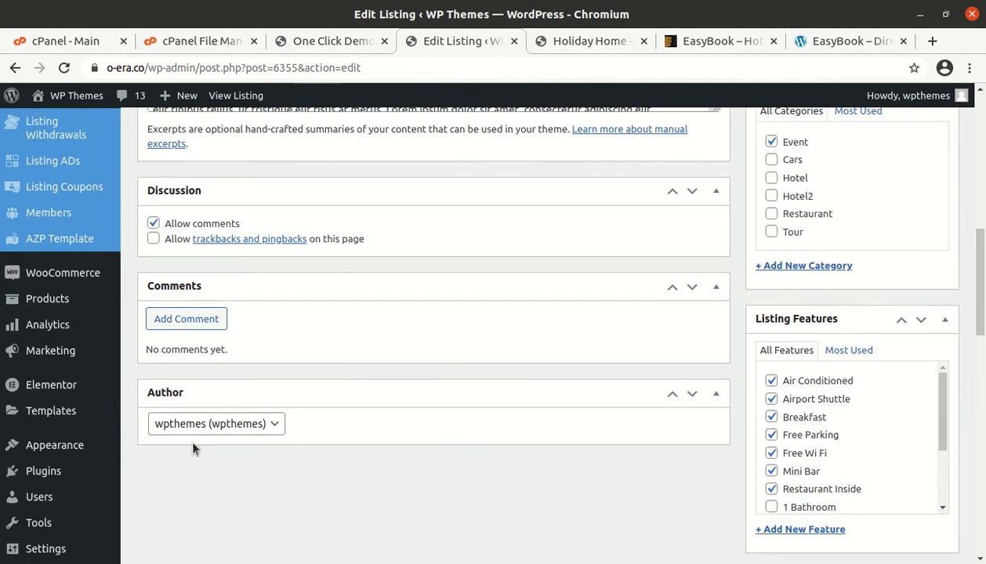
pyautogui.scroll(-8, 178, 452)
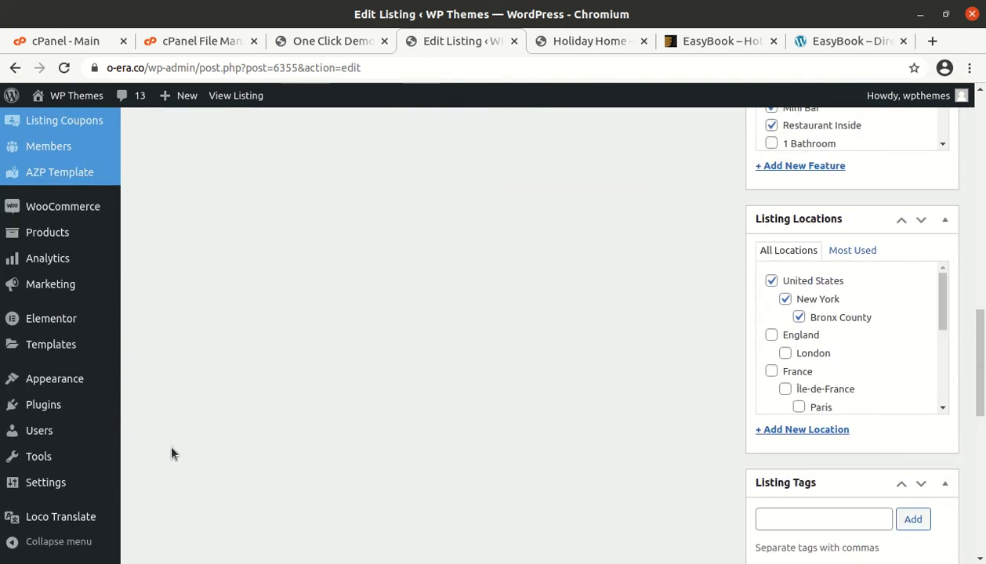
pyautogui.moveTo(44, 522)
pyautogui.scroll(15, 355, 474)
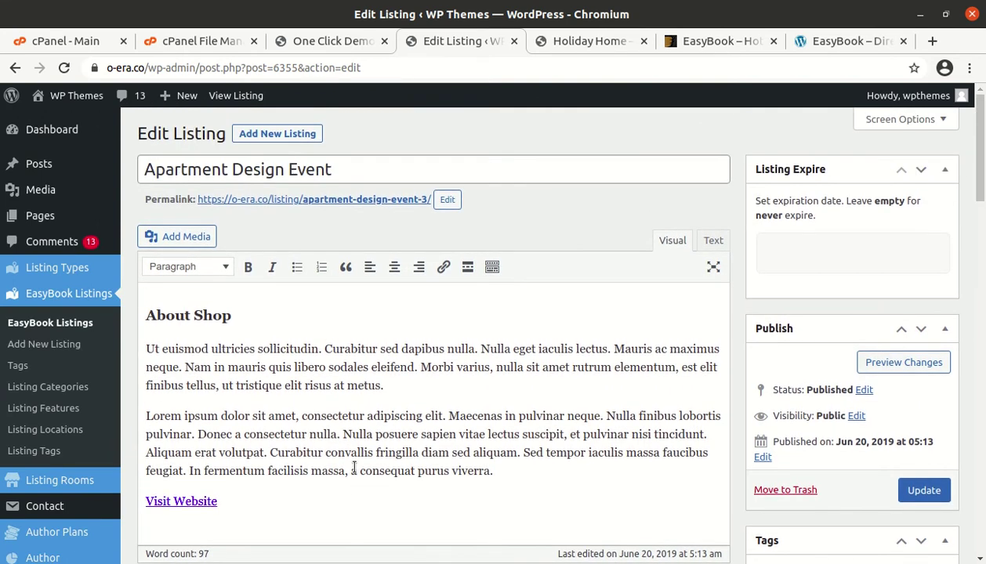
pyautogui.scroll(-10, 260, 354)
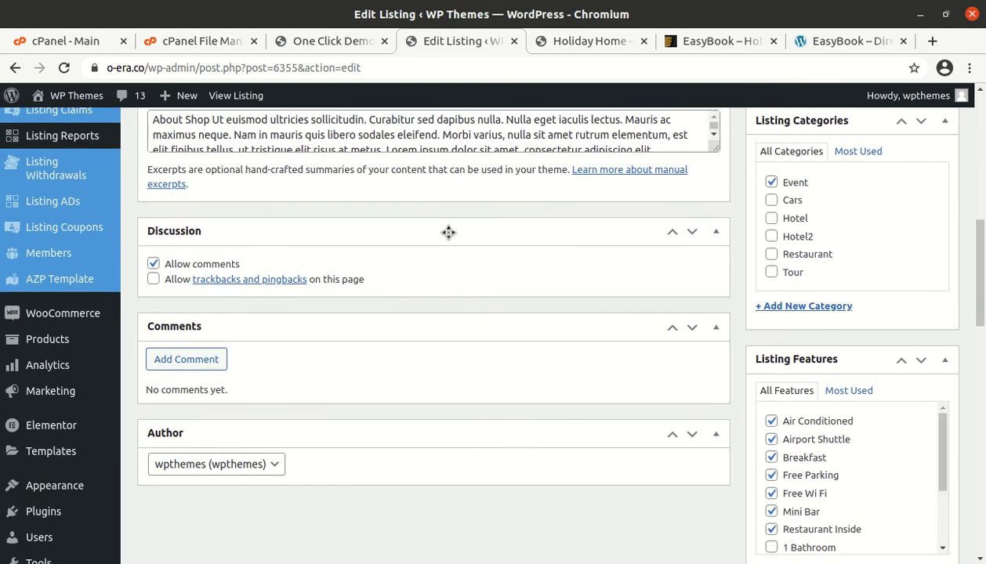
# Step: Look through the admin sections for listings, contact forms, Appearance, Plugins, Tools and Settings
pyautogui.scroll(4, 100, 493)
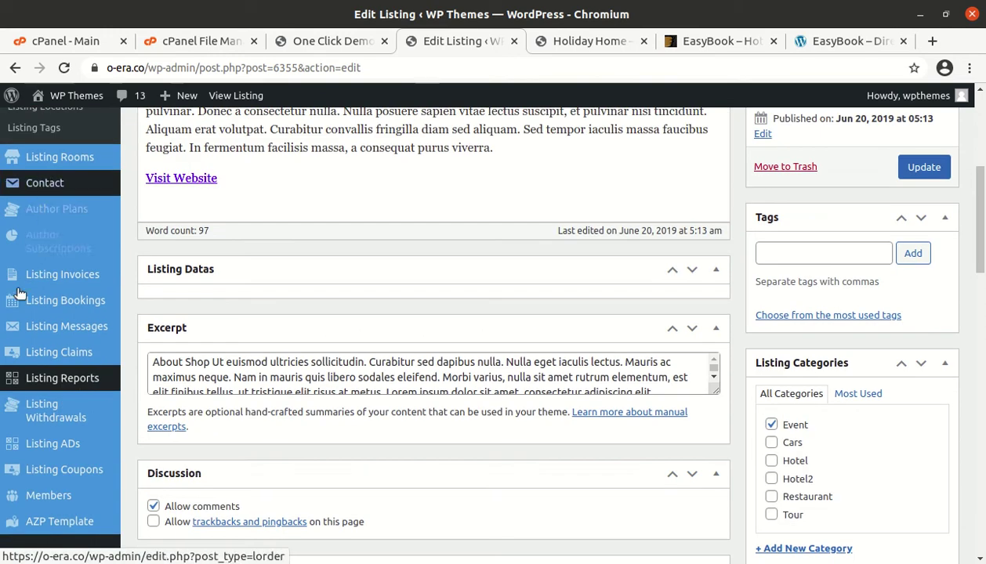
pyautogui.scroll(-3, 41, 355)
pyautogui.scroll(-4, 43, 313)
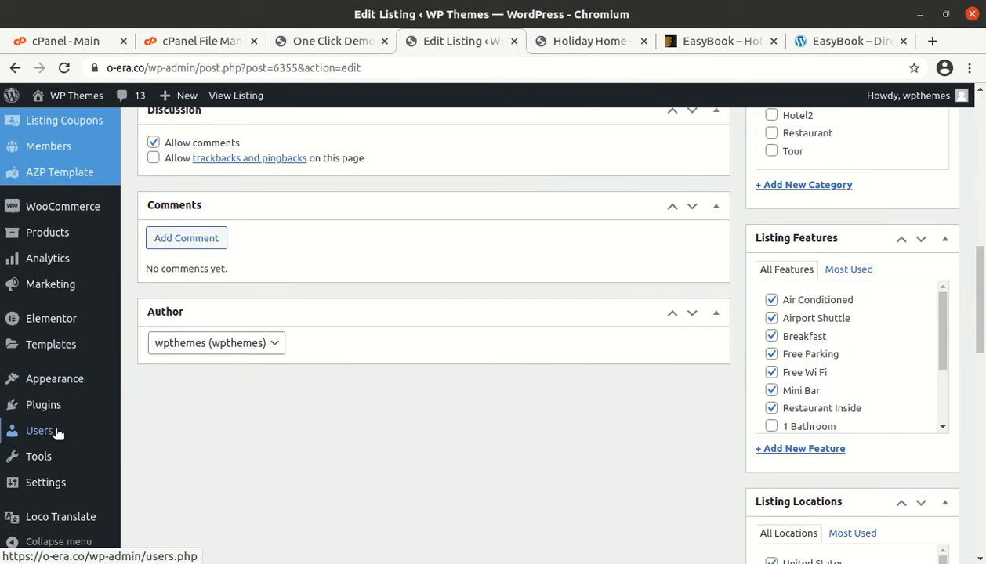
pyautogui.moveTo(56, 389)
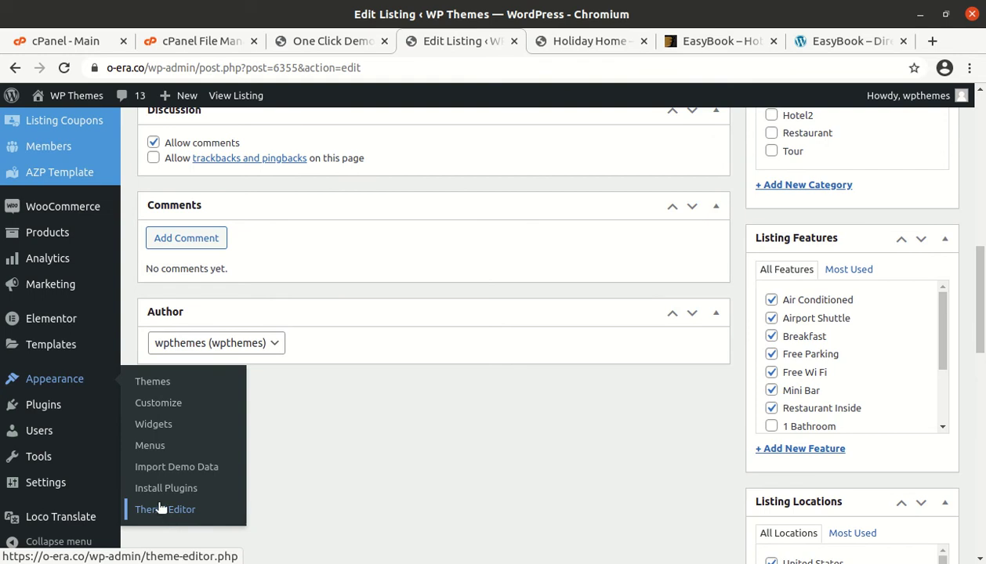
pyautogui.moveTo(94, 417)
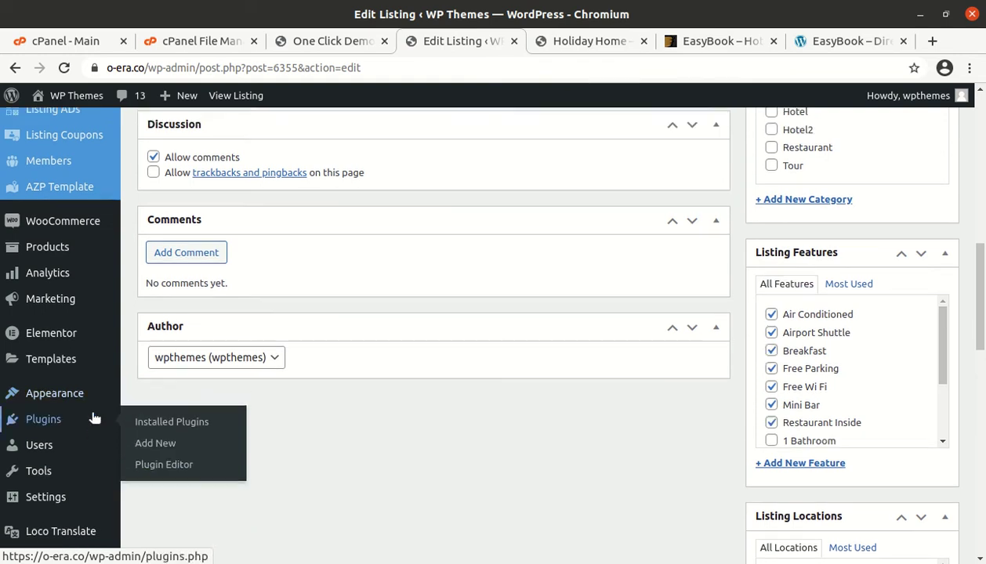
pyautogui.scroll(10, 94, 417)
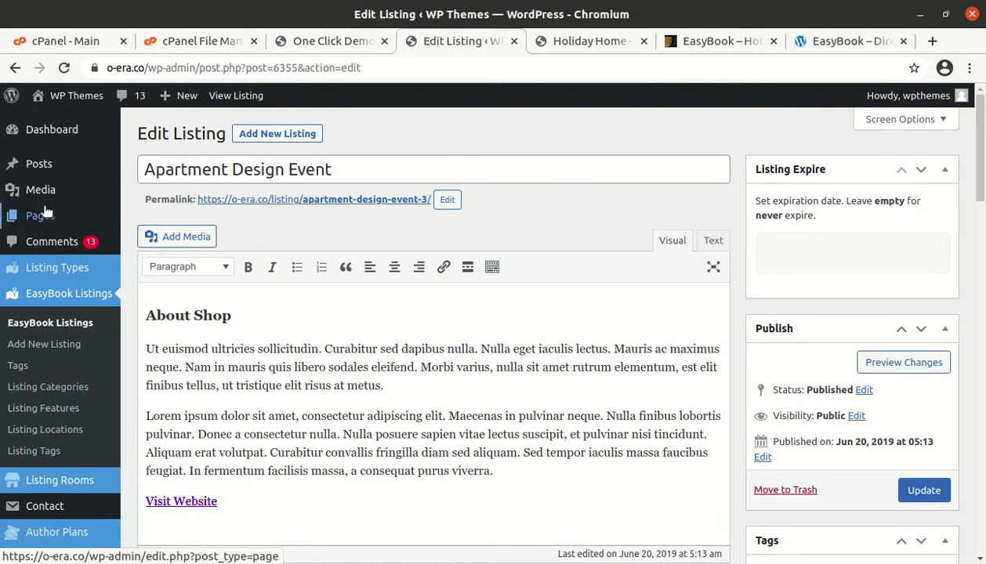
pyautogui.moveTo(43, 194)
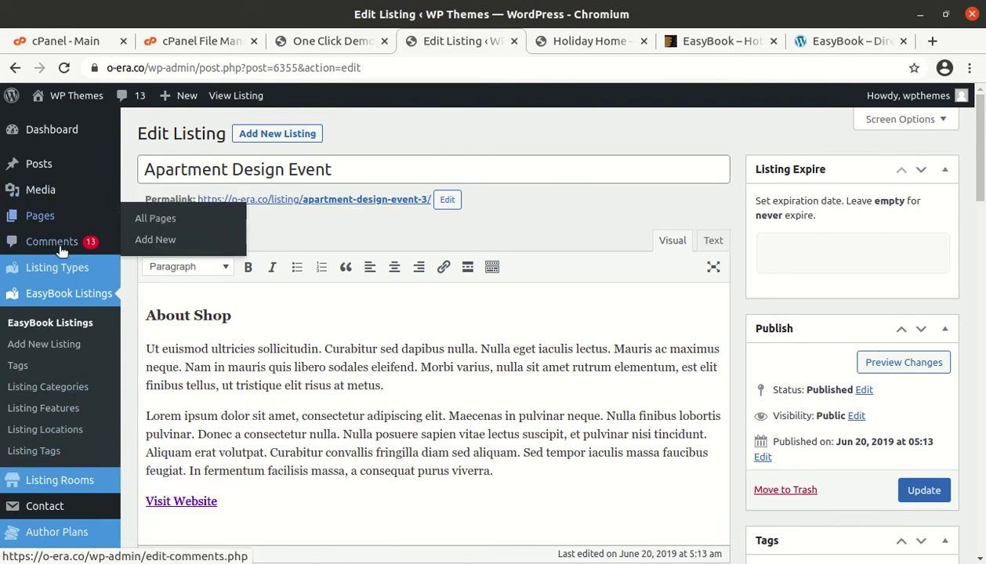
pyautogui.moveTo(61, 259)
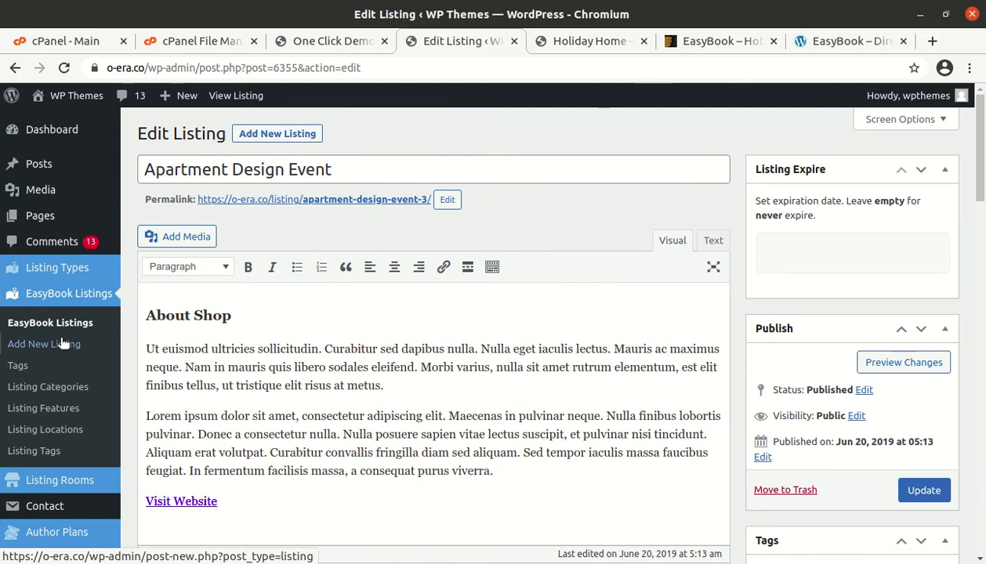
pyautogui.scroll(-1, 55, 388)
pyautogui.scroll(-5, 55, 387)
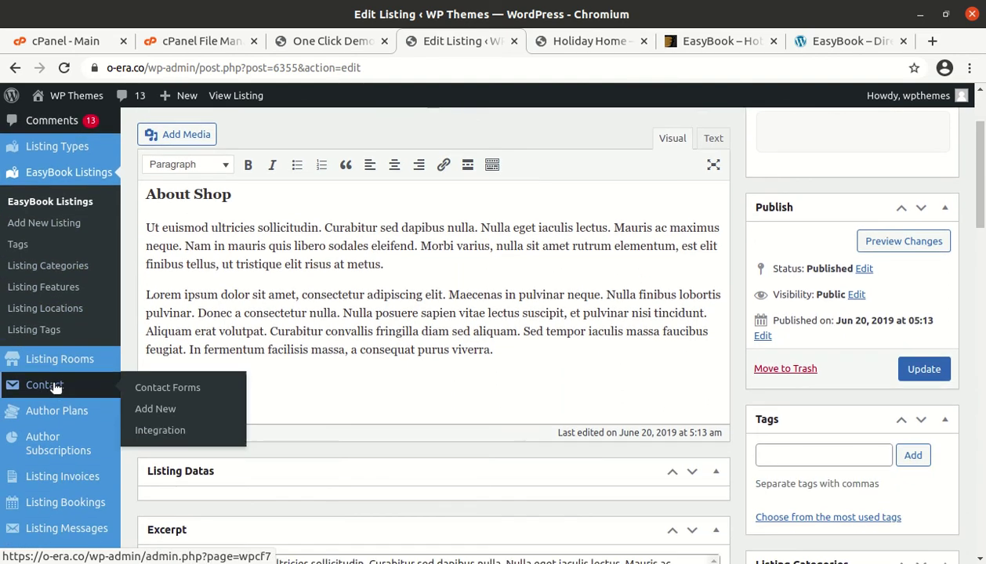
pyautogui.scroll(-6, 55, 387)
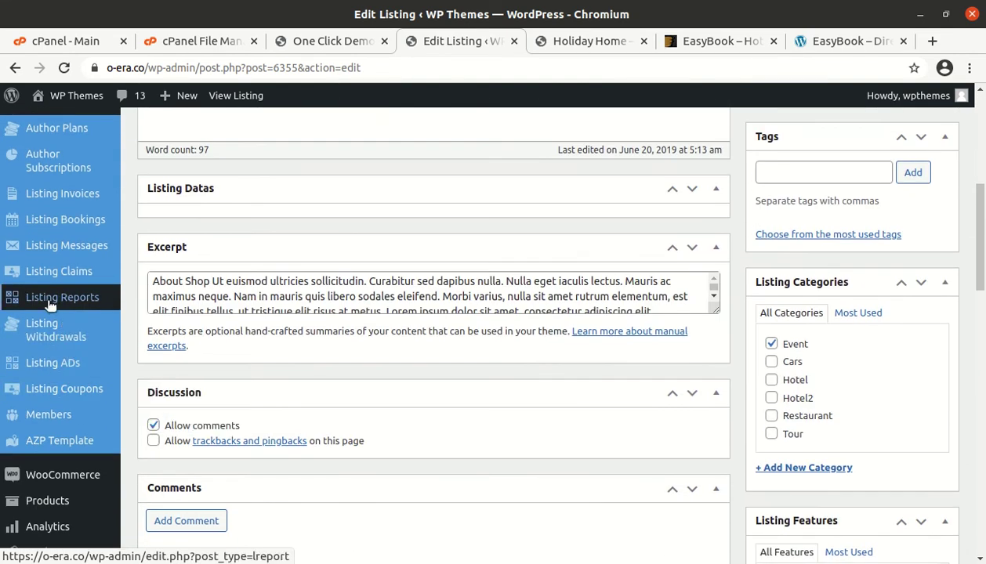
pyautogui.scroll(-3, 57, 399)
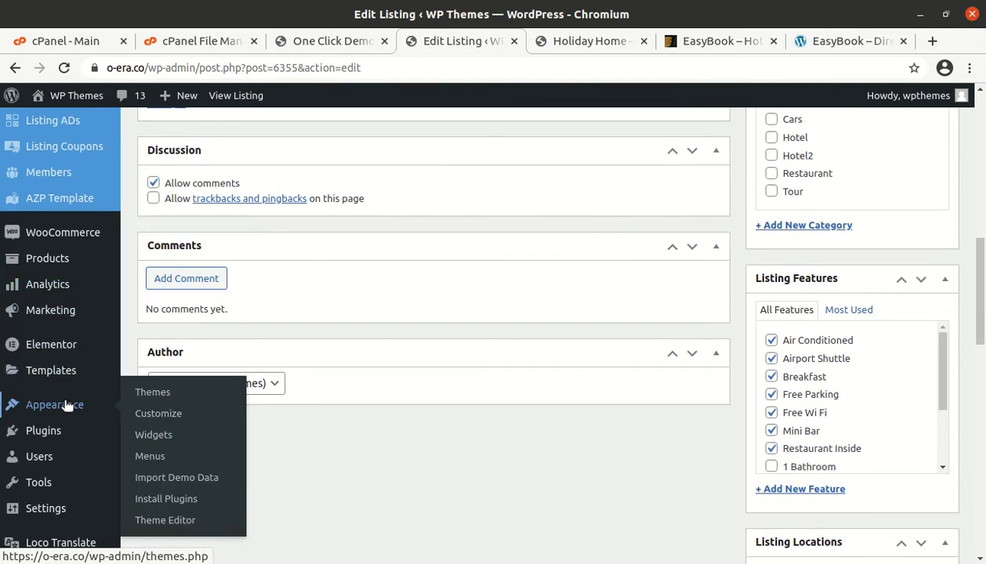
pyautogui.scroll(-3, 102, 423)
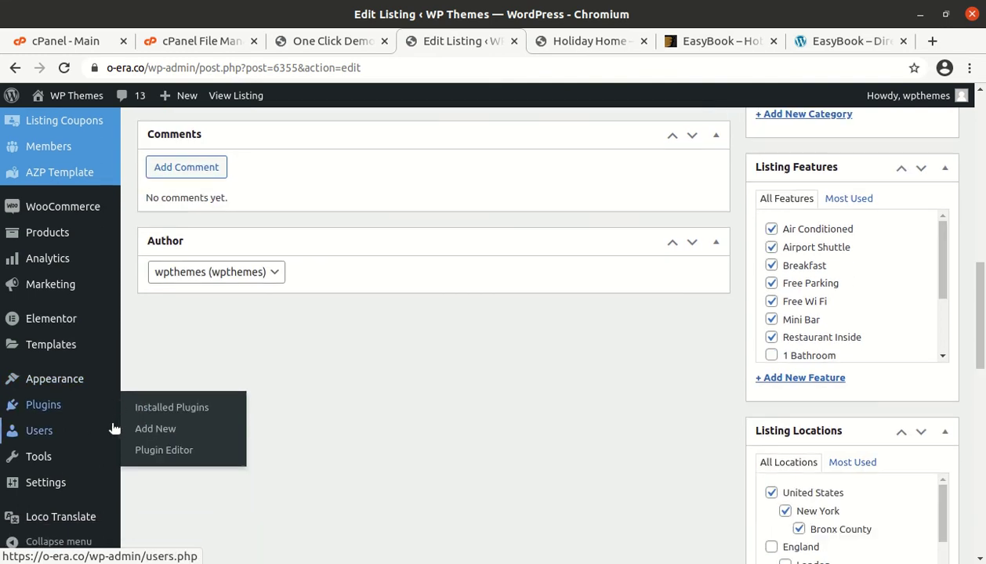
pyautogui.moveTo(47, 461)
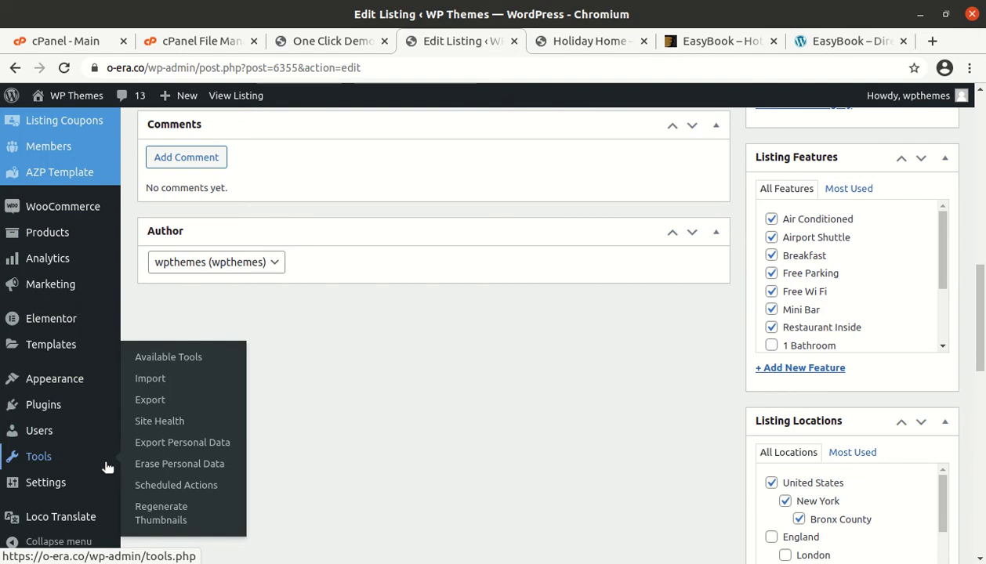
pyautogui.moveTo(83, 487)
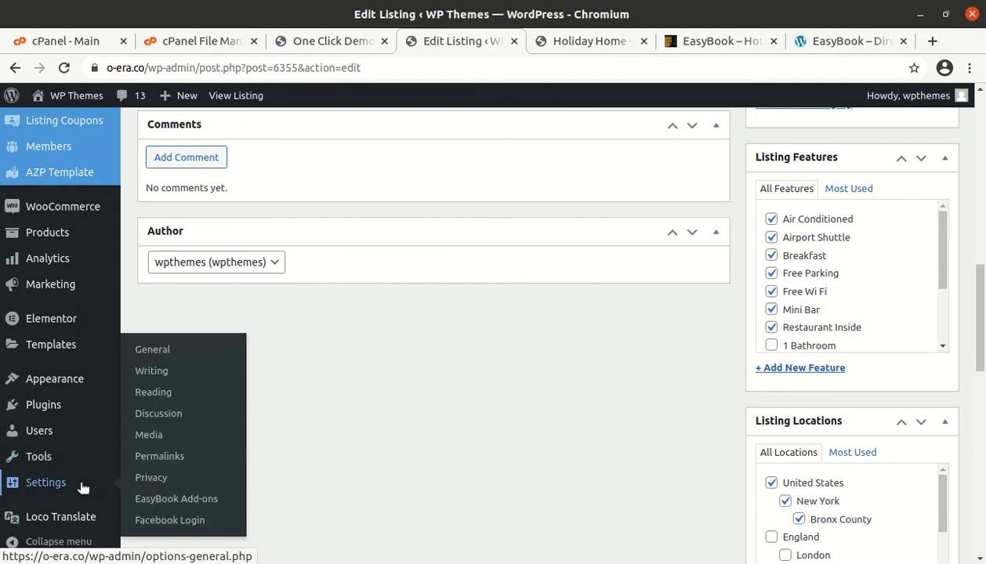
# Step: Open the theme customizer, view its General Options and open the Site Identity settings
pyautogui.scroll(2, 83, 488)
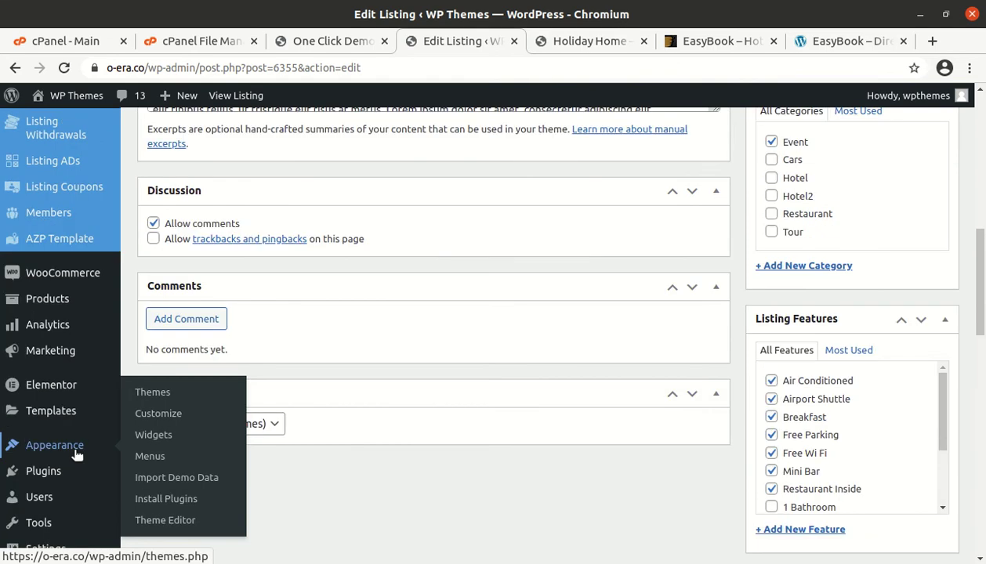
pyautogui.click(160, 419)
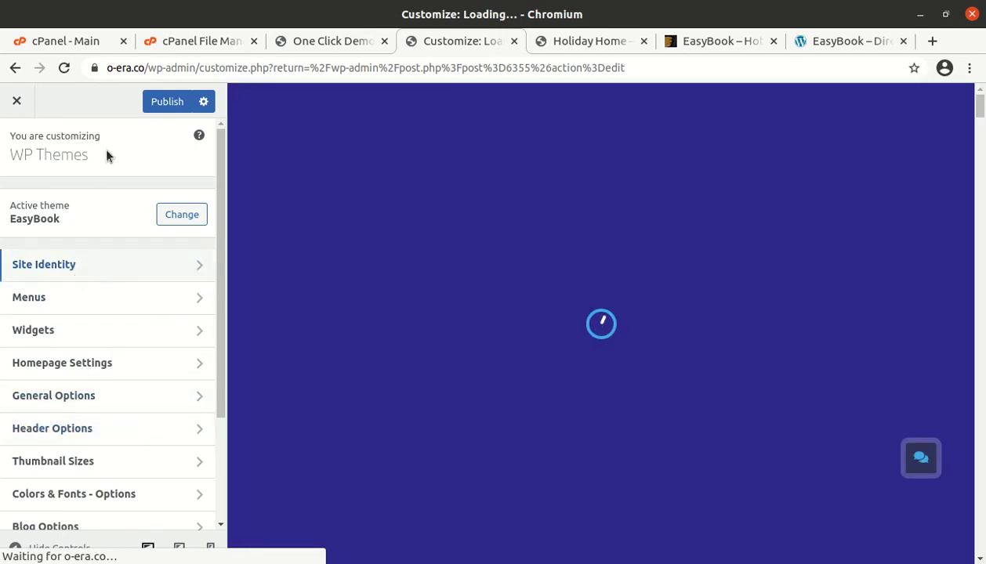
pyautogui.click(95, 395)
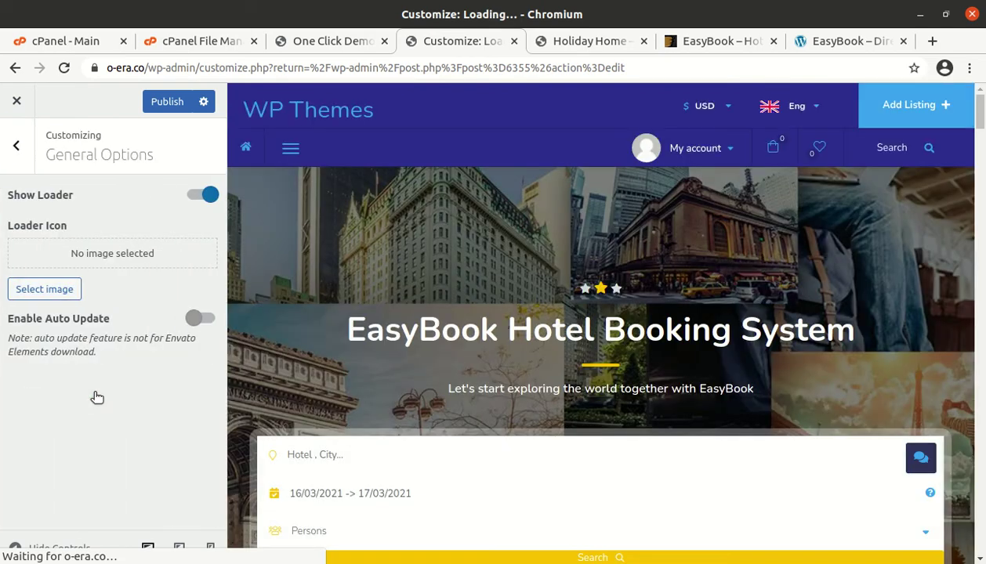
pyautogui.click(233, 107)
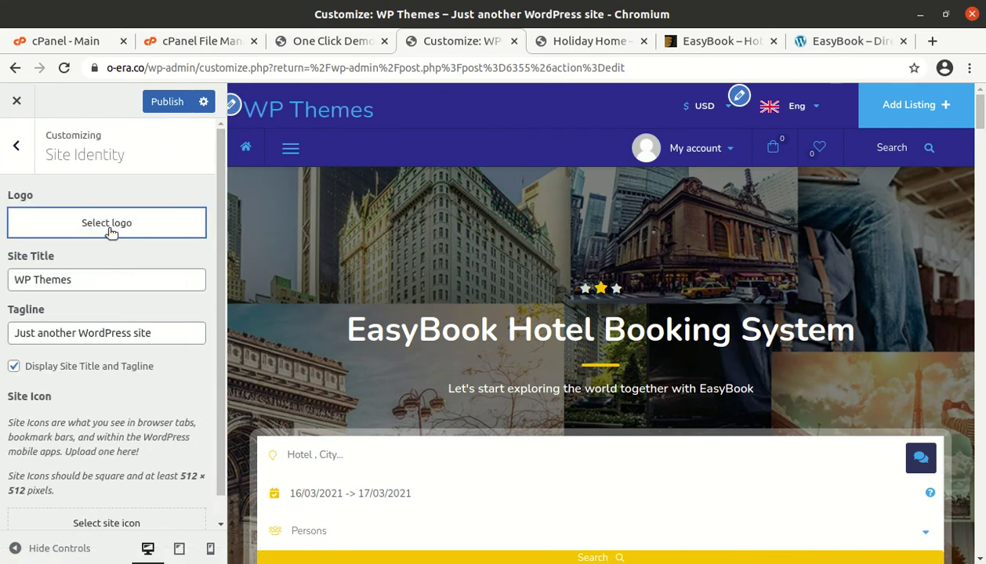
# Step: Switch to the EasyBook demo site and save its header logo as logo.png in Downloads
pyautogui.click(815, 45)
pyautogui.rightClick(110, 113)
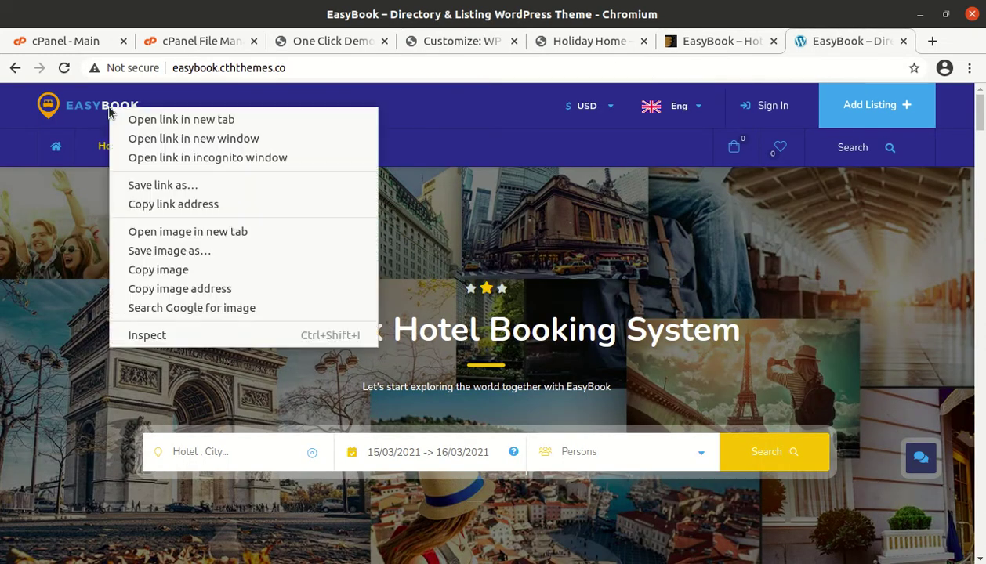
pyautogui.click(154, 259)
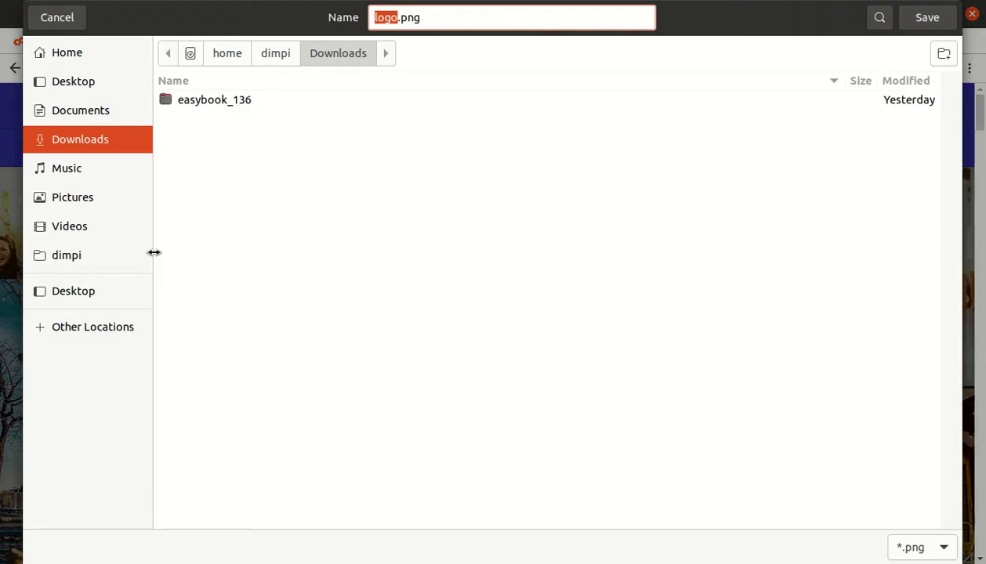
pyautogui.click(927, 18)
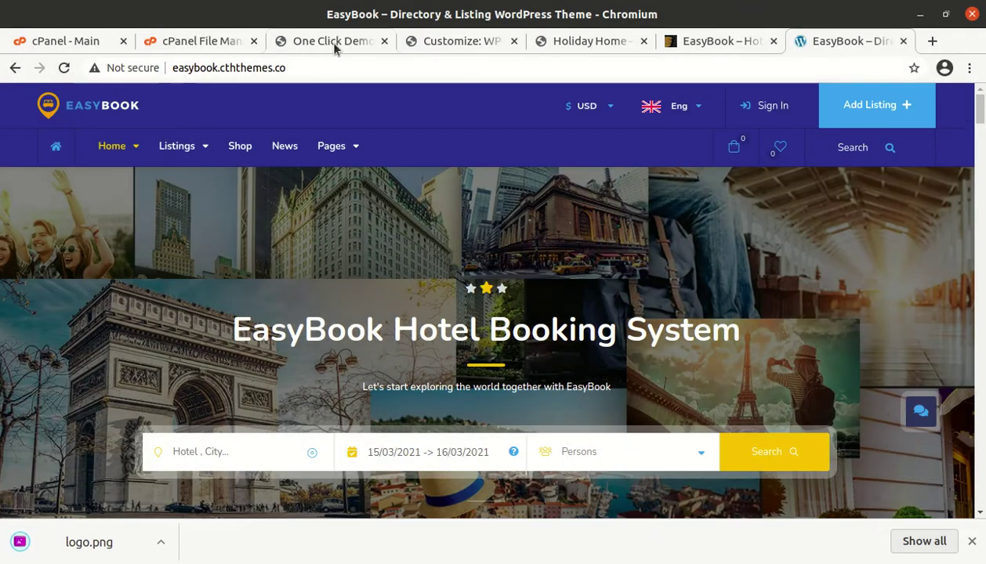
# Step: Return to the Site Identity settings and upload logo.png from Downloads for the site logo
pyautogui.click(328, 41)
pyautogui.click(453, 47)
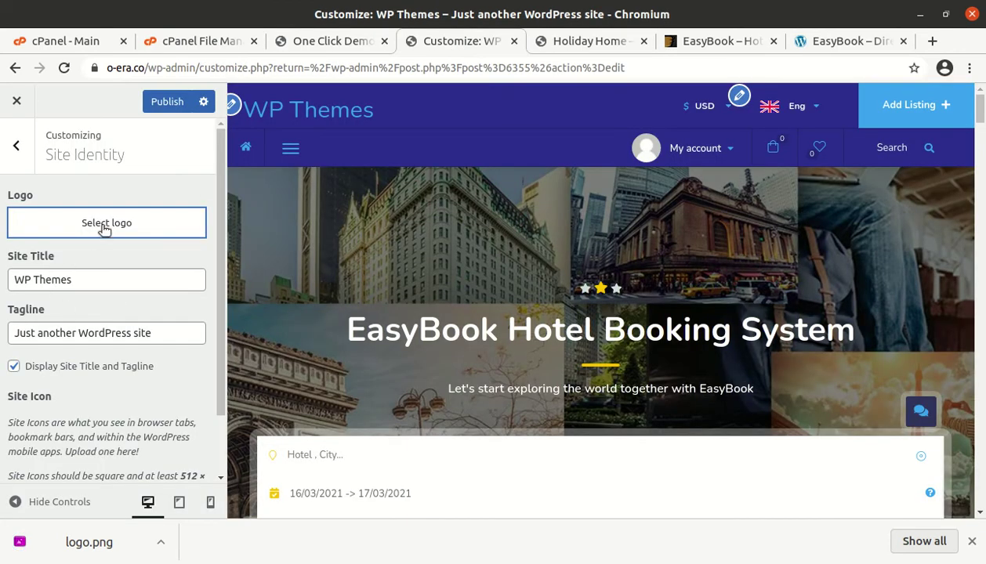
pyautogui.click(105, 224)
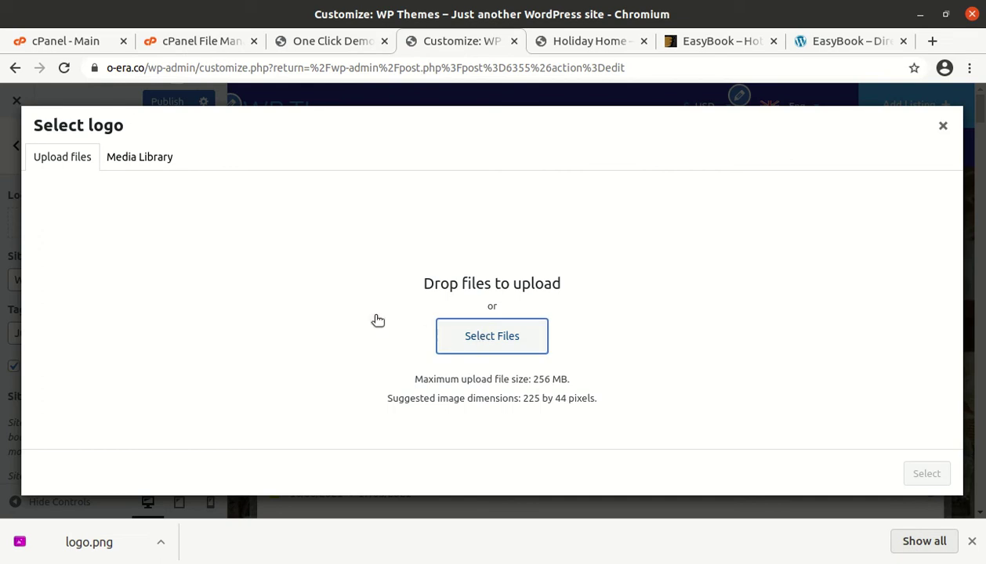
pyautogui.click(443, 336)
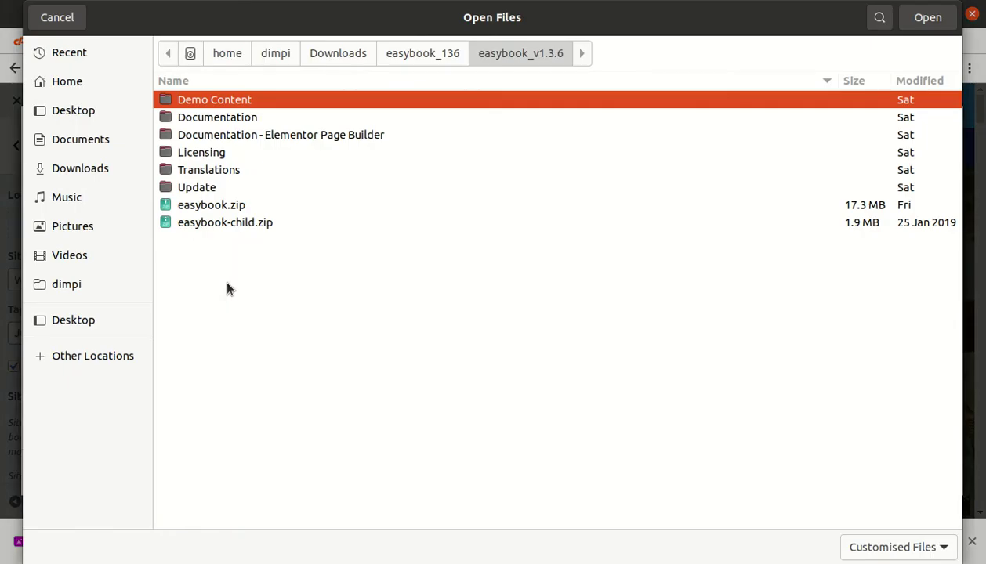
pyautogui.click(88, 169)
pyautogui.click(221, 119)
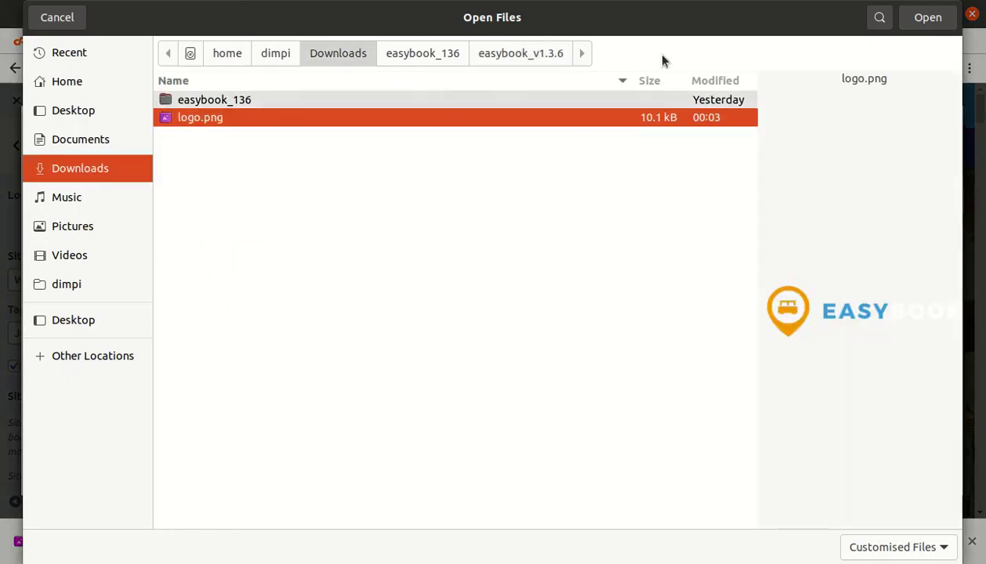
pyautogui.click(915, 17)
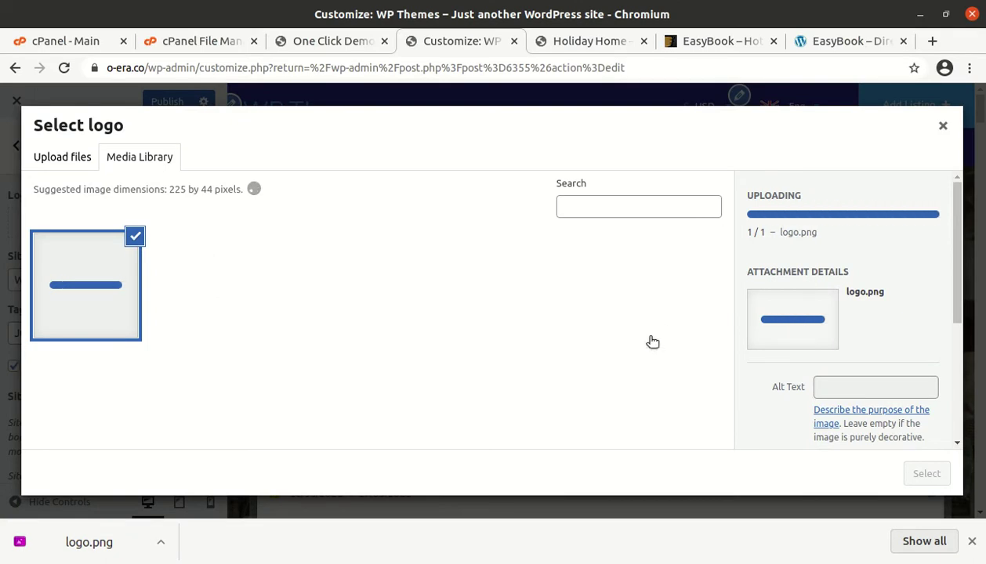
# Step: Select the uploaded logo, extend the crop area to the full image, and publish it as the site logo
pyautogui.click(924, 476)
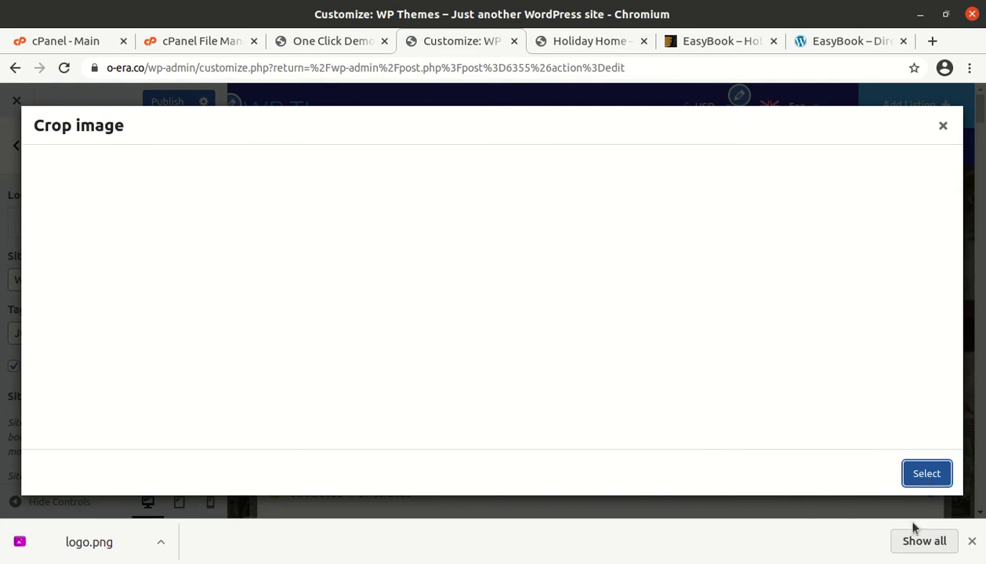
pyautogui.click(972, 541)
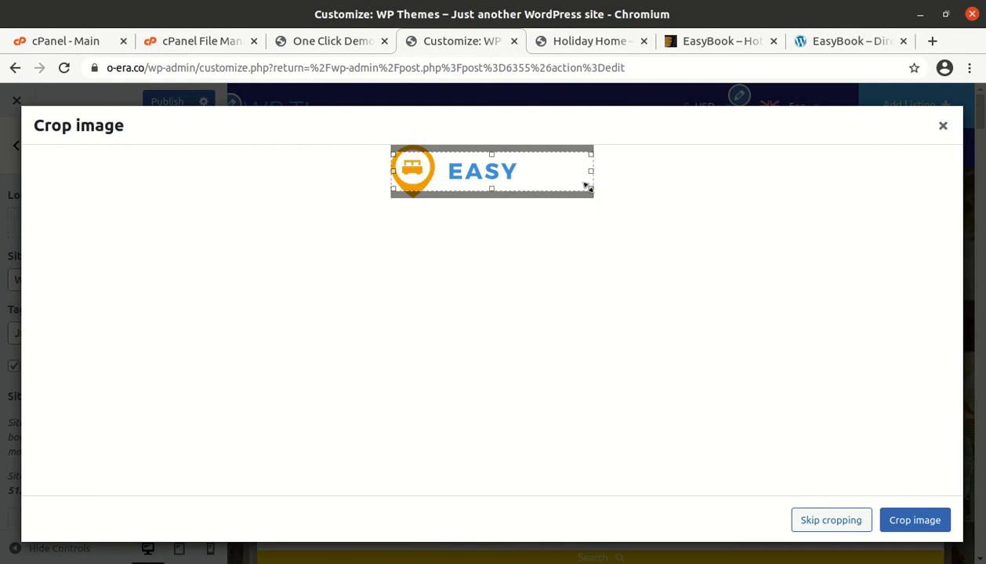
pyautogui.moveTo(586, 189); pyautogui.dragTo(599, 207)
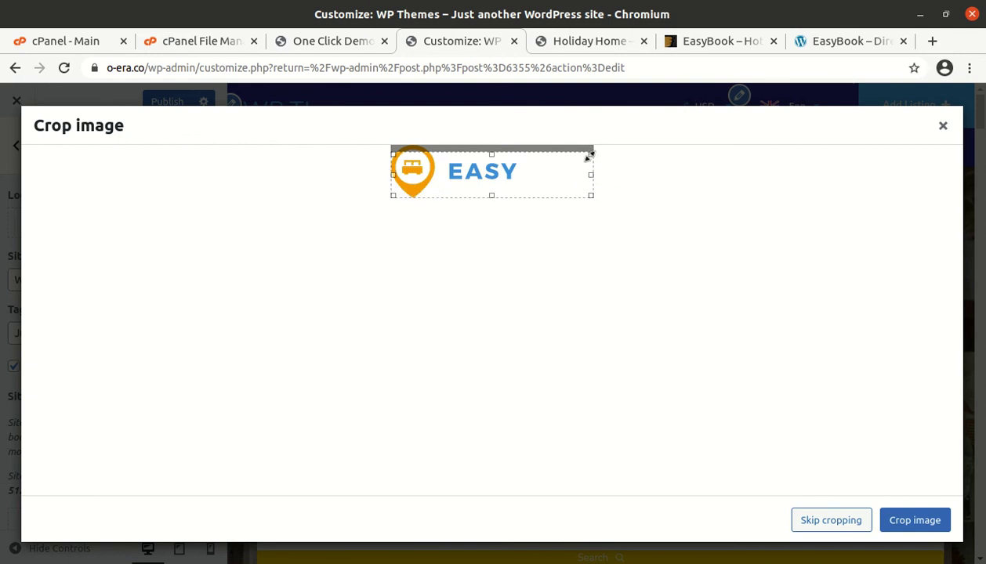
pyautogui.moveTo(592, 156); pyautogui.dragTo(590, 139)
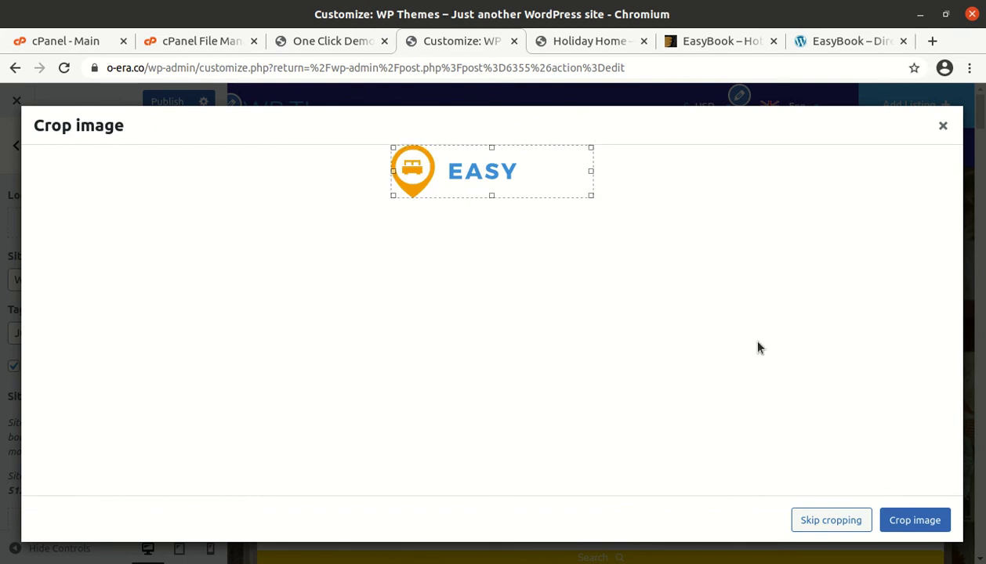
pyautogui.click(921, 522)
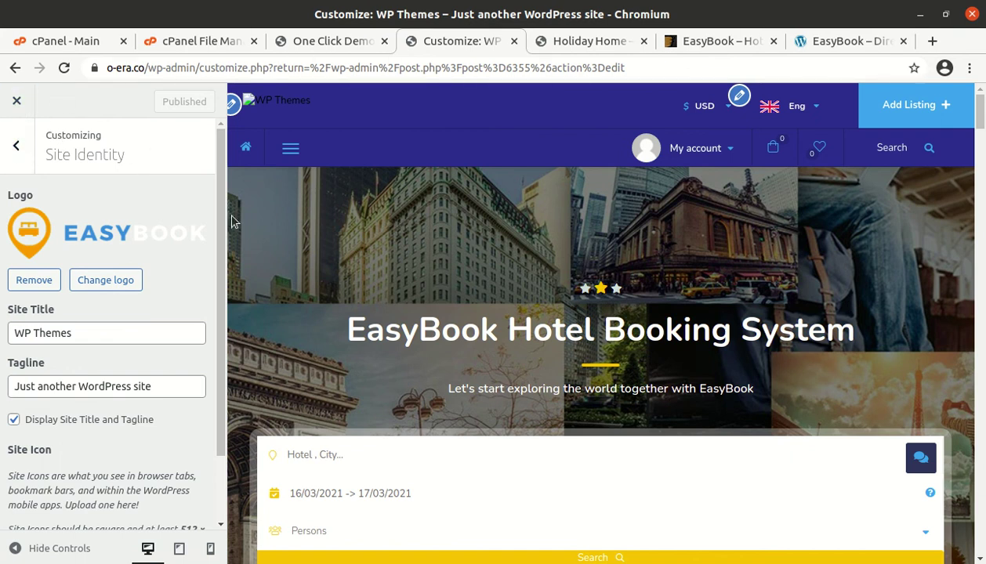
pyautogui.scroll(-2, 81, 289)
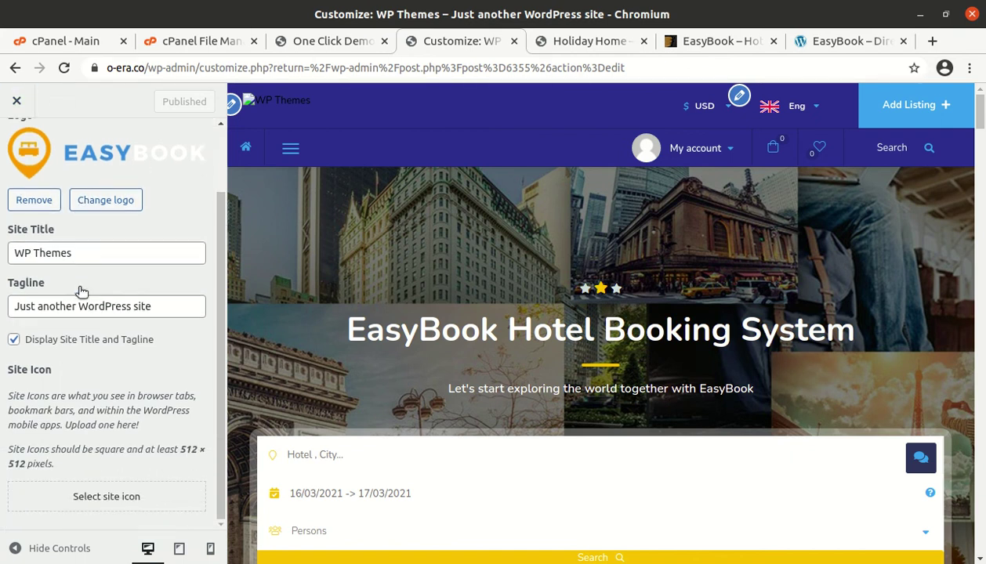
# Step: Leave the theme customizer and open the live site in a new tab to check its header logo
pyautogui.click(12, 101)
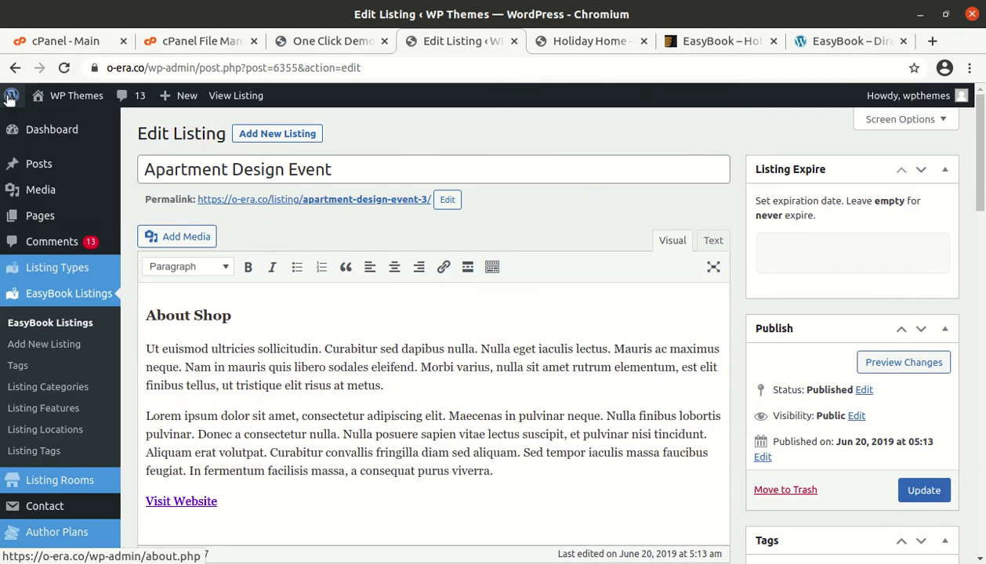
pyautogui.moveTo(44, 96)
pyautogui.middleClick(57, 134)
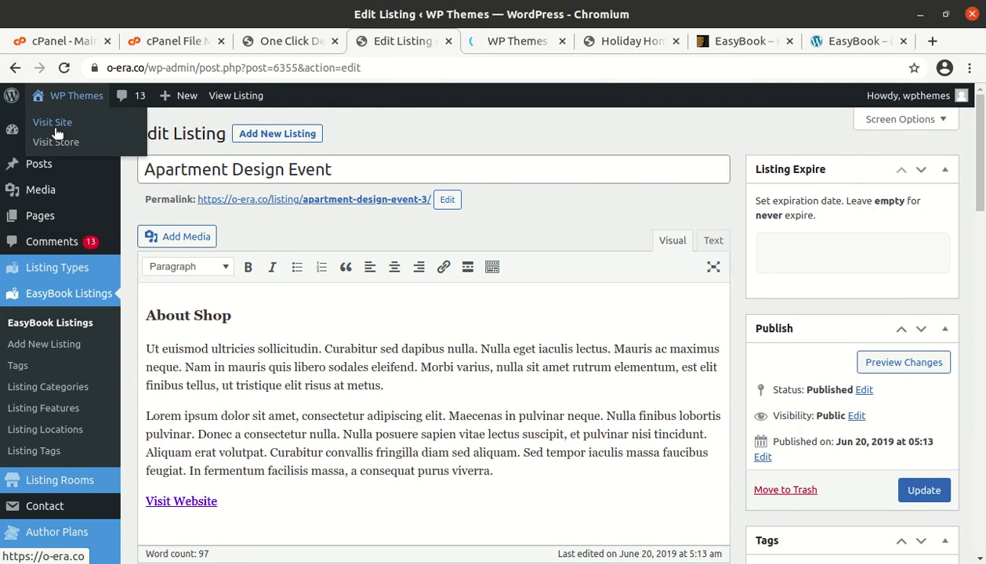
pyautogui.click(509, 41)
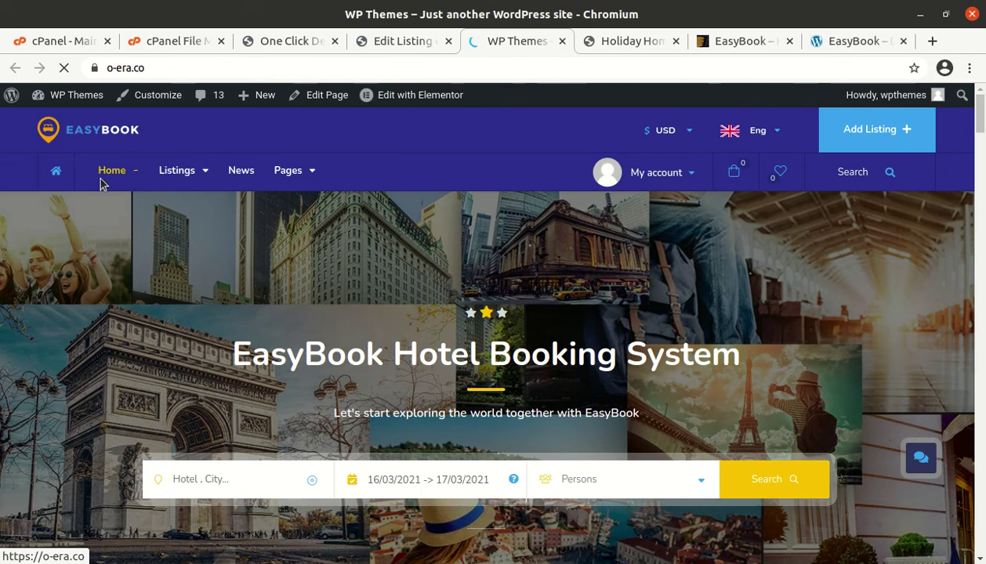
pyautogui.moveTo(102, 130); pyautogui.dragTo(27, 137)
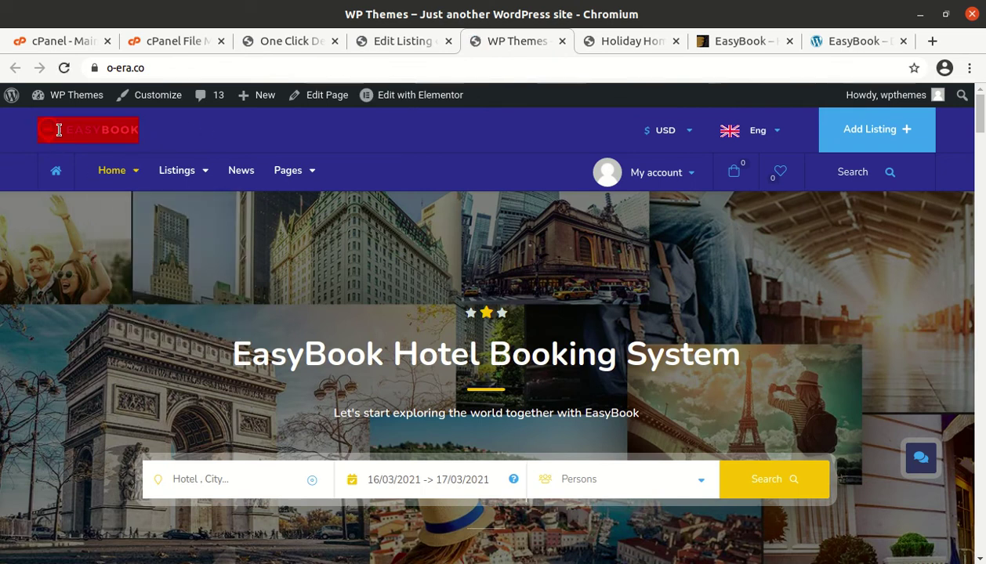
pyautogui.click(271, 149)
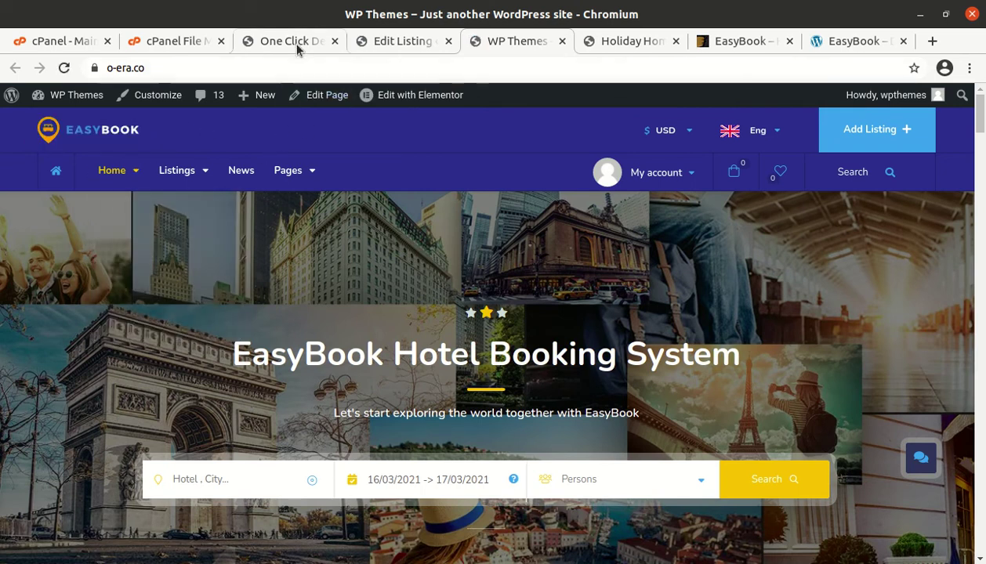
# Step: Return to the listing editor, reopen the theme customizer to view its option sections, and close it again
pyautogui.click(378, 40)
pyautogui.scroll(-10, 122, 350)
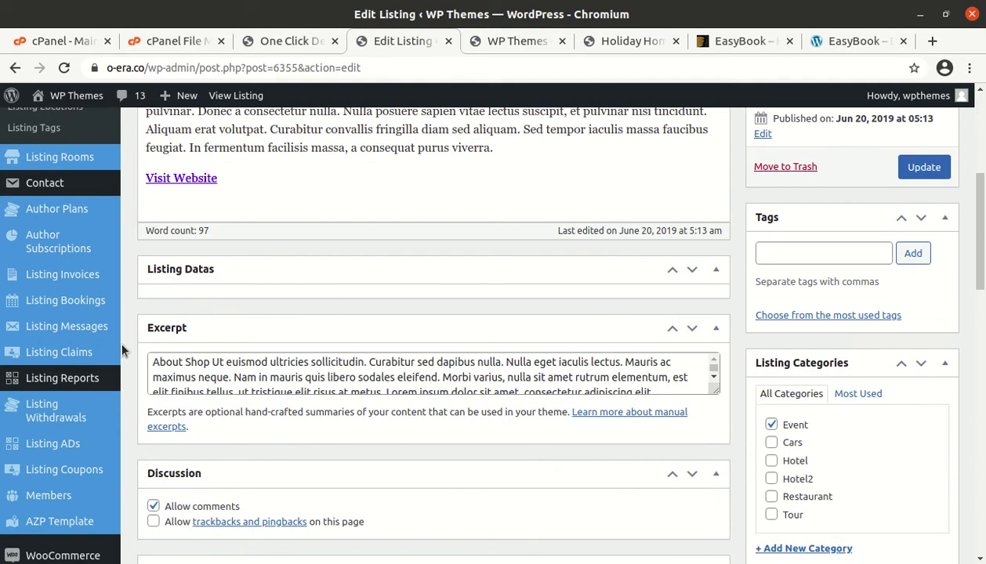
pyautogui.scroll(-4, 121, 350)
pyautogui.moveTo(55, 378)
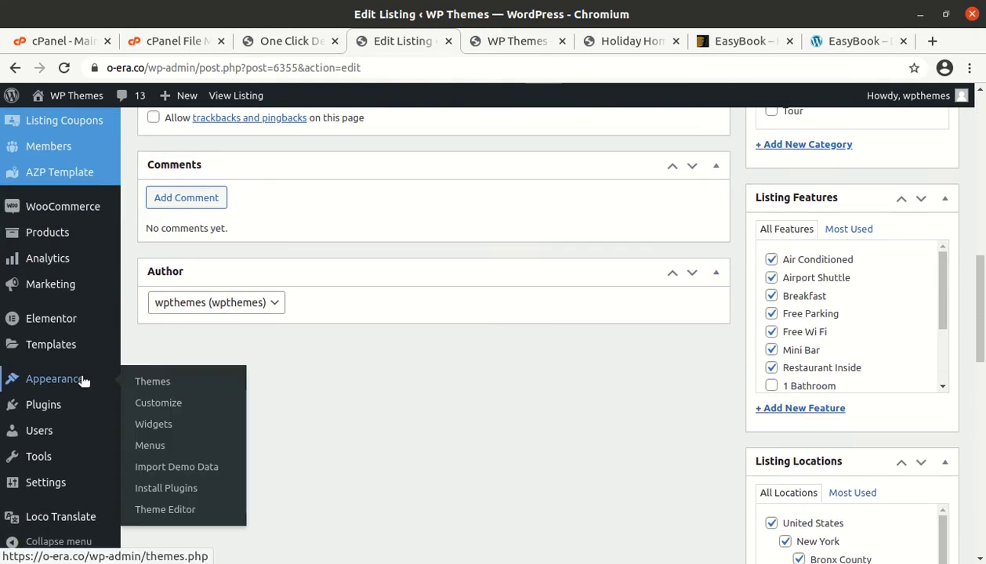
pyautogui.click(147, 403)
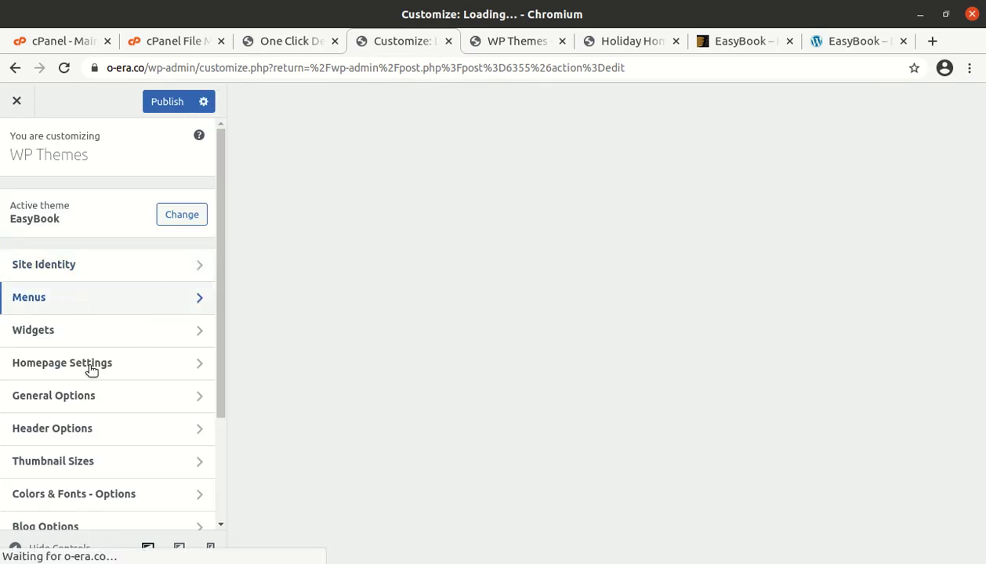
pyautogui.scroll(-3, 106, 366)
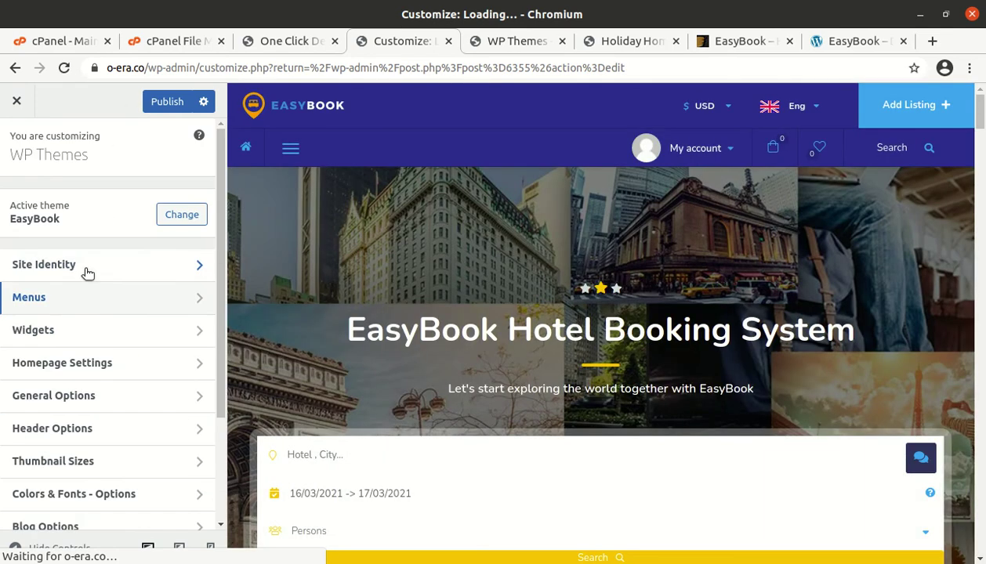
pyautogui.click(19, 103)
pyautogui.click(602, 175)
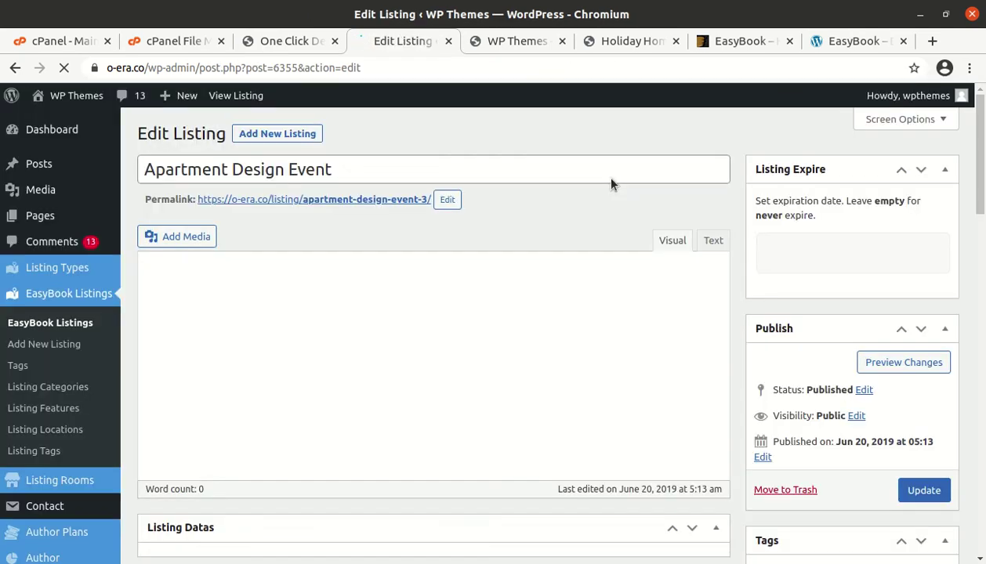
# Step: Open the live site in a new tab and close the older site tab and the listing editor tab
pyautogui.moveTo(49, 99)
pyautogui.click(41, 123)
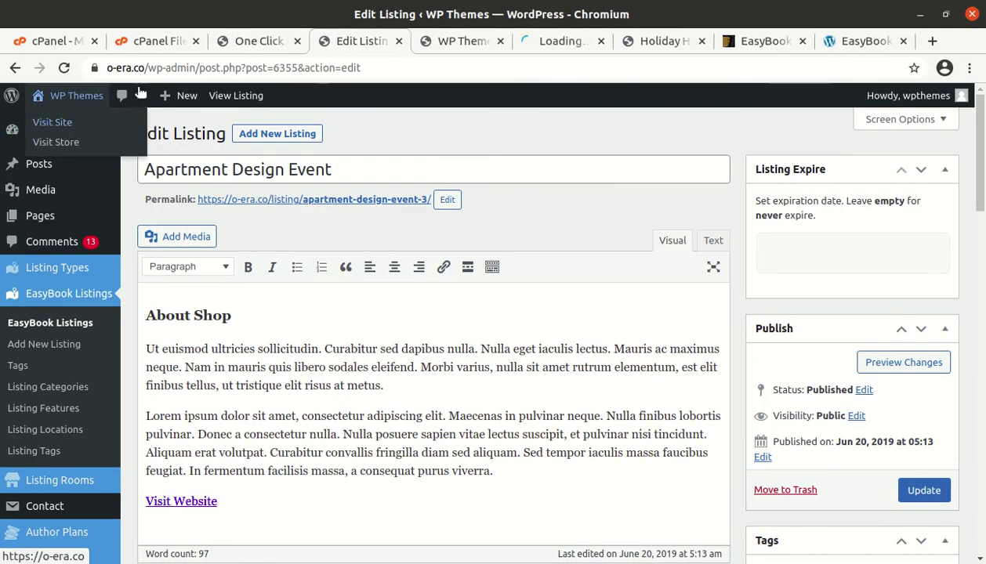
pyautogui.click(457, 42)
pyautogui.click(500, 41)
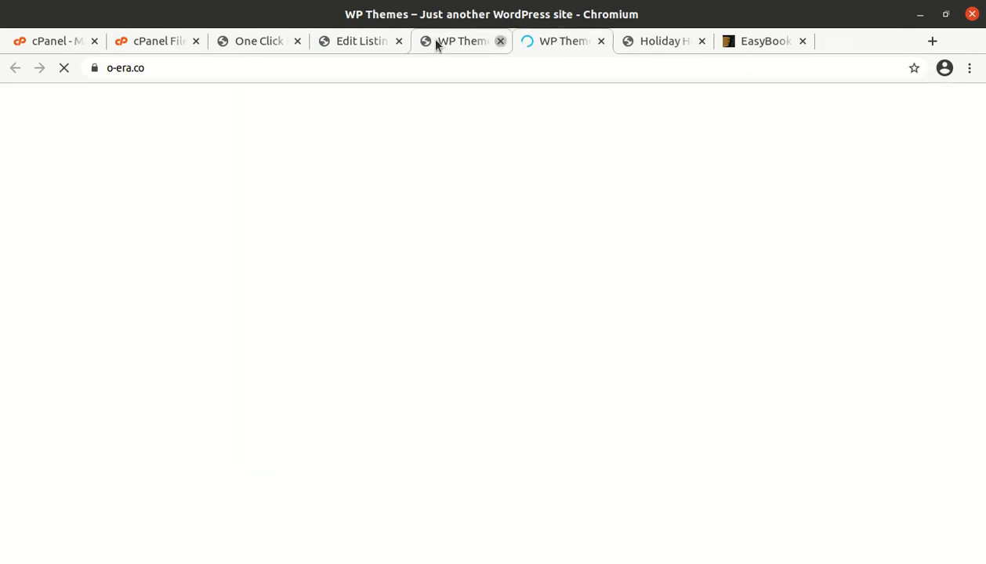
pyautogui.click(374, 43)
pyautogui.click(399, 40)
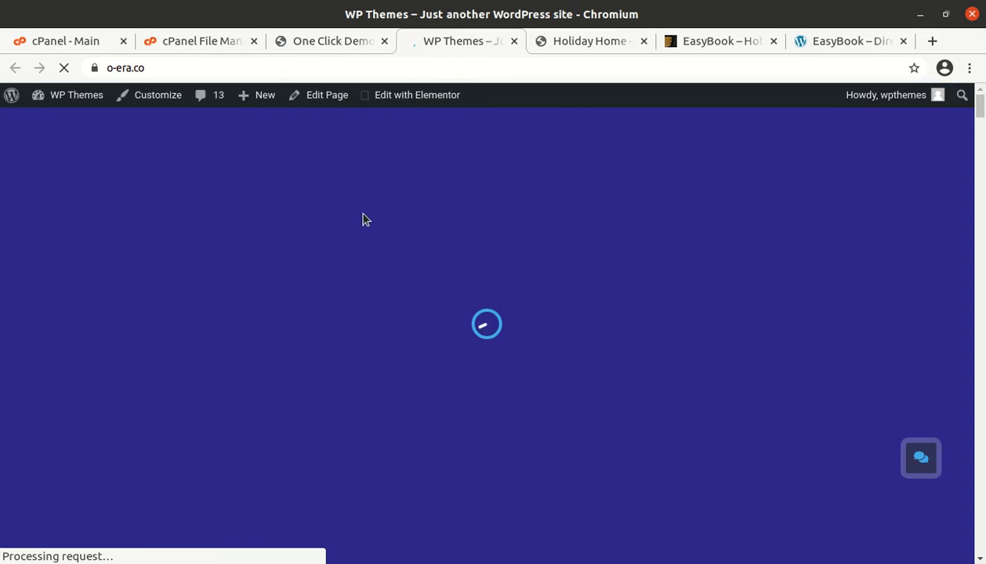
# Step: Open the home page in Elementor and view the content settings and heading text of its Hero Section
pyautogui.click(398, 94)
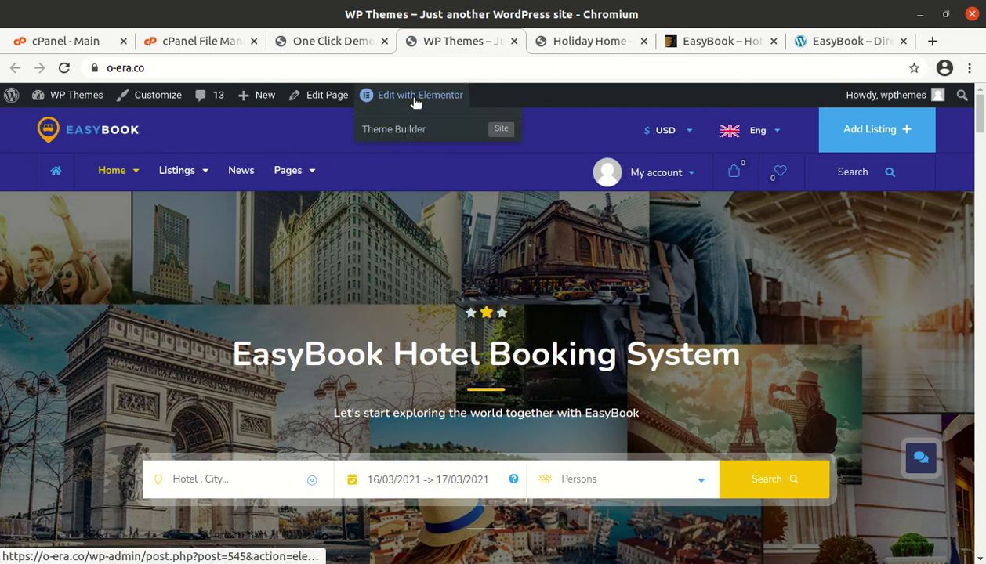
pyautogui.click(416, 97)
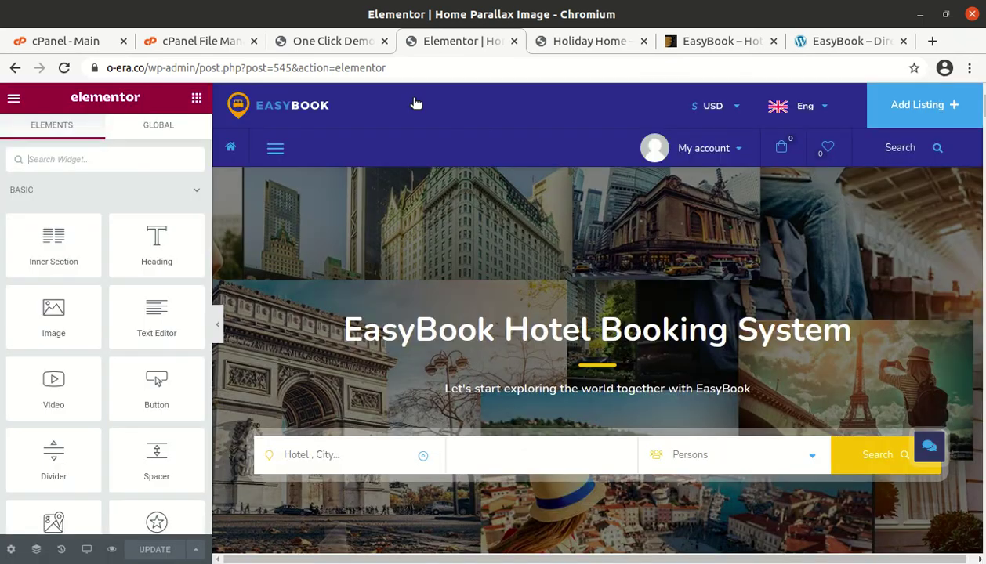
pyautogui.scroll(-3, 439, 298)
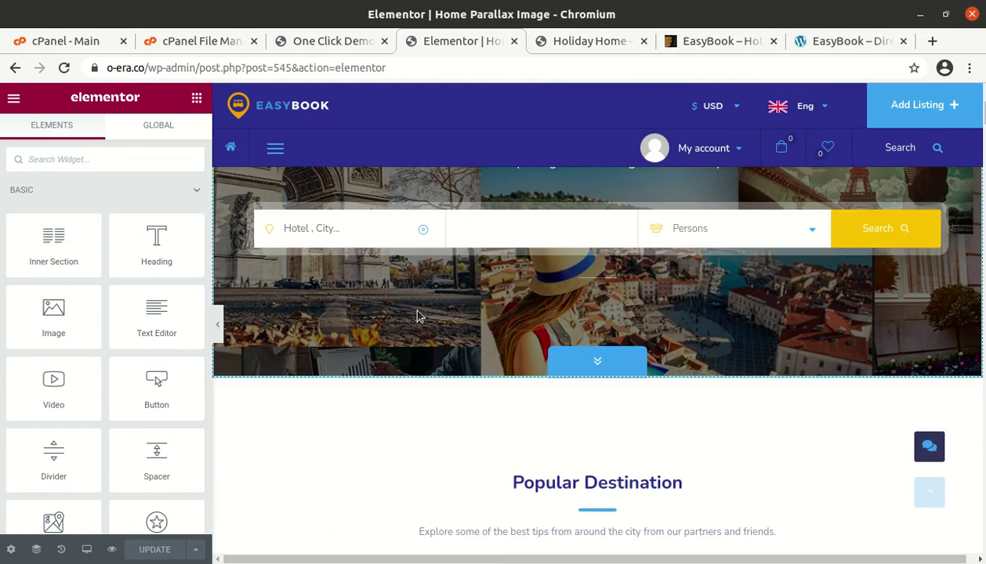
pyautogui.scroll(2, 376, 218)
pyautogui.click(392, 258)
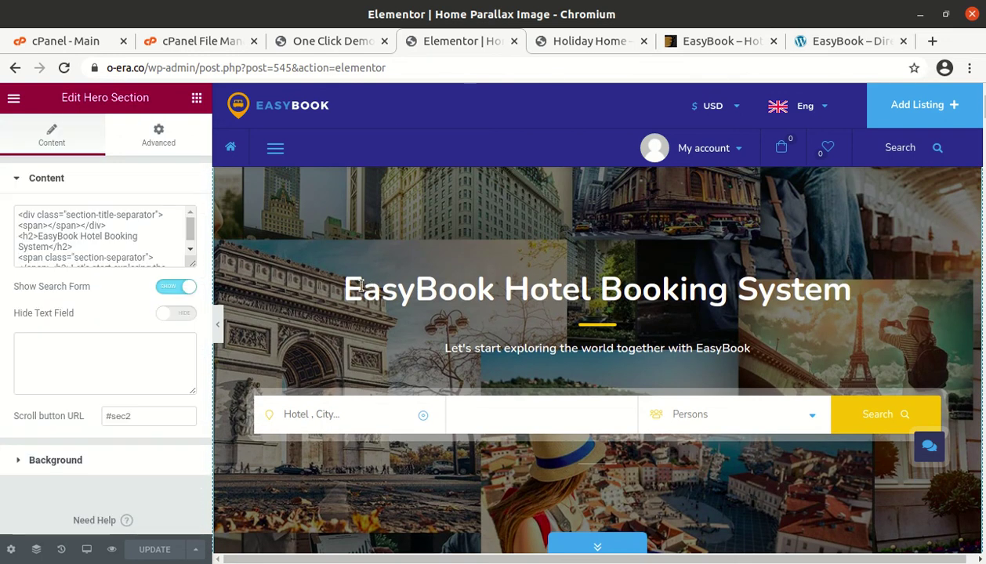
pyautogui.scroll(-3, 356, 277)
pyautogui.click(109, 245)
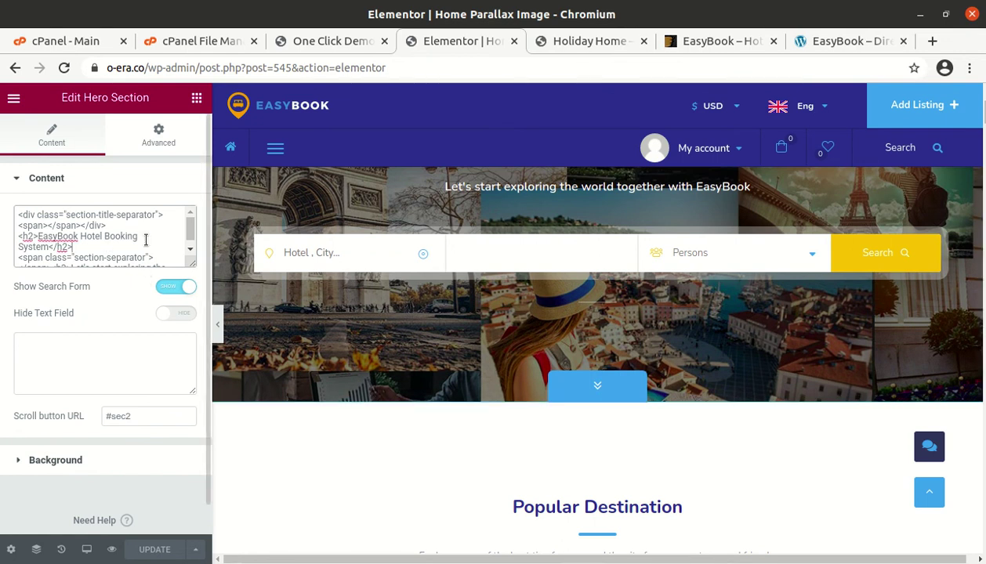
pyautogui.scroll(-1, 188, 233)
pyautogui.scroll(-3, 430, 242)
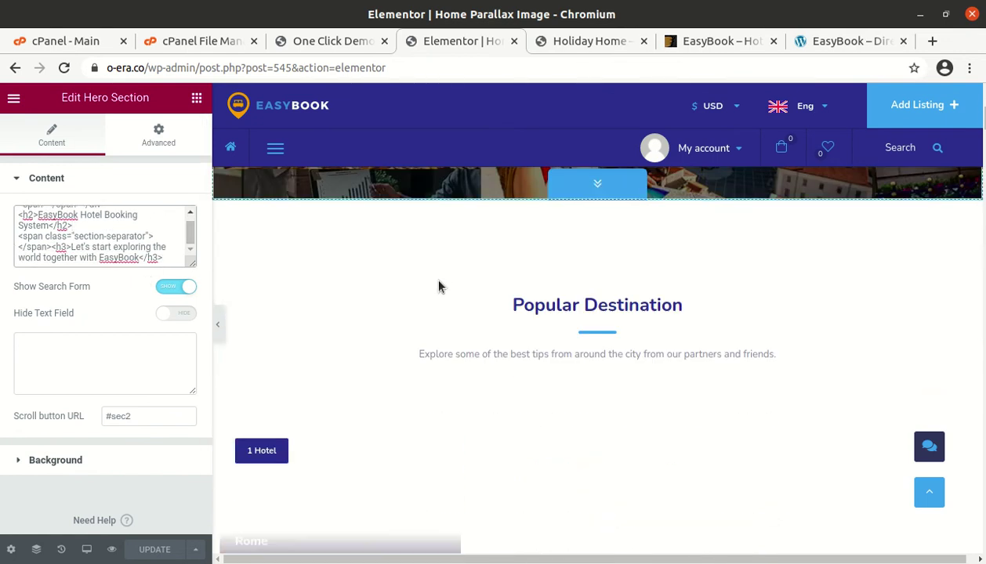
# Step: Open the Popular Destination section title for editing and highlight its sub-title text to compare it with the page
pyautogui.click(597, 342)
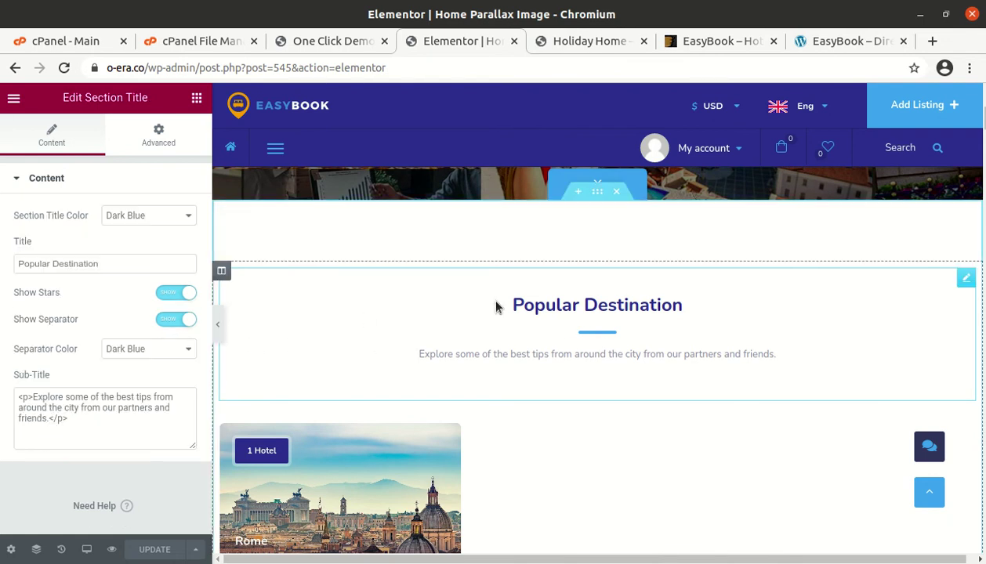
pyautogui.scroll(-2, 439, 314)
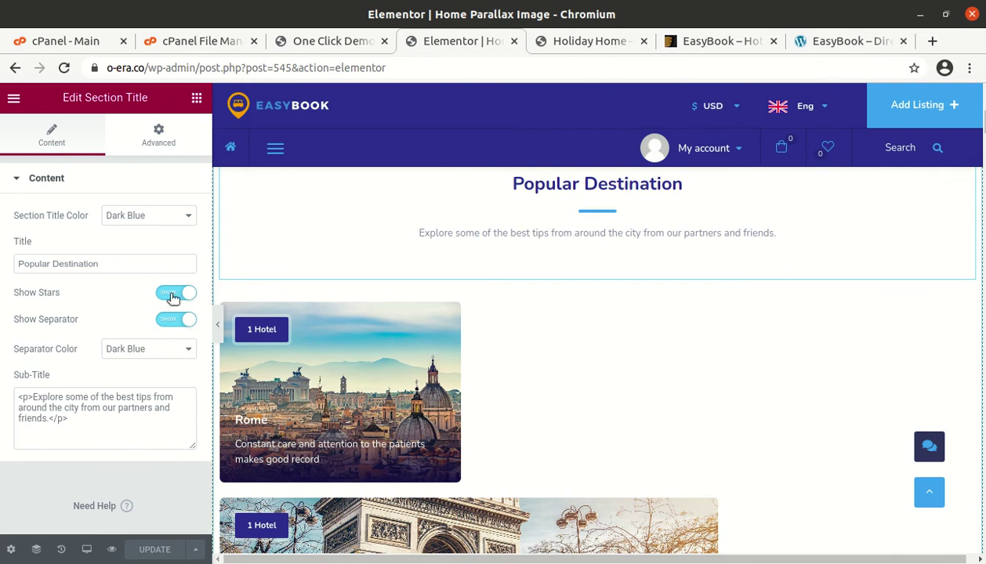
pyautogui.moveTo(34, 399); pyautogui.dragTo(53, 418)
pyautogui.moveTo(420, 235); pyautogui.dragTo(619, 286)
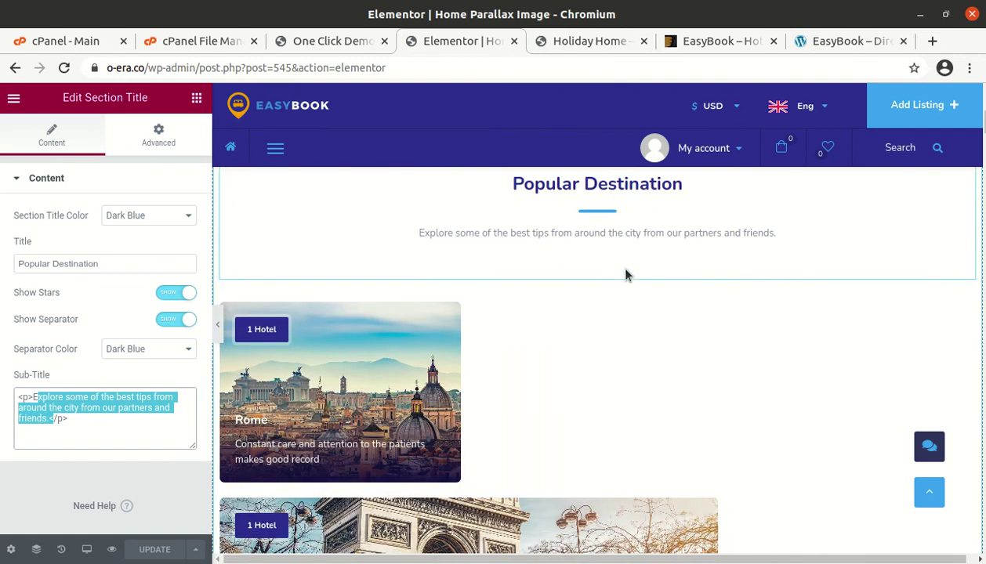
# Step: Open the Recently Added Hotels section title settings and look over the hotel listings beneath it
pyautogui.scroll(-10, 623, 277)
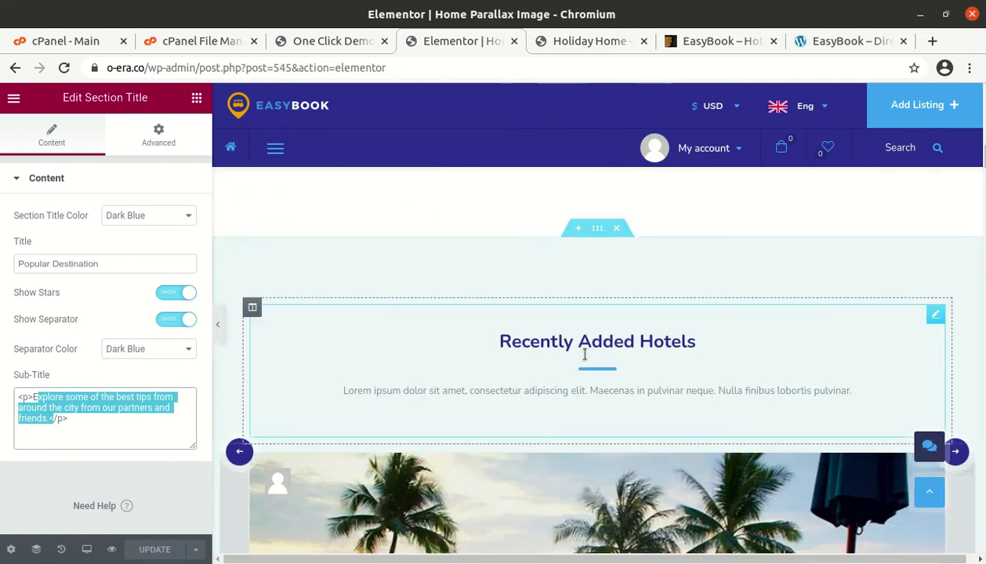
pyautogui.click(524, 394)
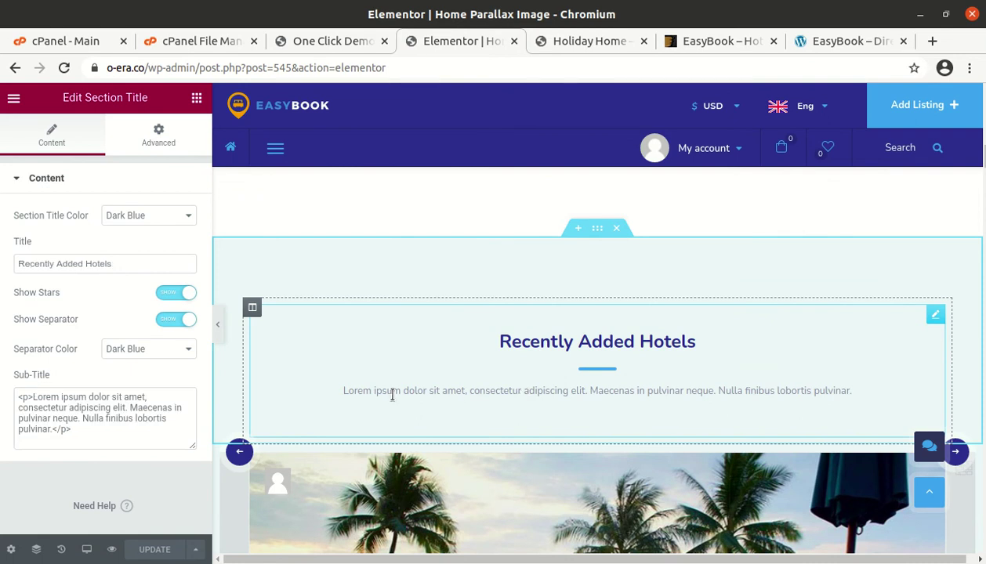
pyautogui.scroll(-5, 556, 310)
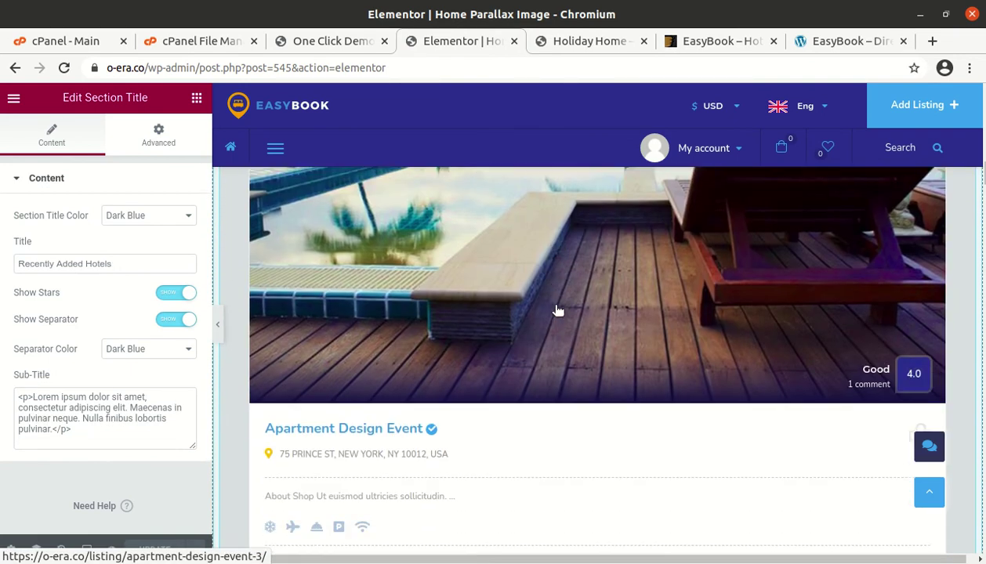
pyautogui.scroll(-5, 558, 311)
pyautogui.scroll(-1, 558, 311)
pyautogui.scroll(4, 532, 216)
pyautogui.scroll(1, 533, 216)
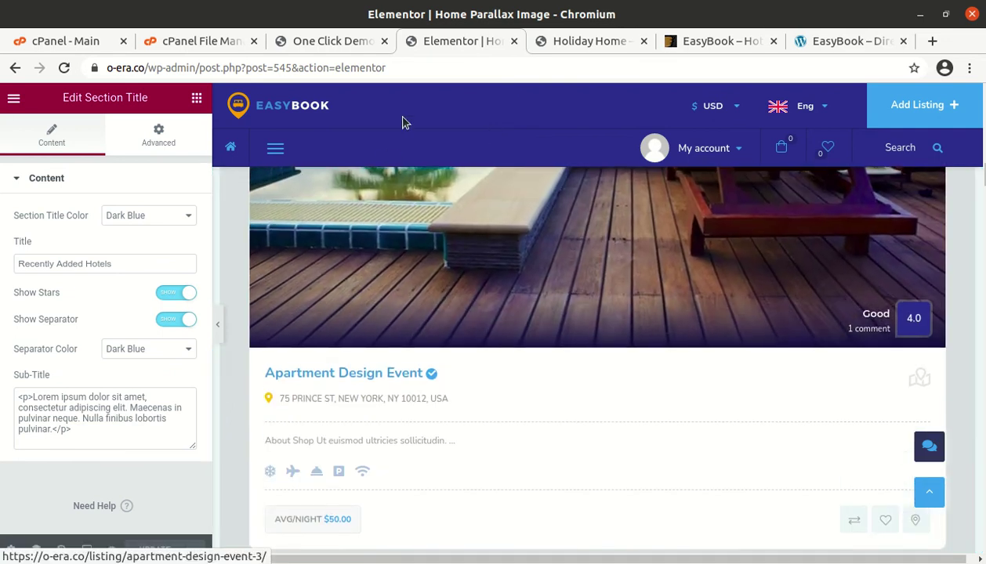
# Step: Exit Elementor to the WordPress page editor, look over the list of pages, and open the admin Dashboard
pyautogui.click(12, 99)
pyautogui.click(71, 366)
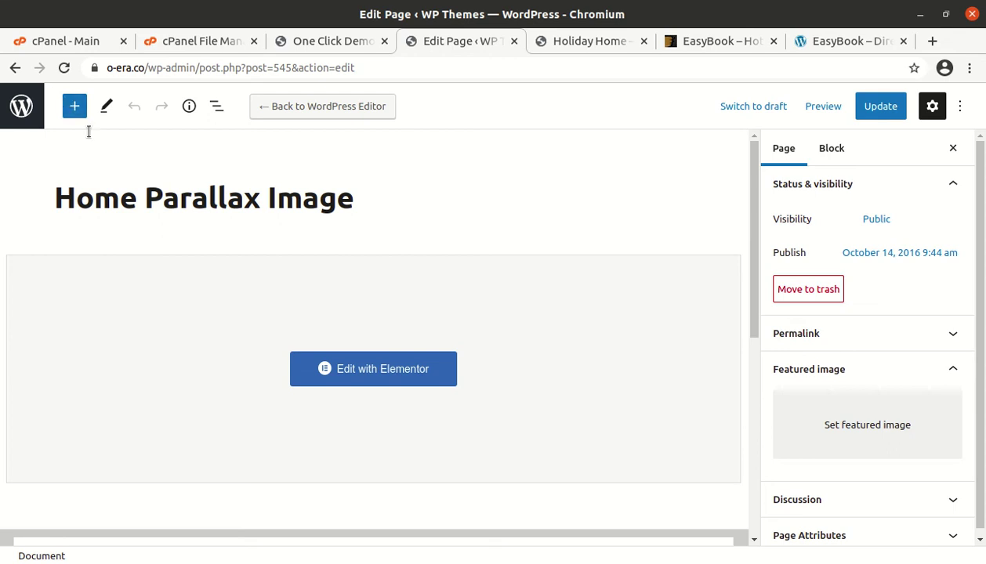
pyautogui.click(21, 106)
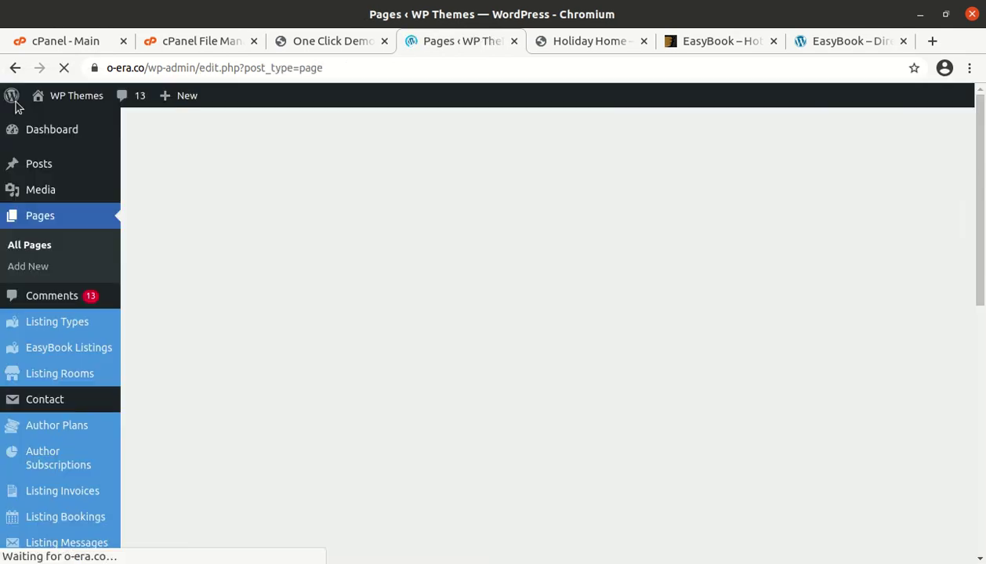
pyautogui.scroll(-3, 405, 138)
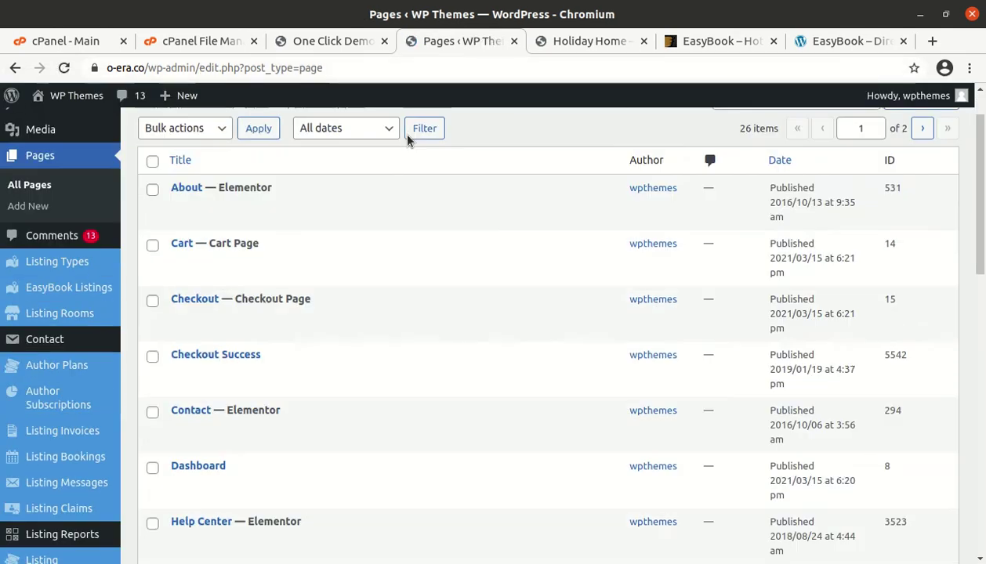
pyautogui.scroll(3, 221, 247)
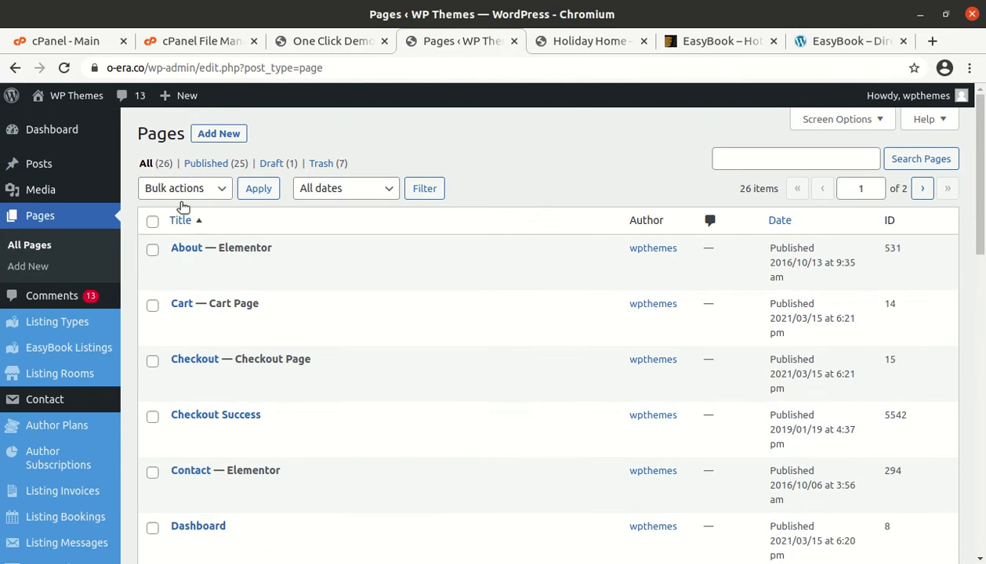
pyautogui.click(66, 141)
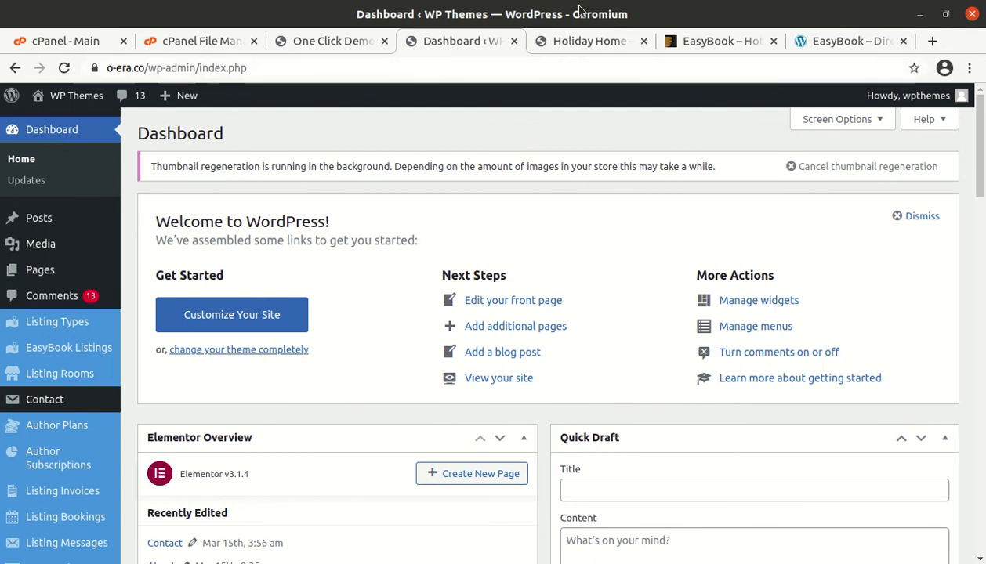
# Step: Switch to the Holiday Home listing page and review its detail options and availability calendar
pyautogui.click(583, 40)
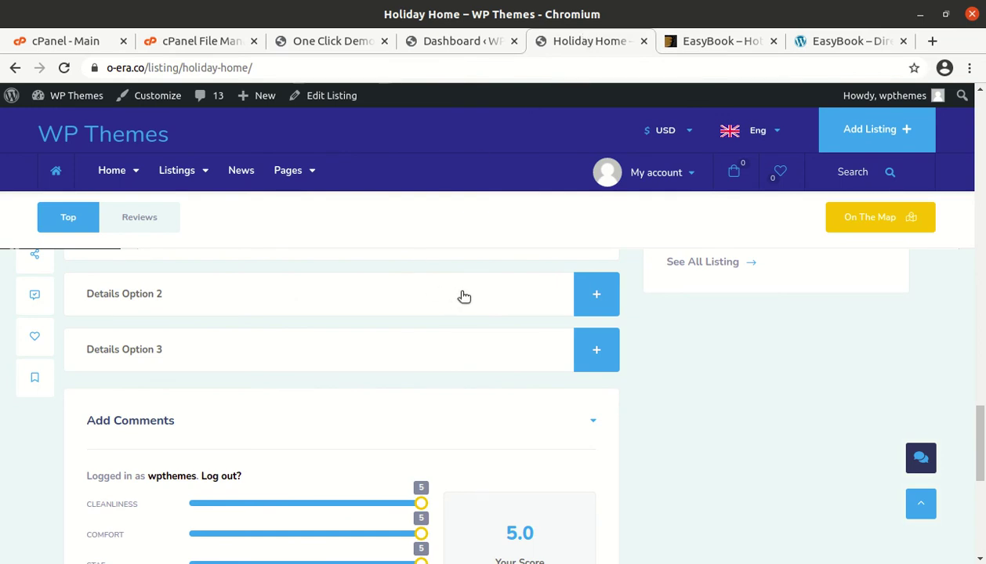
pyautogui.scroll(3, 462, 295)
pyautogui.scroll(5, 464, 296)
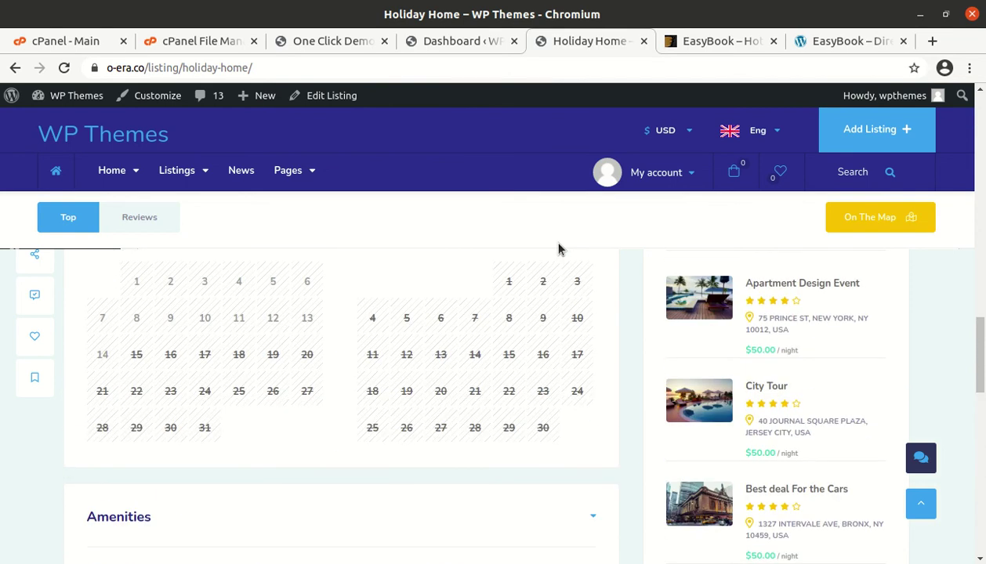